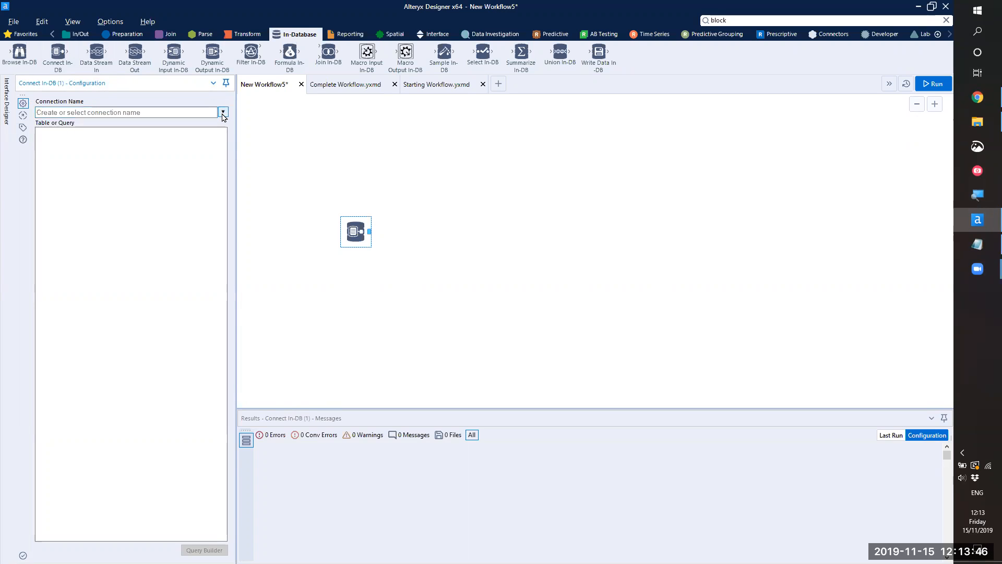
Step: Open the in-database connection manager and set the data source to Microsoft SQL Server with connection type File
left_click(223, 113)
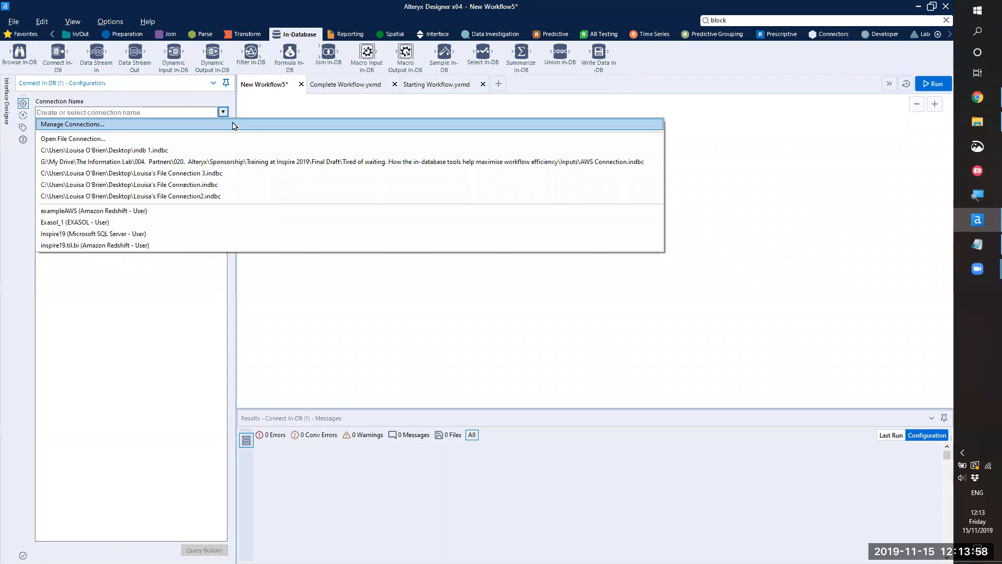
left_click(235, 125)
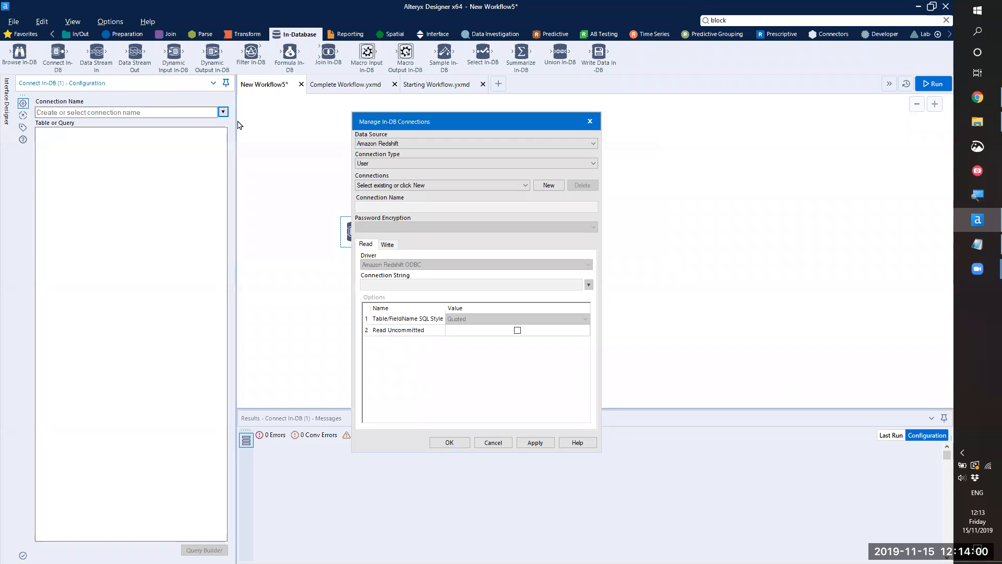
left_click(358, 146)
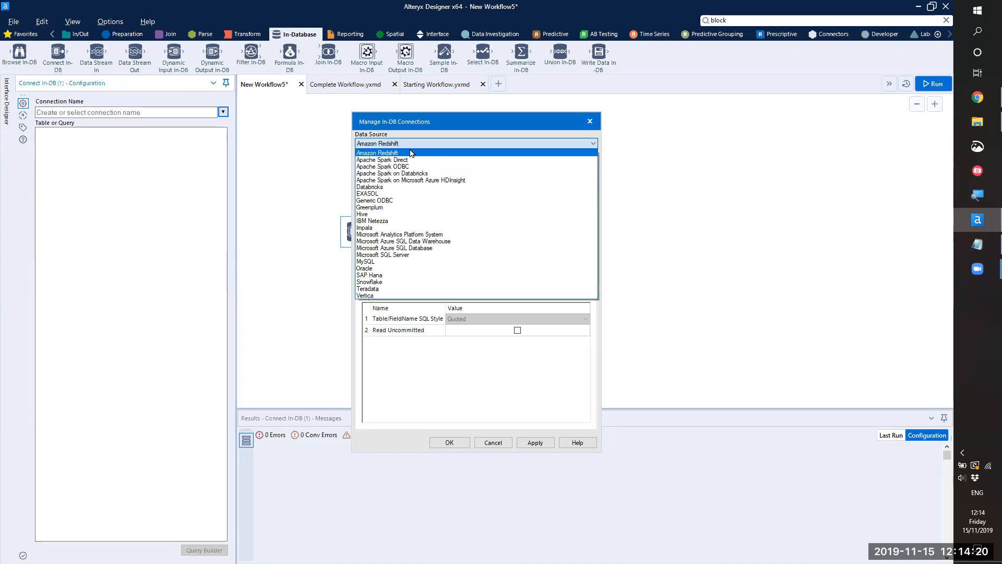
left_click(418, 255)
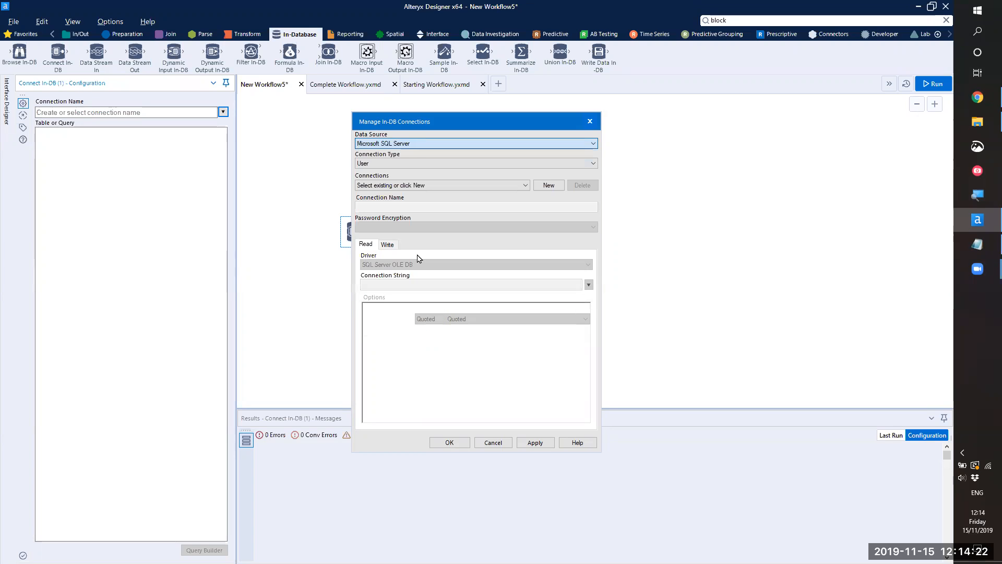
left_click(493, 165)
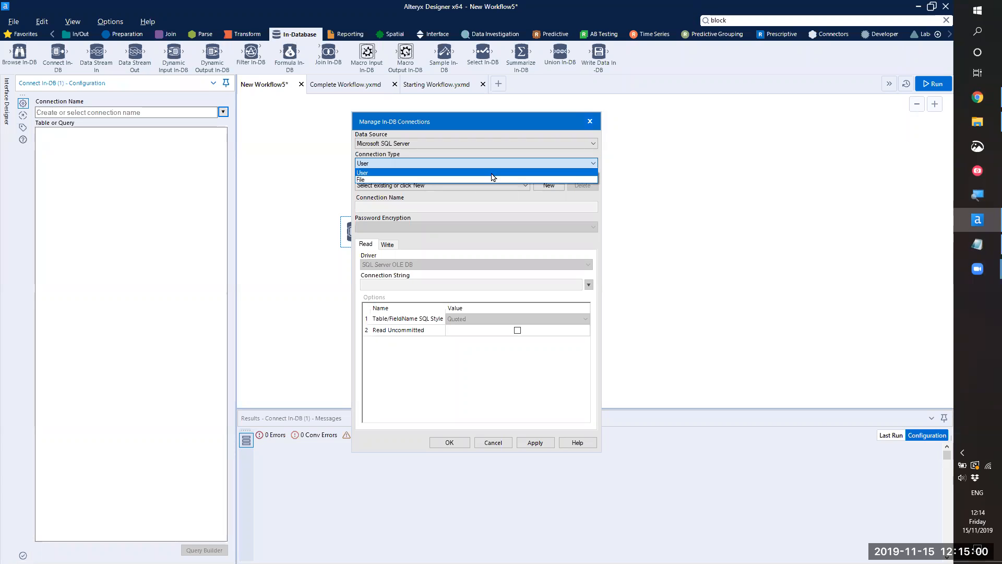
left_click(491, 179)
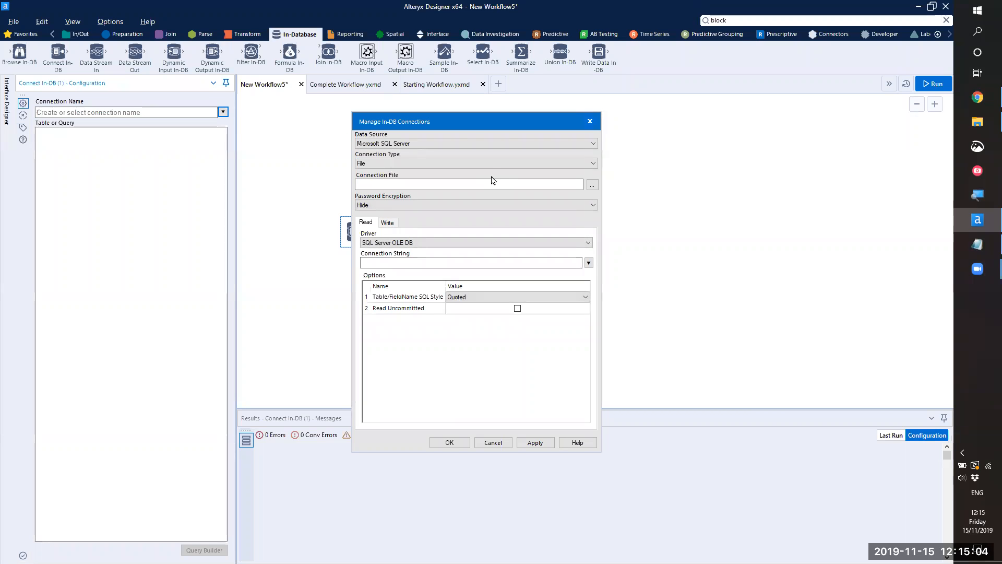
Step: Specify a new connection file on the Desktop, named with the presenter's first name followed by "indb1"
left_click(592, 185)
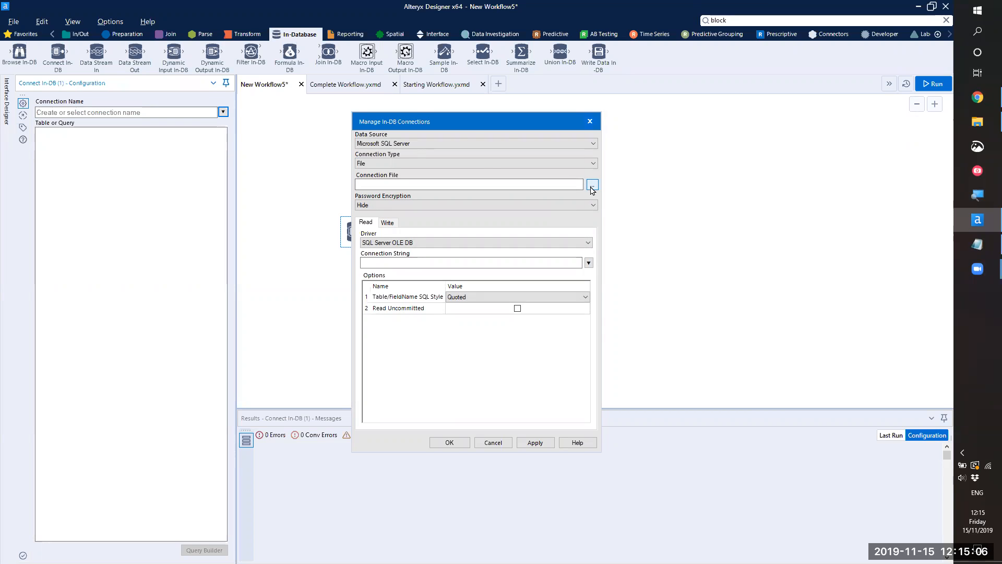
scroll(441, 233, "up", 3)
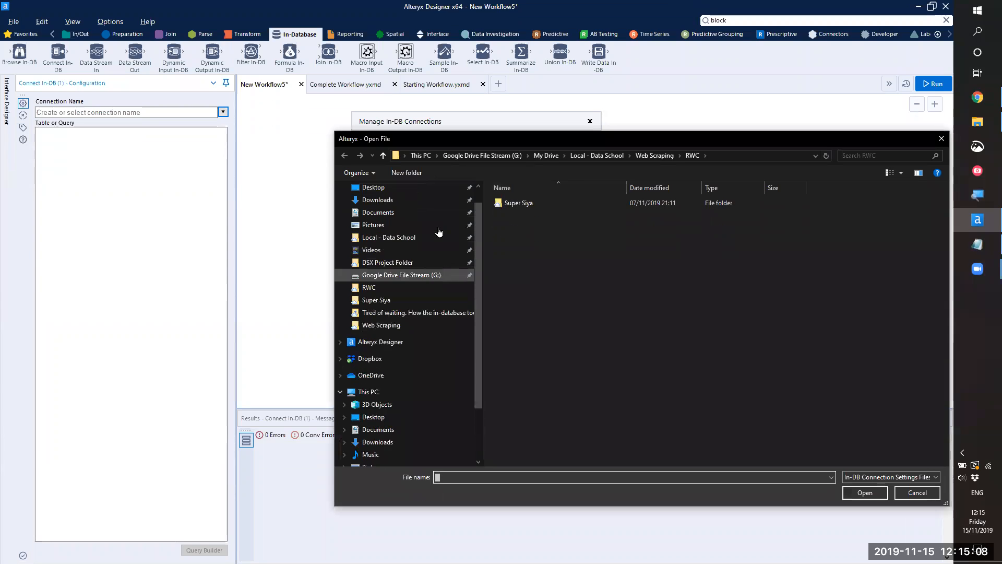
left_click(365, 207)
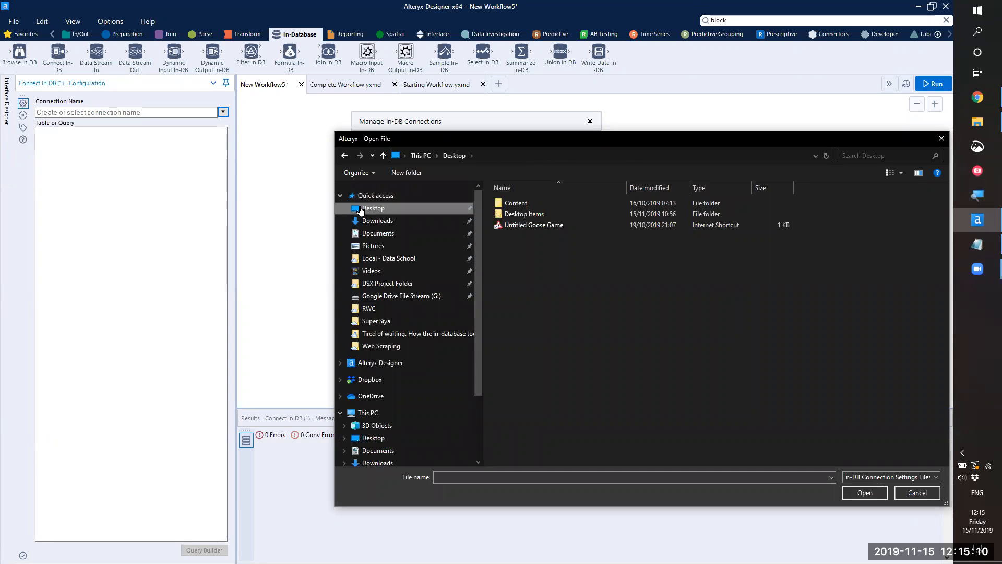
left_click(466, 472)
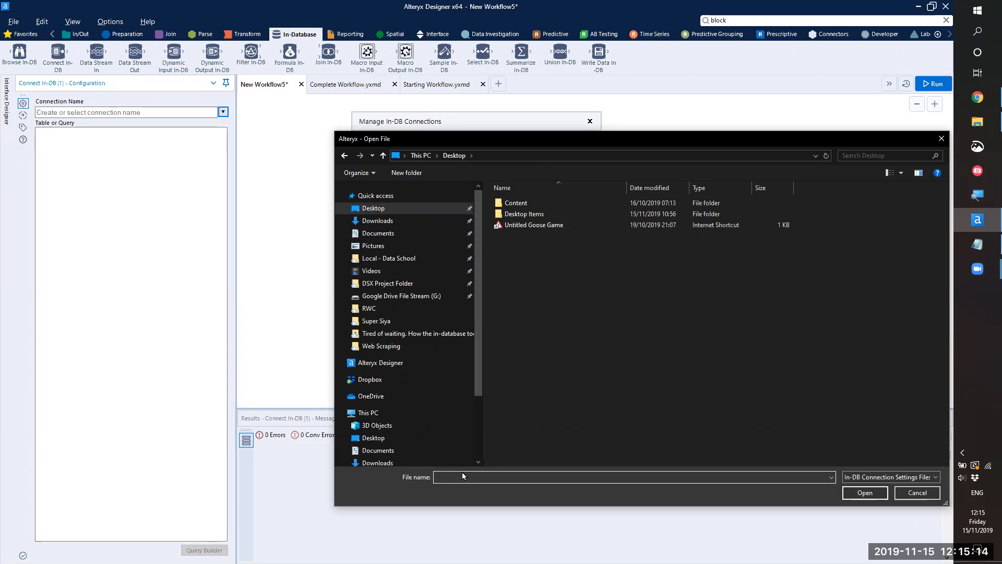
type("louisa indb1")
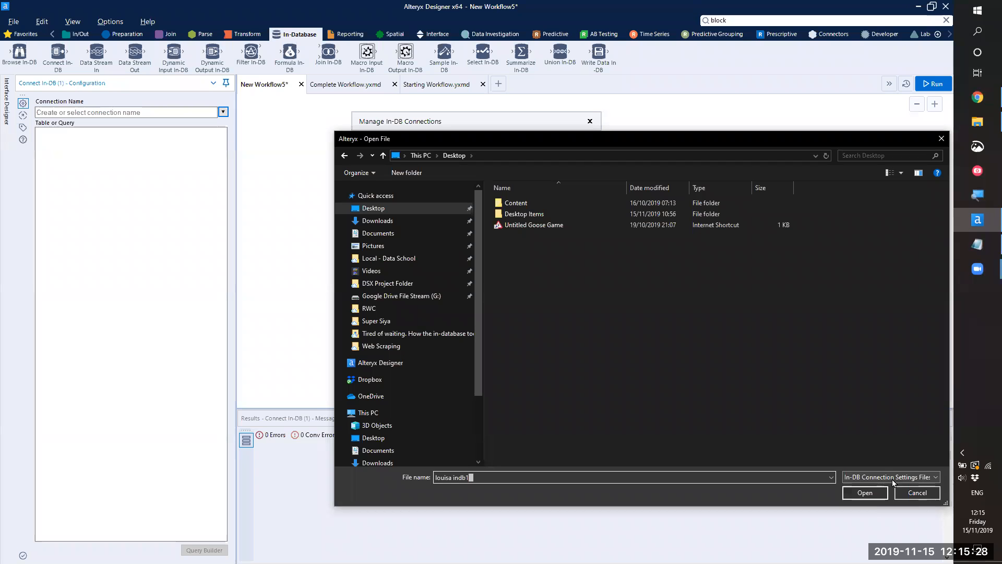
left_click(865, 493)
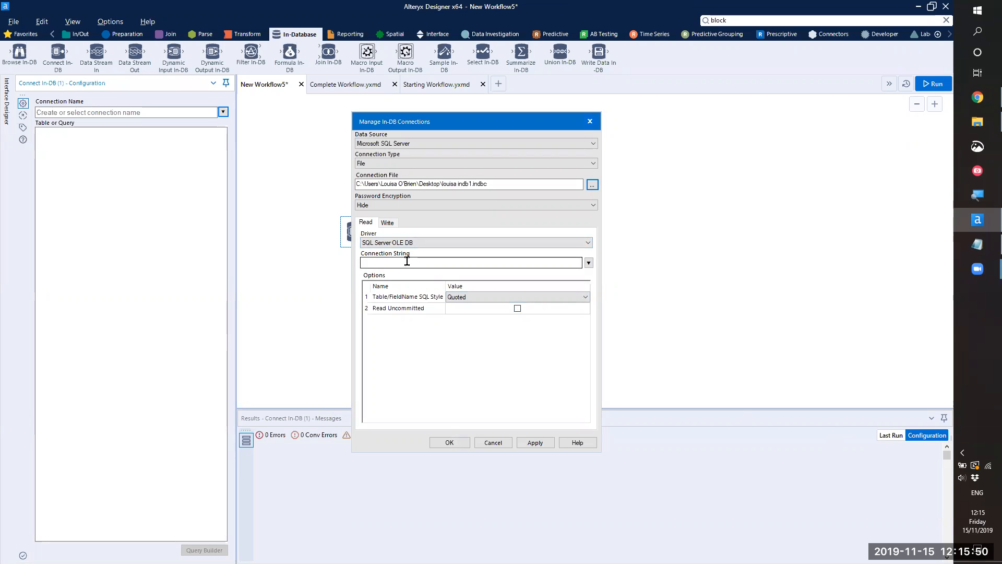
Step: Start a new database connection for the read connection string using Microsoft OLE DB Provider for SQL Server
left_click(588, 263)
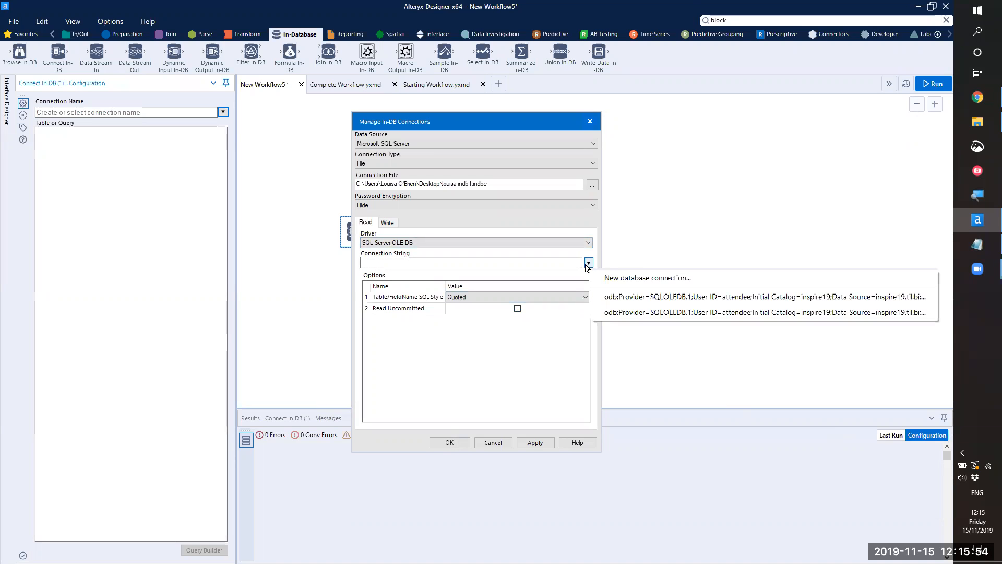
left_click(641, 277)
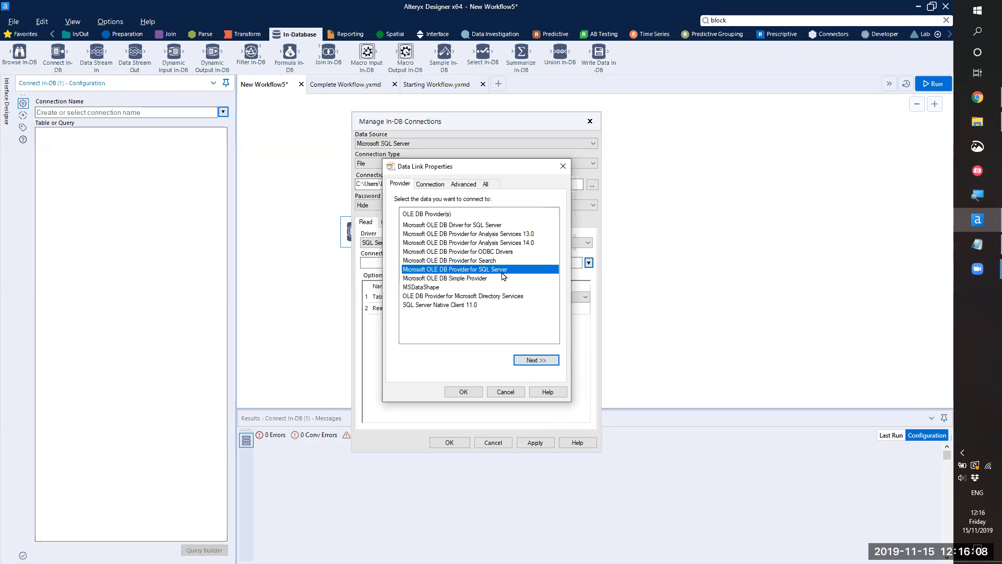
left_click(532, 360)
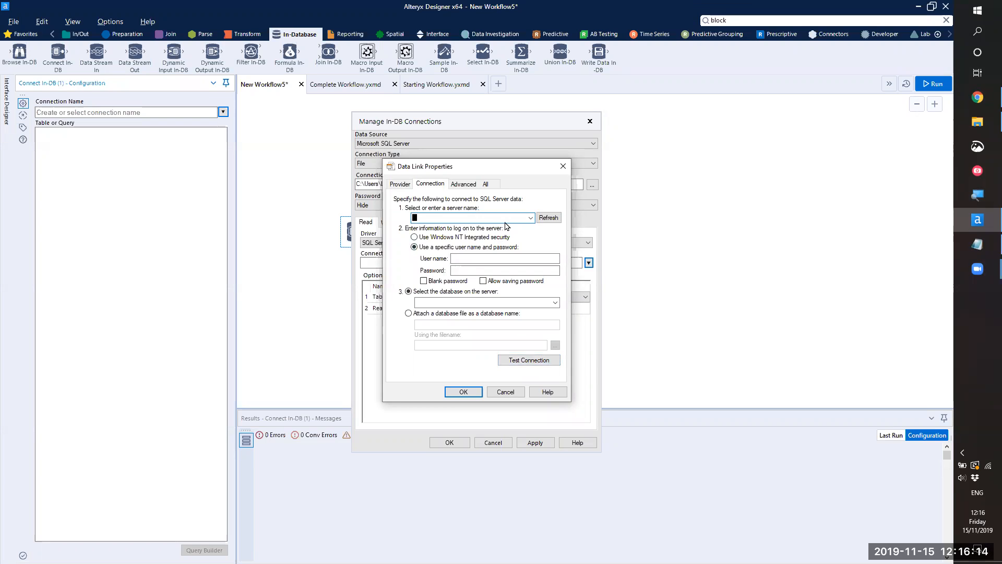
Step: Set the server name to inspire19.til.bi and enter the user name attendee with the account password
type("inspire19.til.bi")
left_click(499, 258)
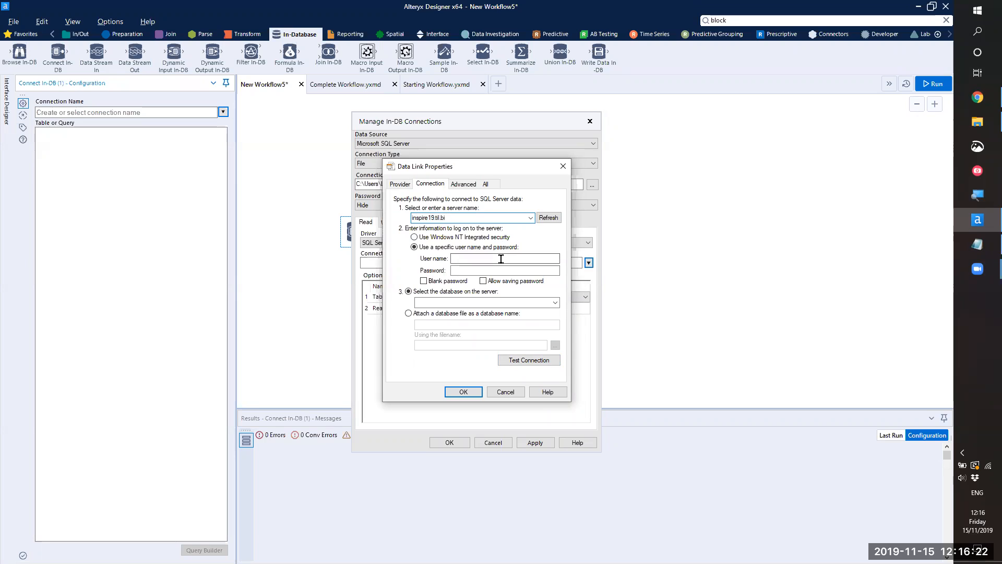
type("attendee")
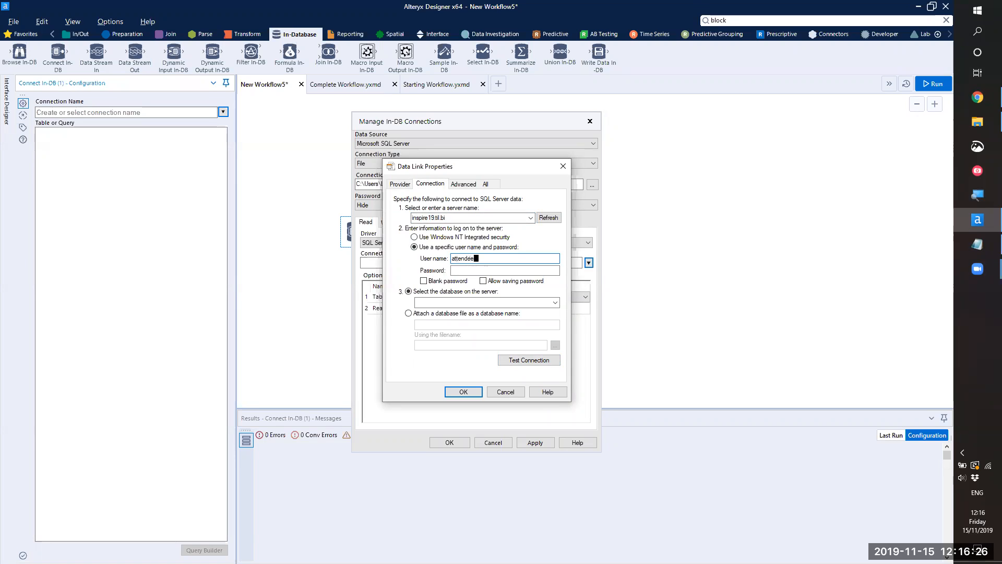
key("Tab")
type("••")
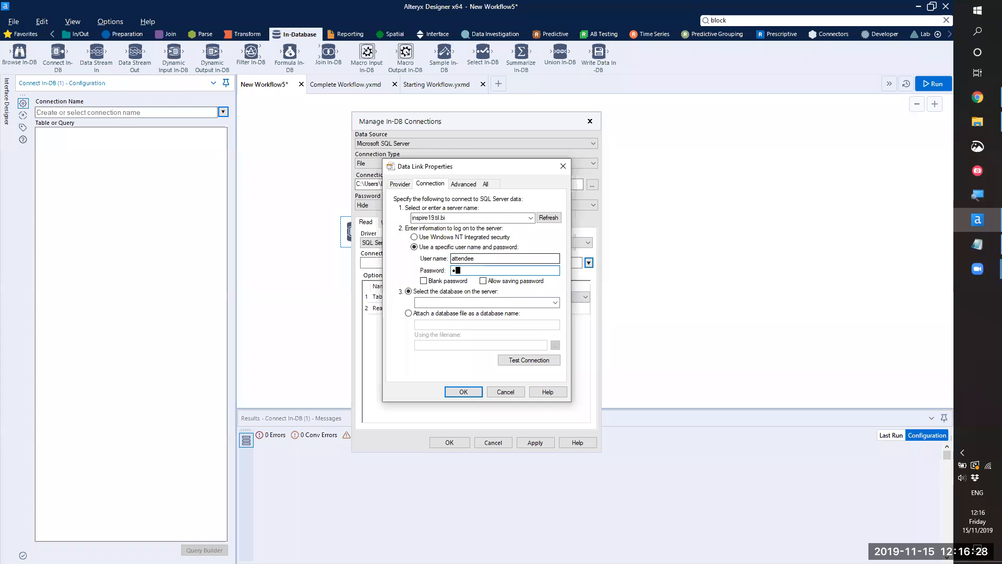
type("••••••")
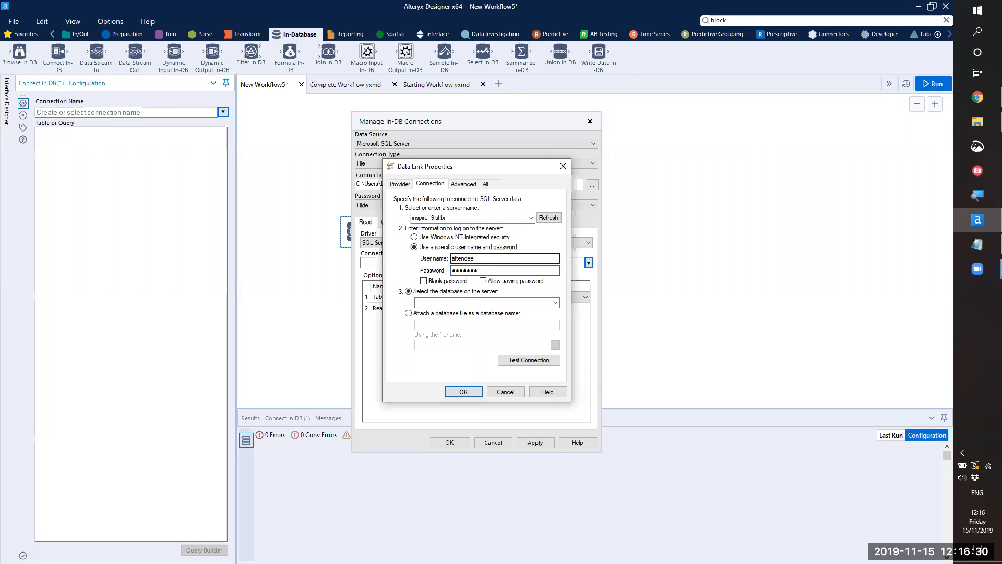
type("•")
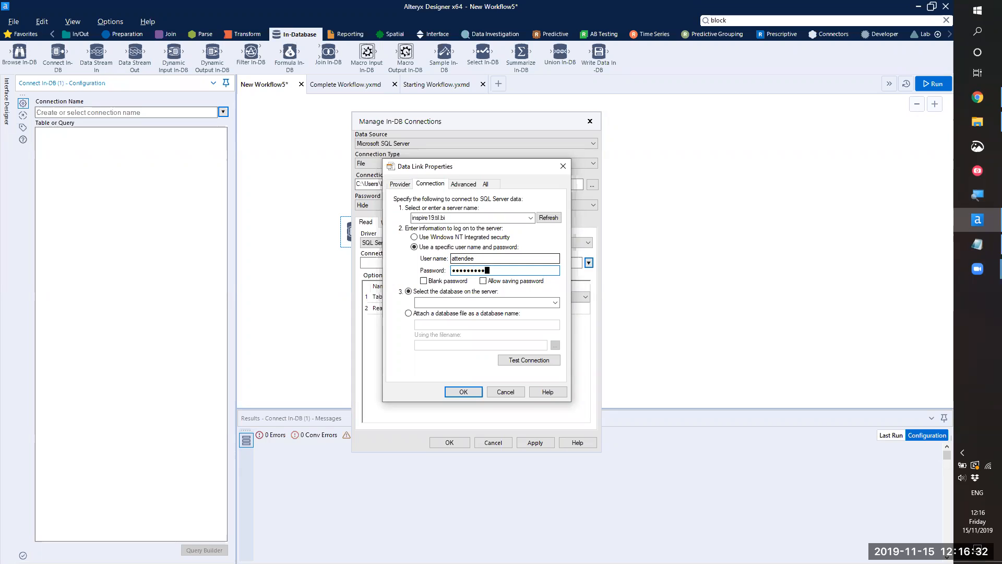
Step: Select the inspire19 database on the server, test the connection and accept the data link properties
left_click(555, 302)
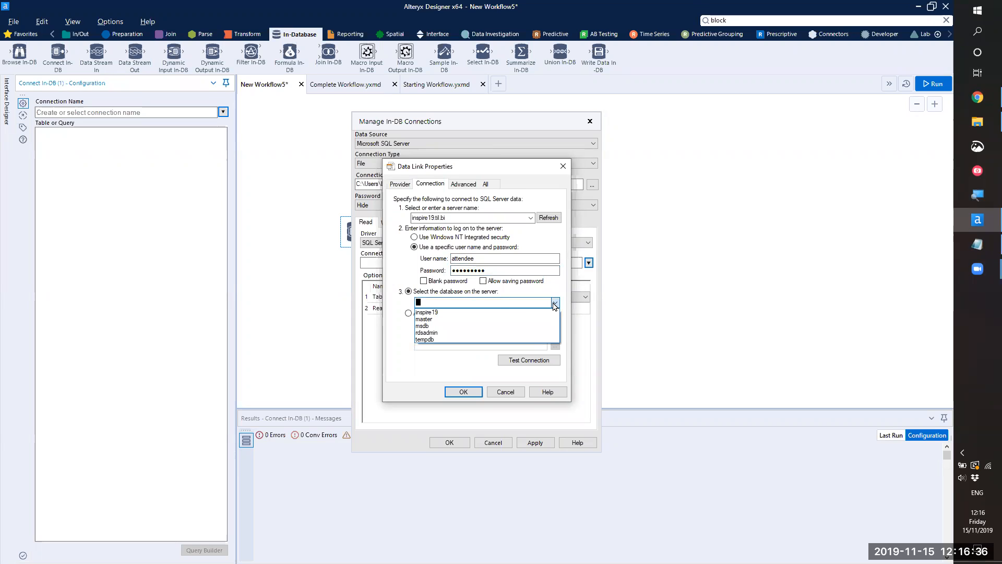
left_click(451, 312)
left_click(525, 360)
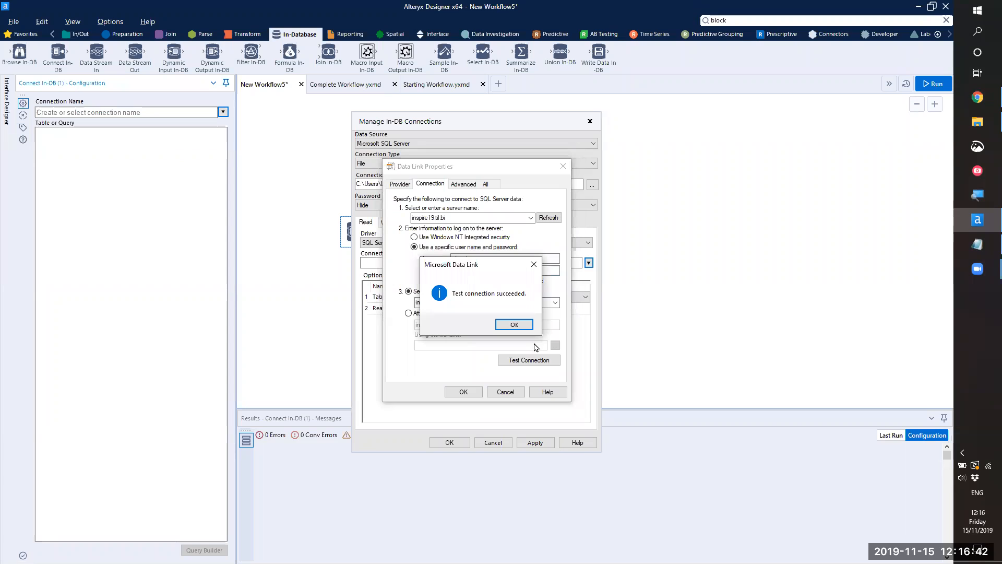
left_click(519, 324)
left_click(464, 391)
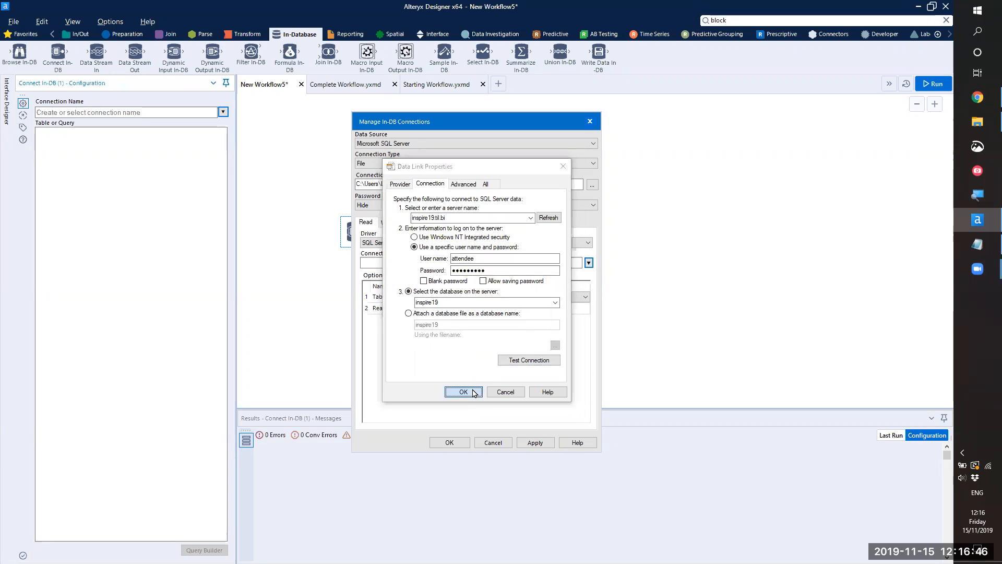
Step: Set the write driver to Same as Read Driver and save the connection, replacing the existing connection file
left_click(539, 441)
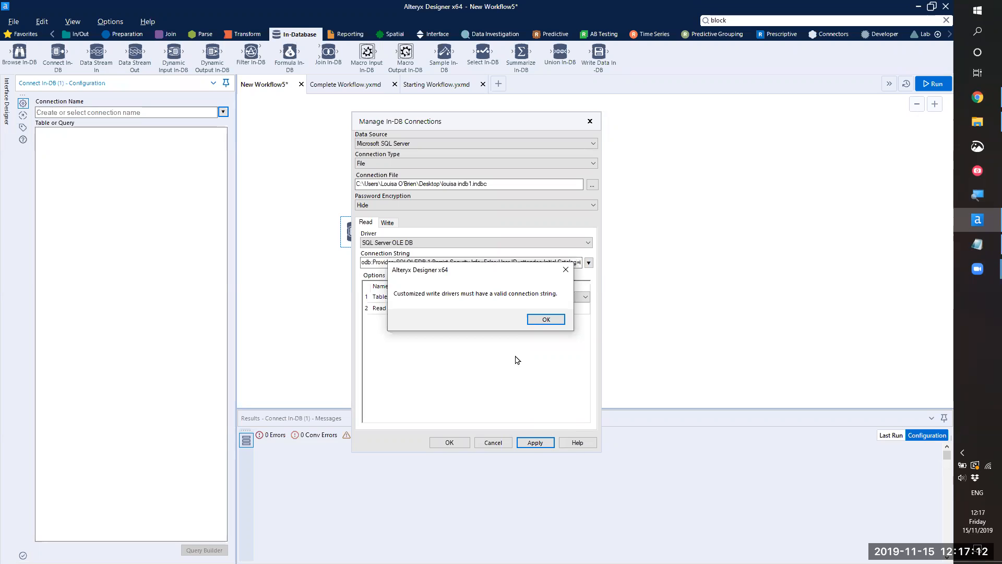
left_click(544, 320)
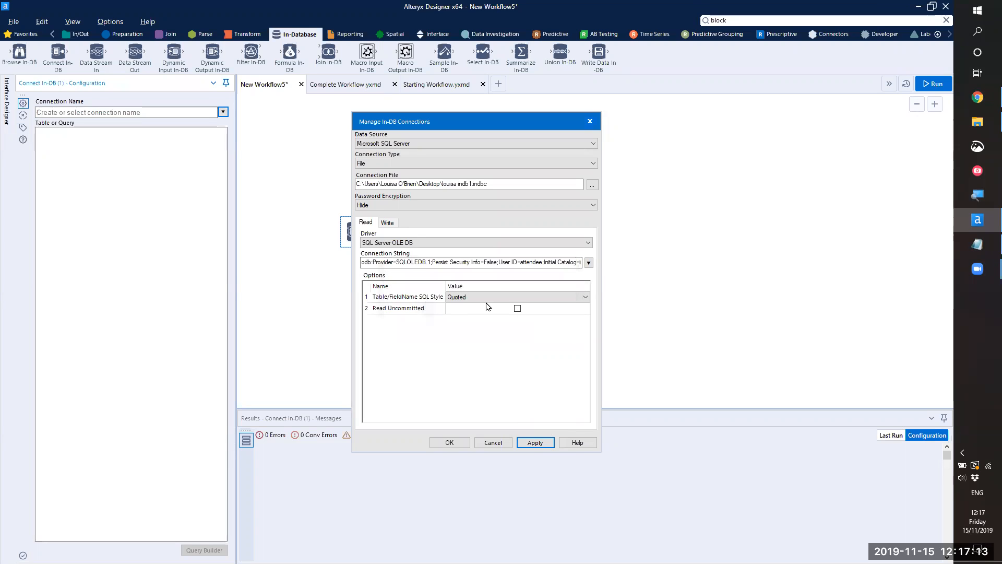
left_click(387, 223)
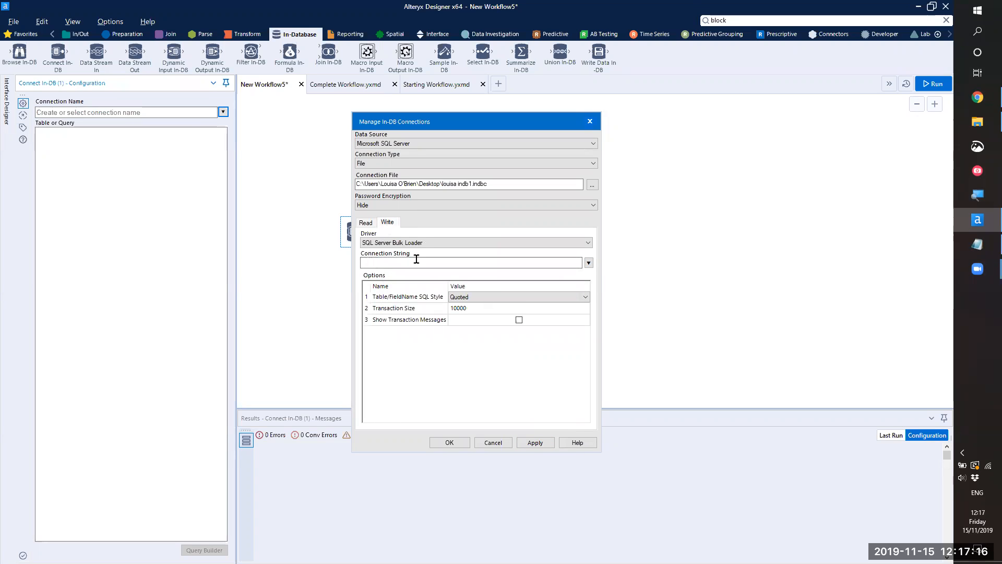
left_click(589, 265)
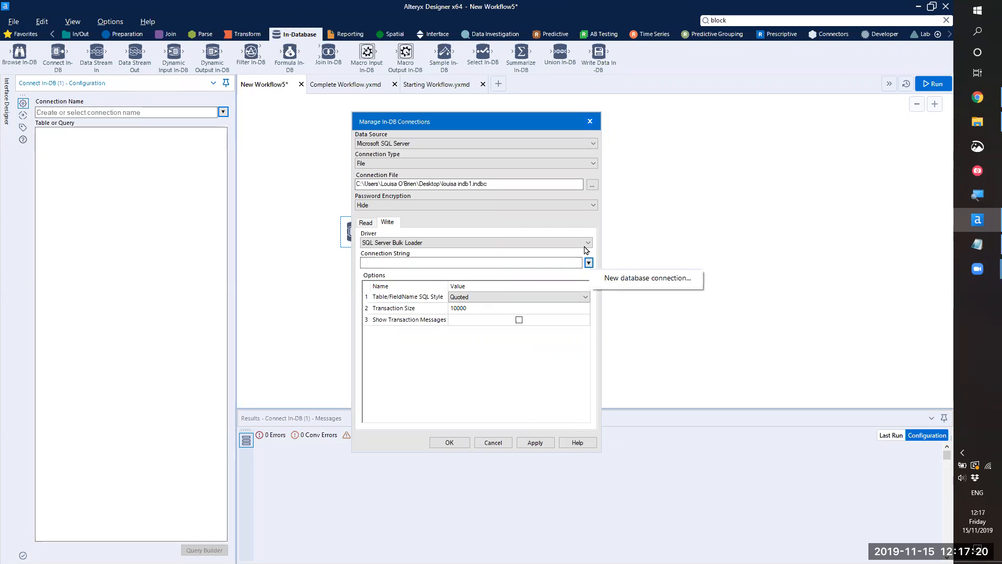
left_click(586, 245)
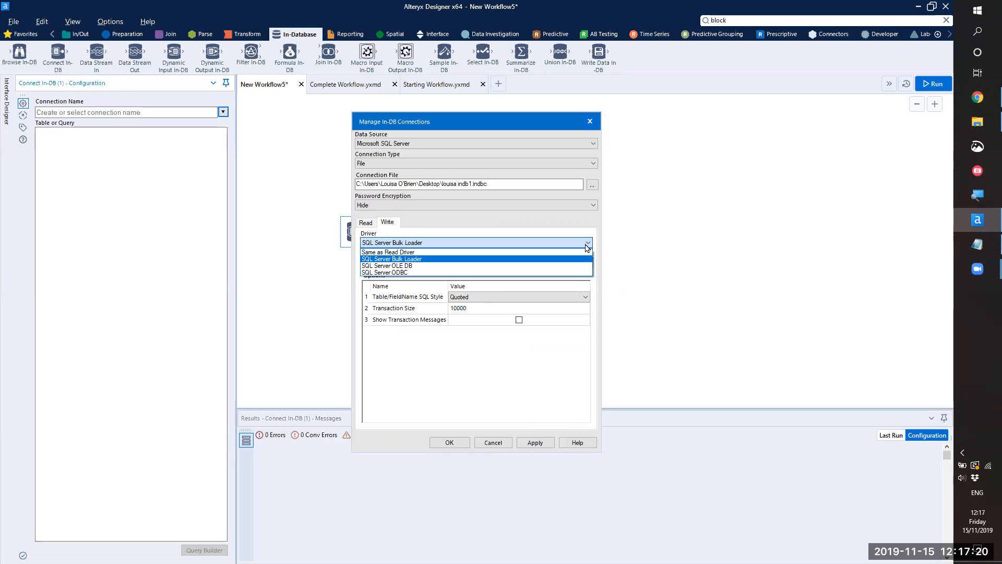
left_click(405, 253)
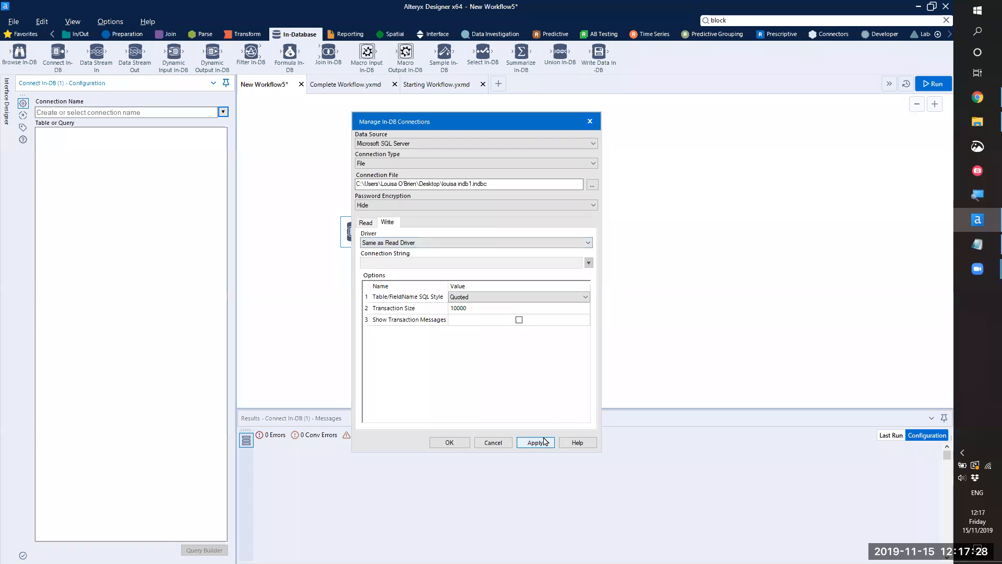
left_click(451, 438)
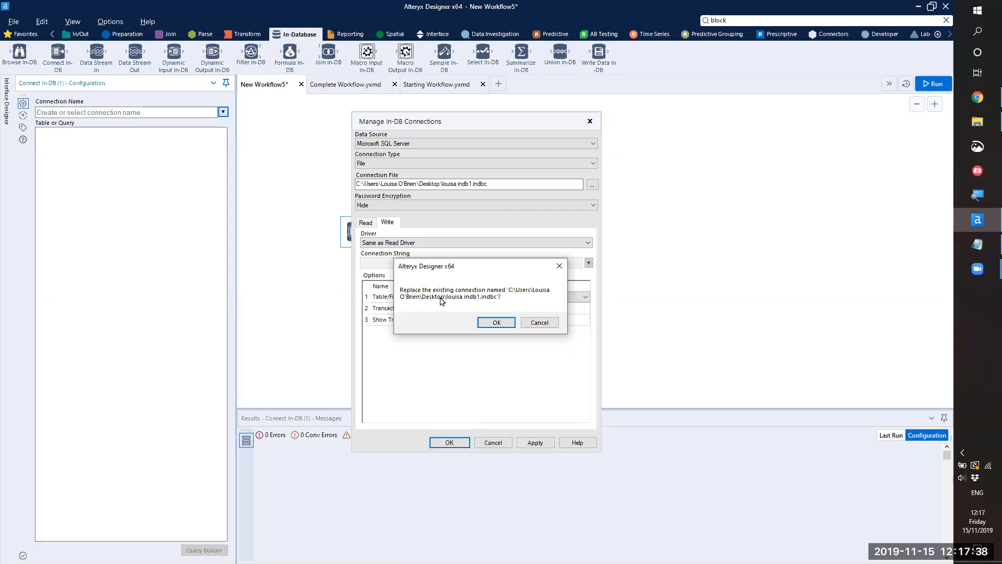
left_click(496, 322)
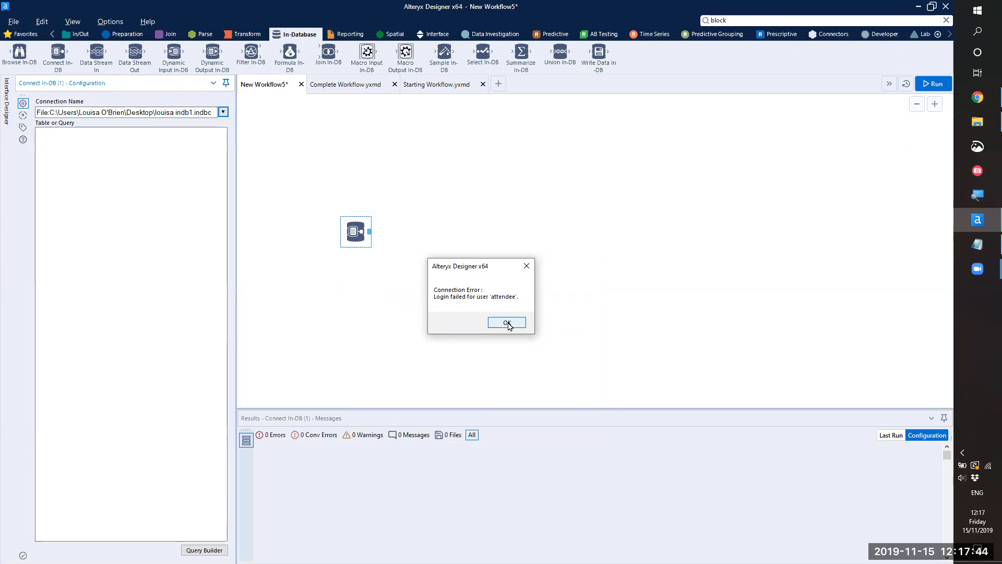
key("Return")
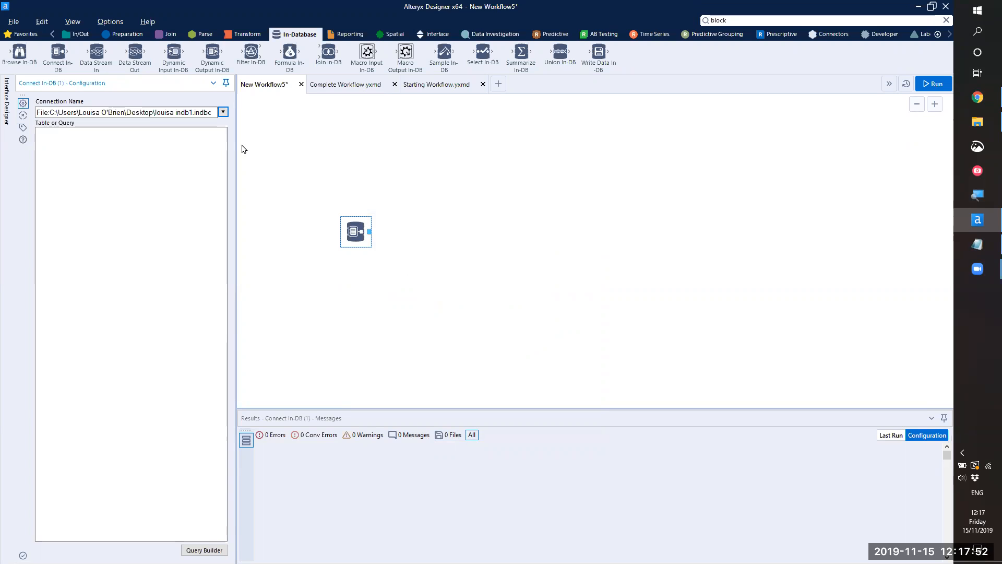
Step: Reopen the existing file connection, edit its read database connection and set the server name to inspire19.til.bi
left_click(223, 112)
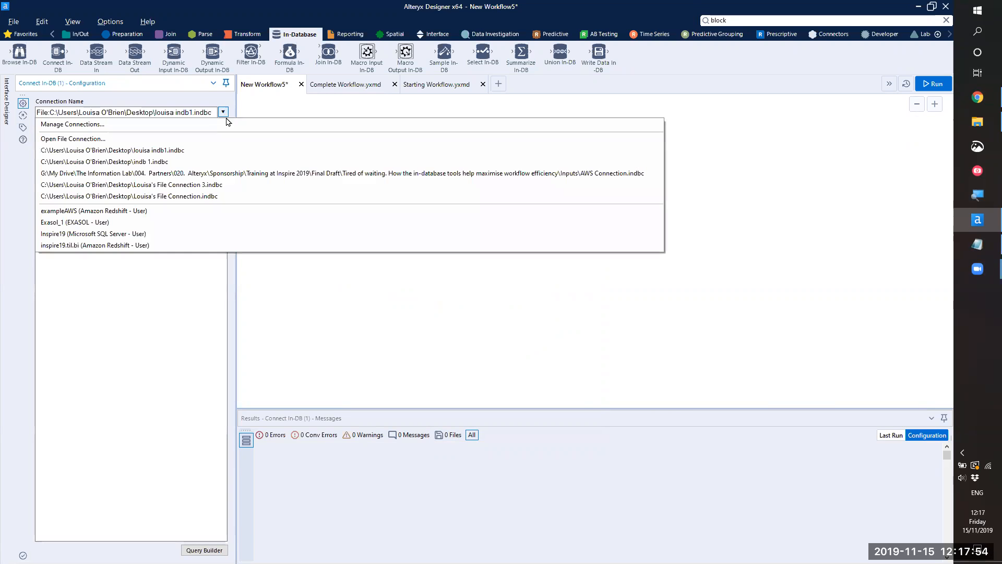
left_click(227, 126)
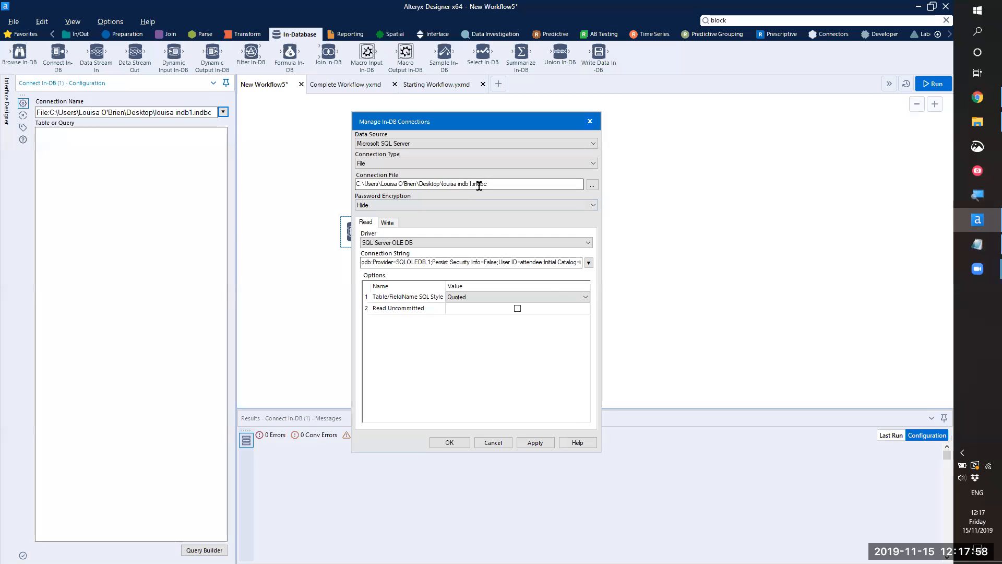
left_click(588, 263)
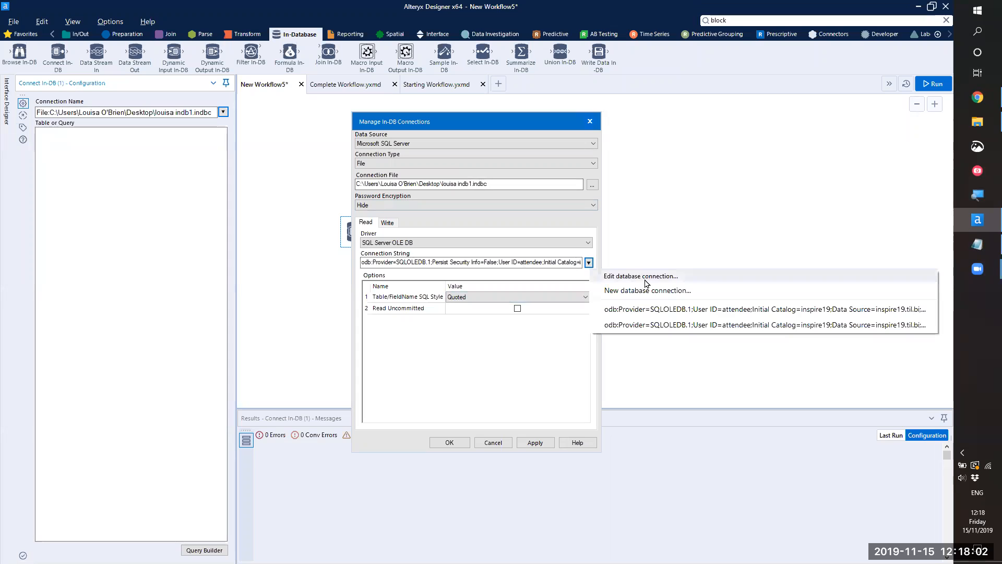
left_click(647, 281)
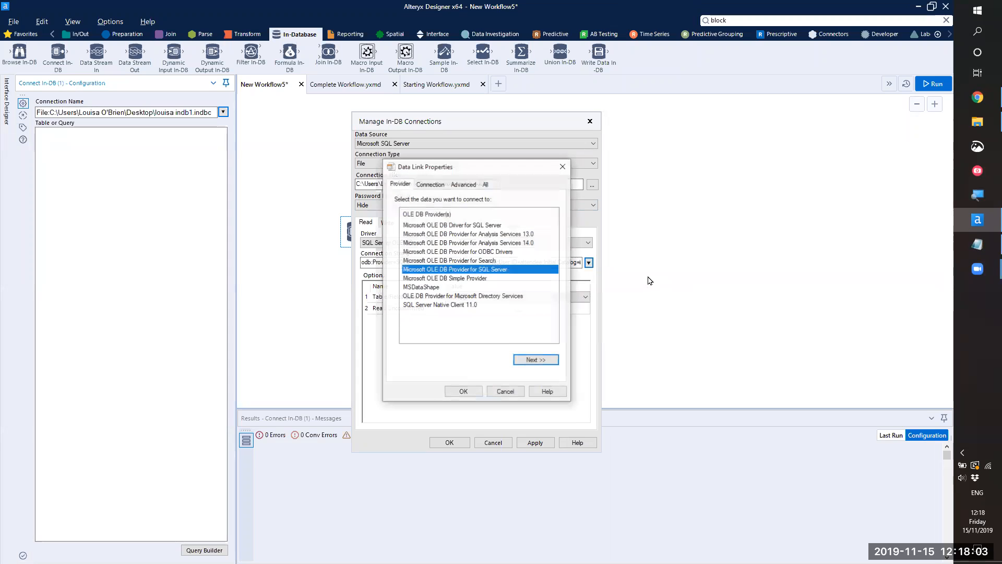
left_click(427, 185)
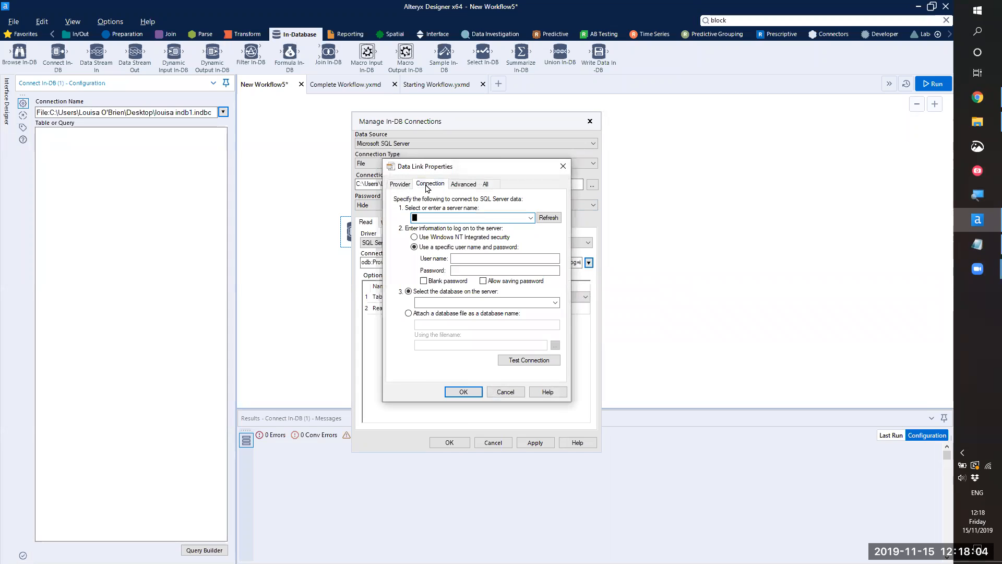
left_click(530, 217)
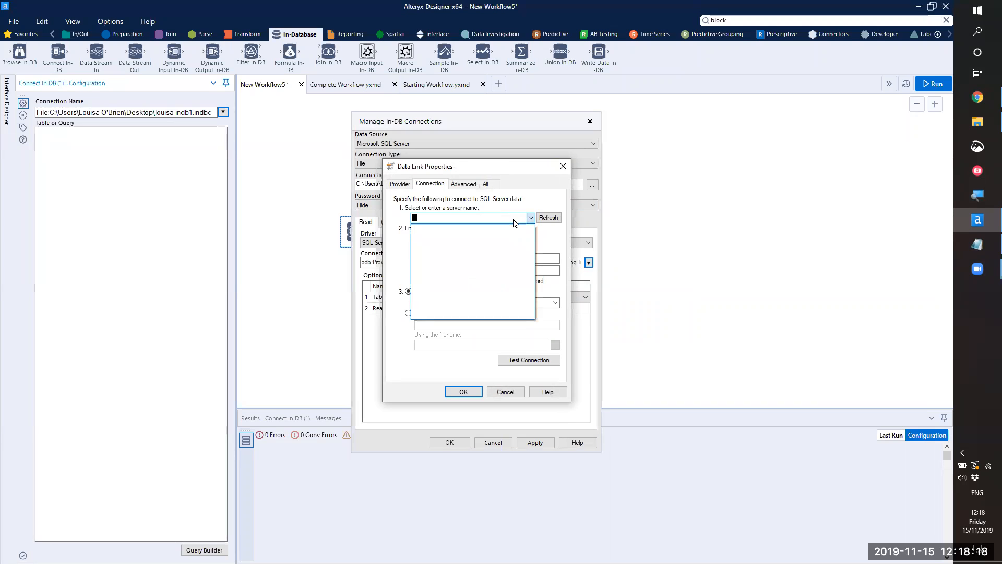
left_click(510, 217)
type("inspire")
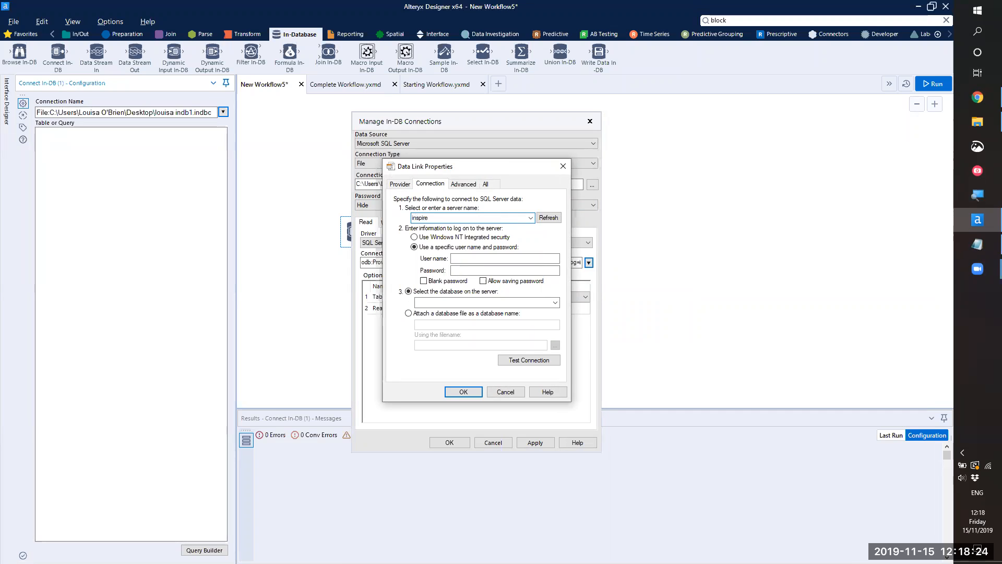
type("19.til.bi")
Step: Enter the user name attendee and the account password for logging on to the server
left_click(474, 257)
type("atte")
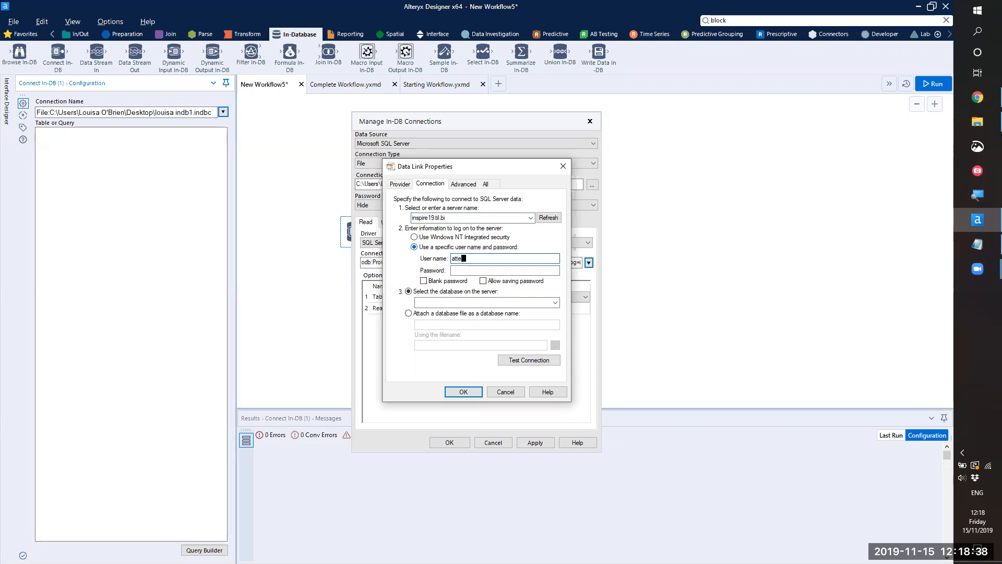
type("ndee")
key("Tab")
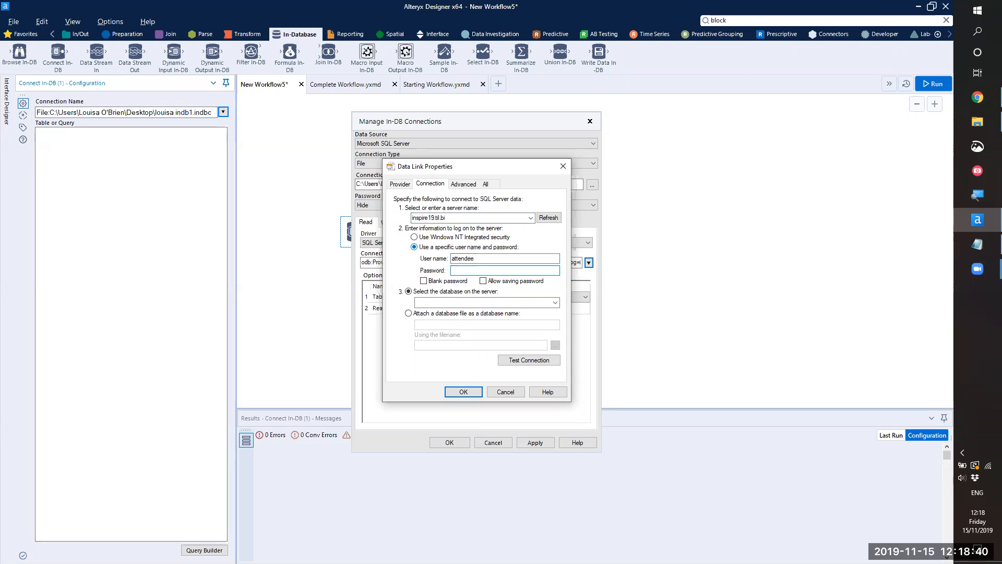
type("•••••••••")
Step: Select the inspire19 database, allow saving the password, test the connection and accept the data link properties
left_click(521, 302)
left_click(555, 303)
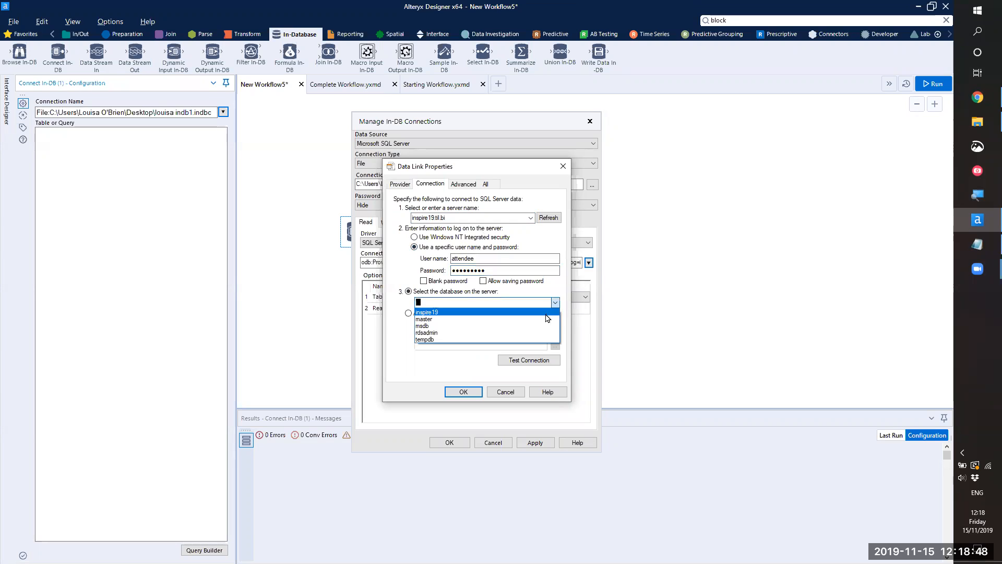
left_click(546, 312)
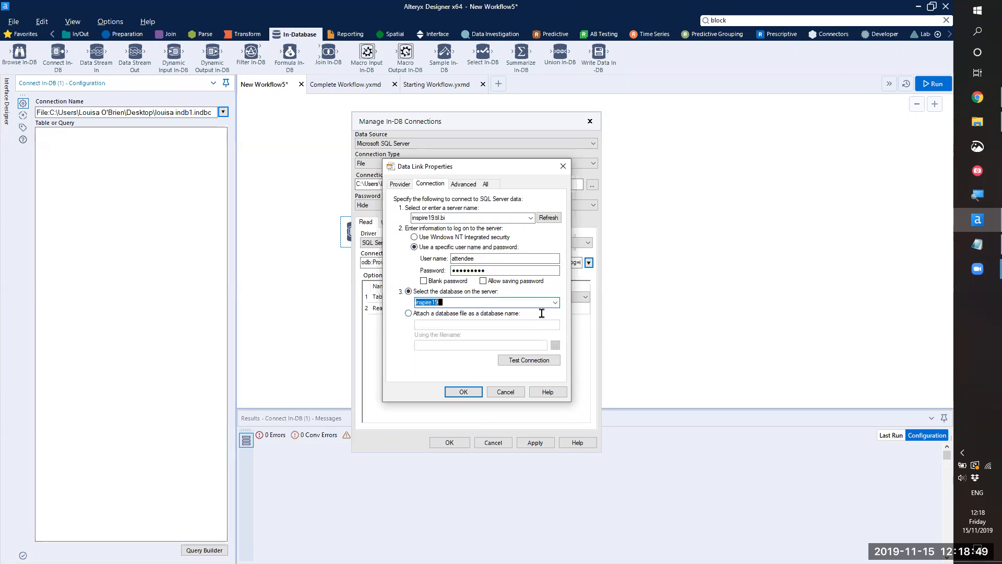
left_click(481, 282)
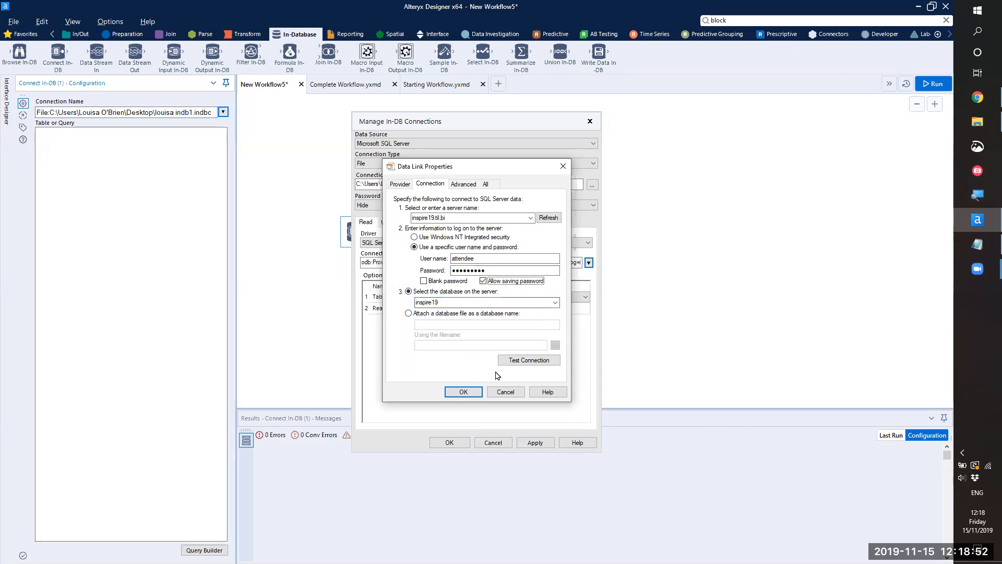
left_click(512, 360)
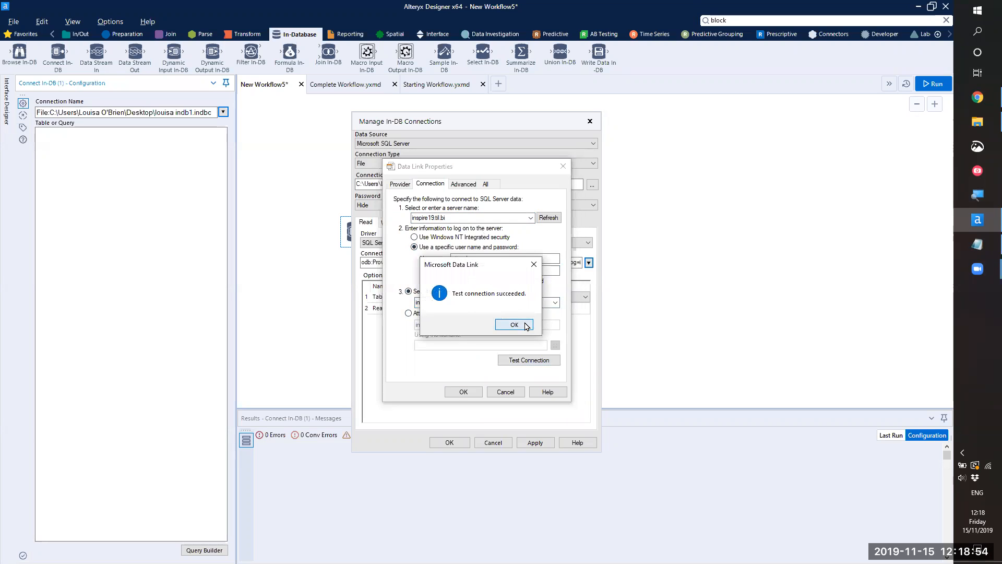
left_click(523, 327)
left_click(466, 390)
Step: Save the connection, replacing the existing connection file, and close the table chooser without adding a query
left_click(536, 442)
left_click(449, 442)
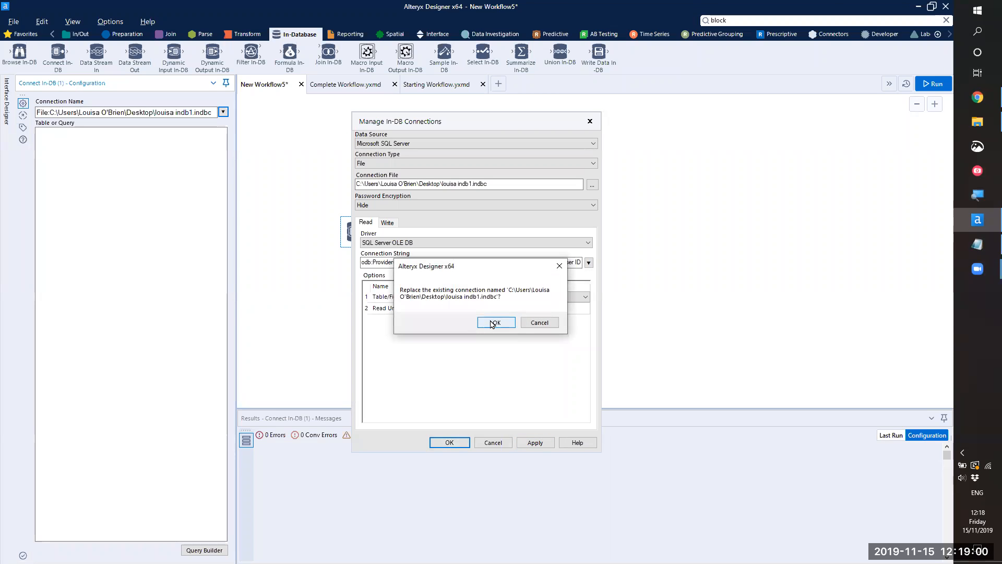
left_click(493, 323)
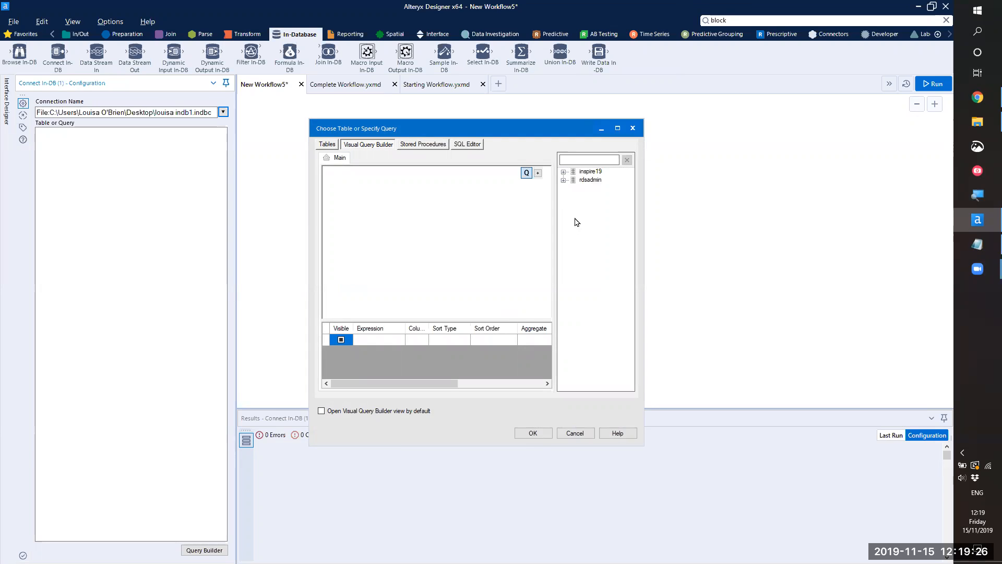
left_click(535, 433)
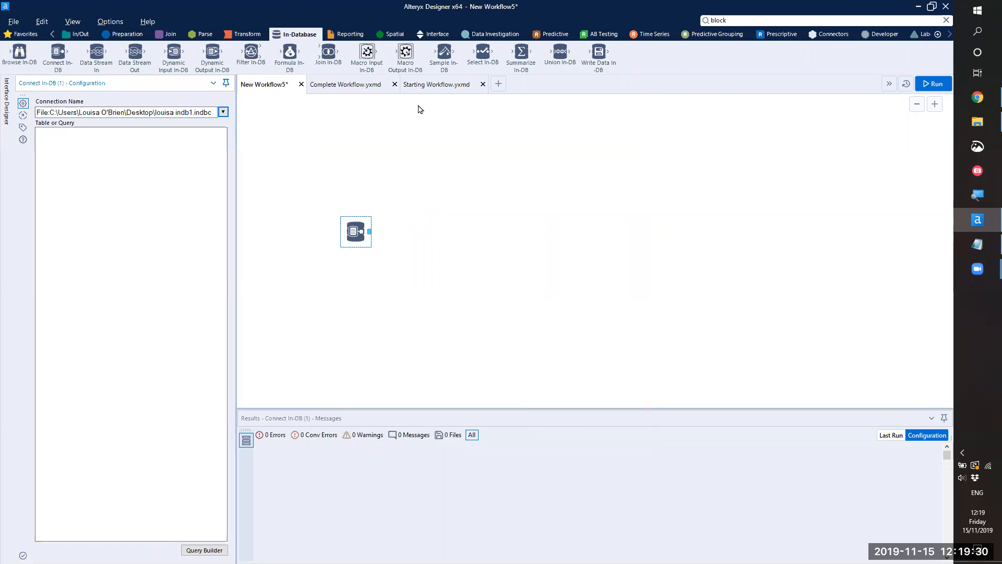
Step: Switch to Complete Workflow.yxmd and examine the Read Transactional Bikepoint Table connection, its query and the browsed records
left_click(439, 89)
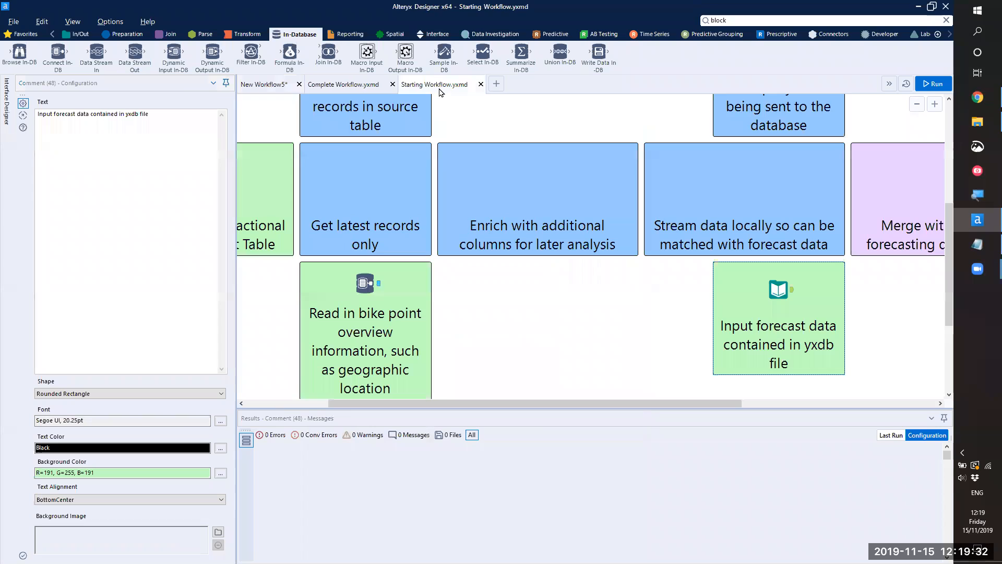
left_click(335, 85)
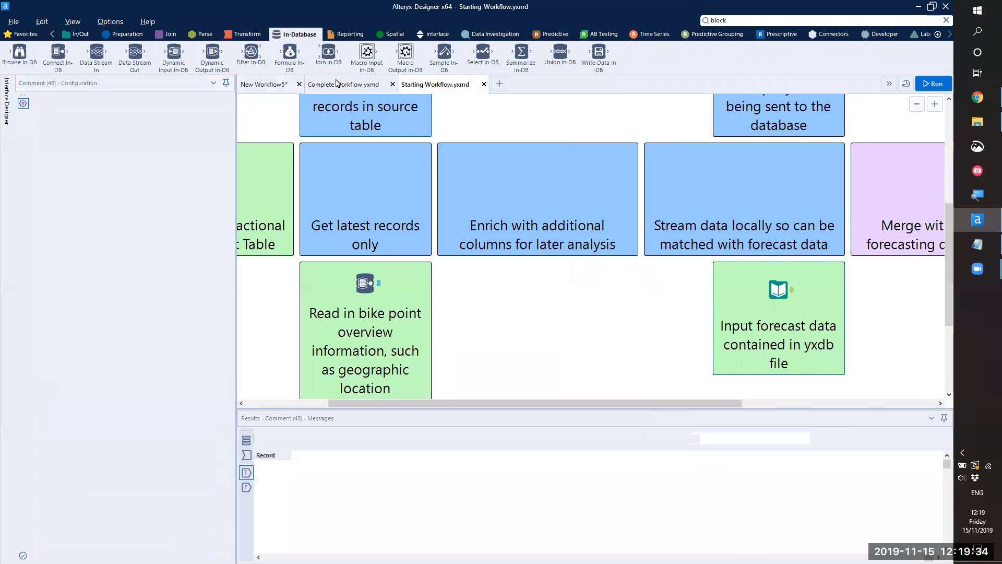
left_click_drag(639, 409, 365, 335)
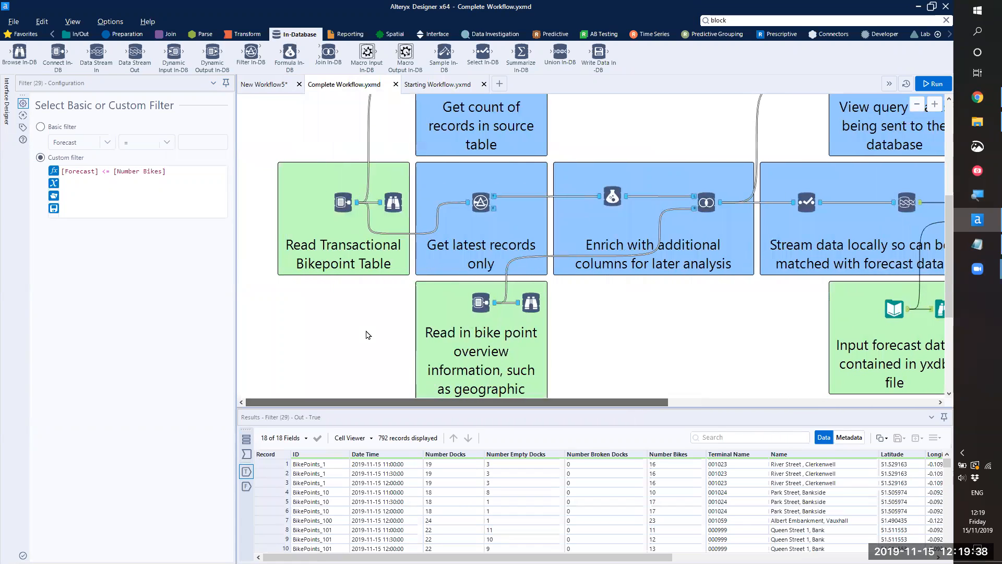
scroll(367, 334, "down", 1)
scroll(366, 334, "down", 2)
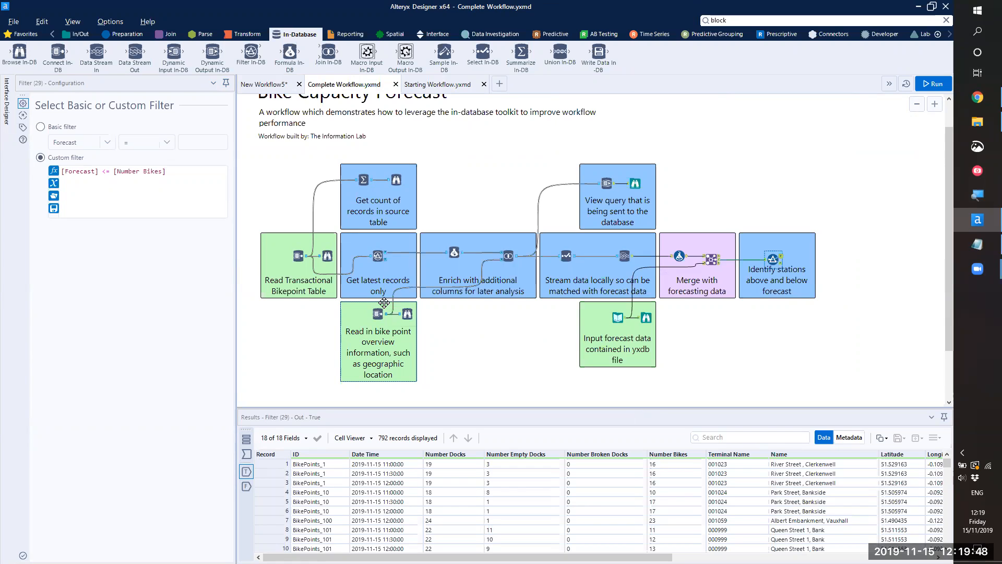
left_click(298, 256)
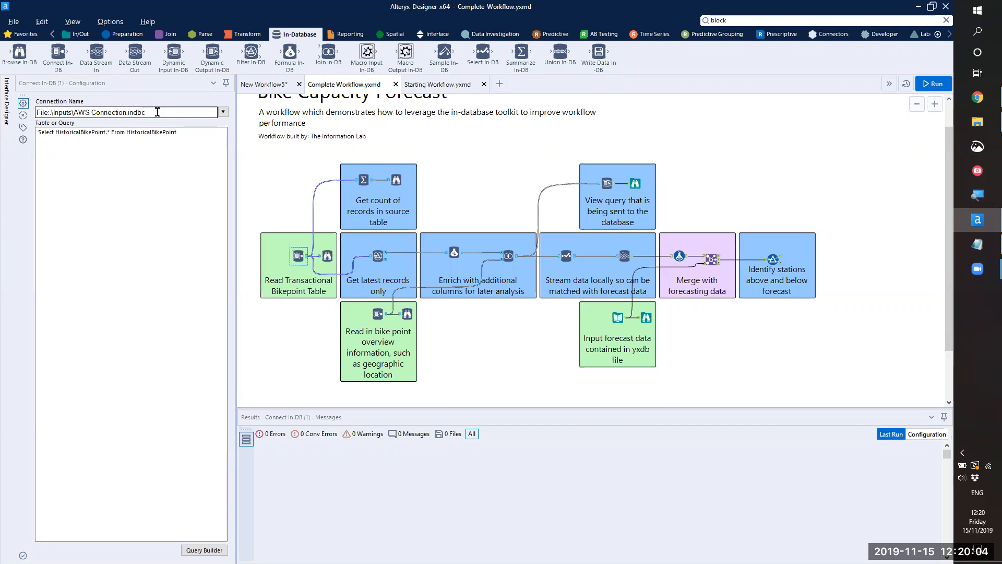
left_click(334, 259)
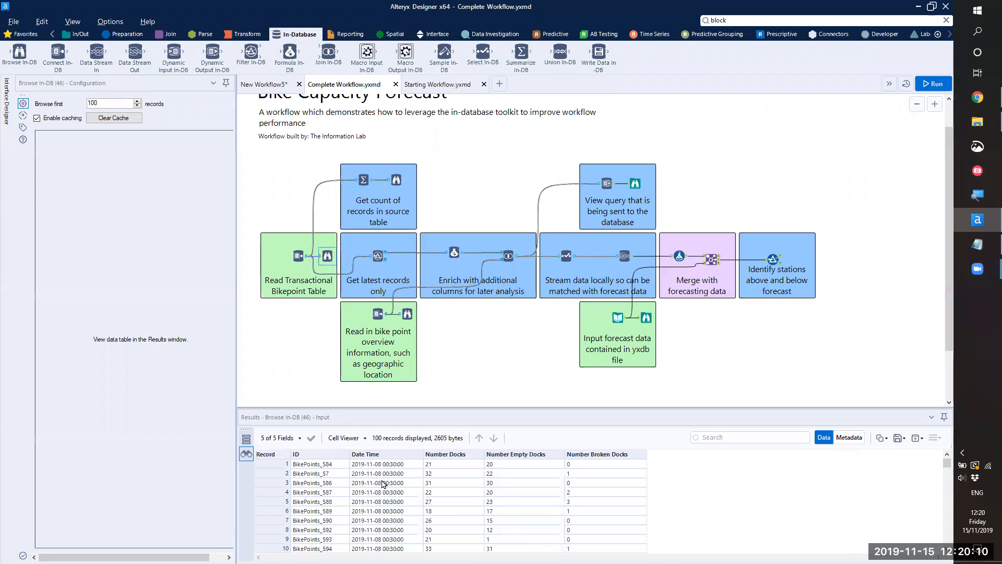
scroll(414, 482, "down", 3)
scroll(426, 484, "down", 3)
scroll(426, 485, "up", 4)
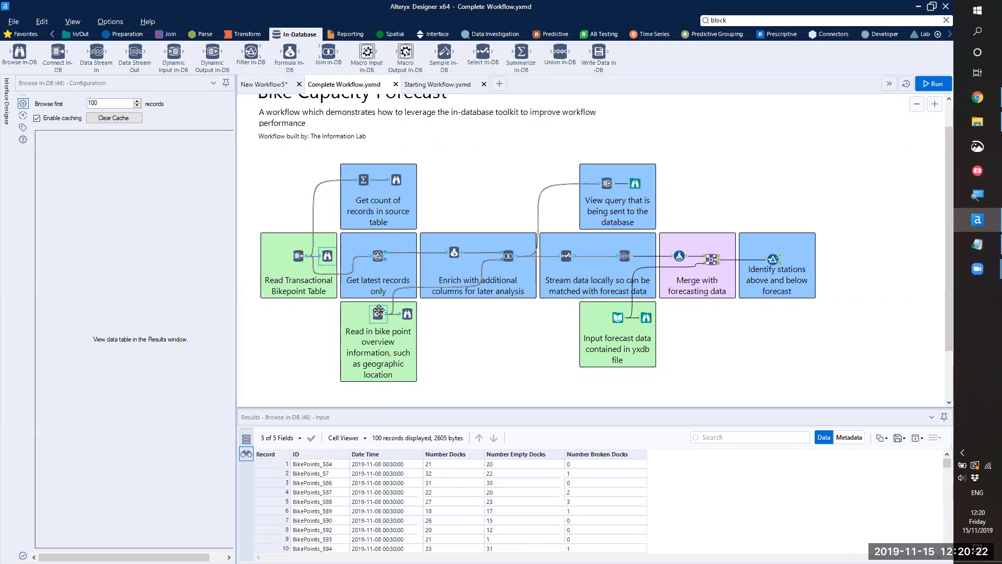
mouse_move(379, 311)
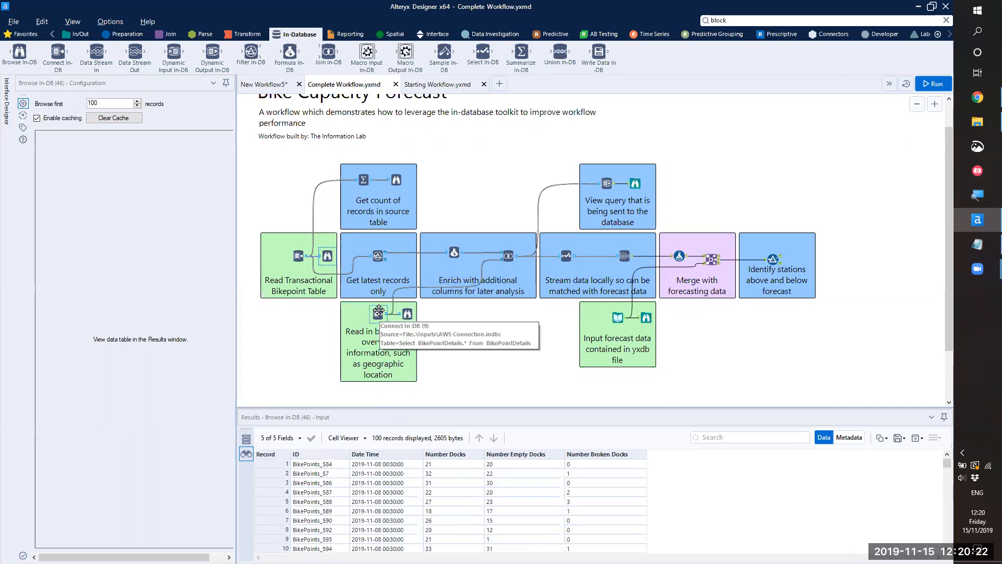
Step: Examine the Summarize In-DB count of ID and its Browse In-DB output in the source table record count section
left_click(364, 181)
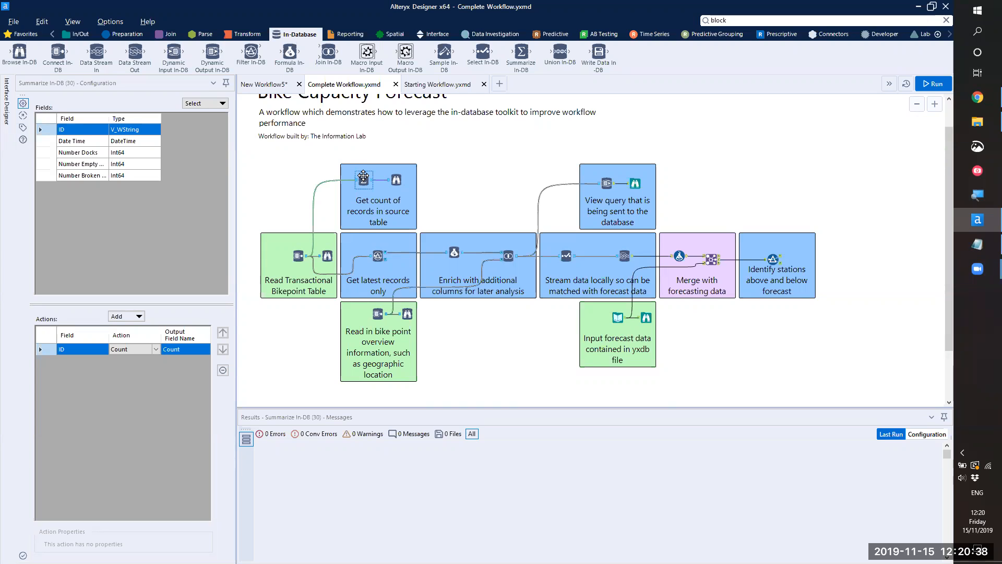
scroll(364, 175, "up", 4)
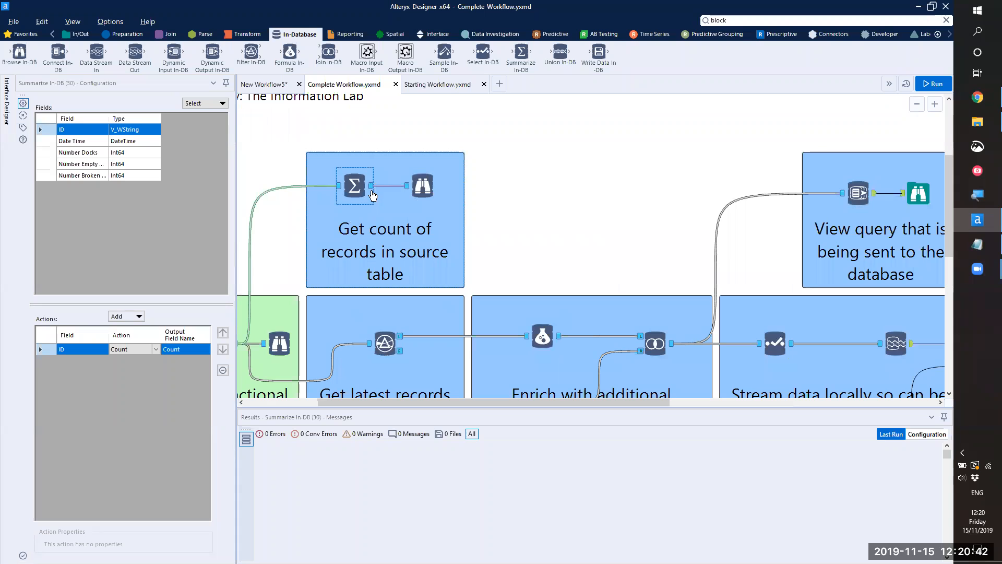
left_click(414, 195, "ctrl")
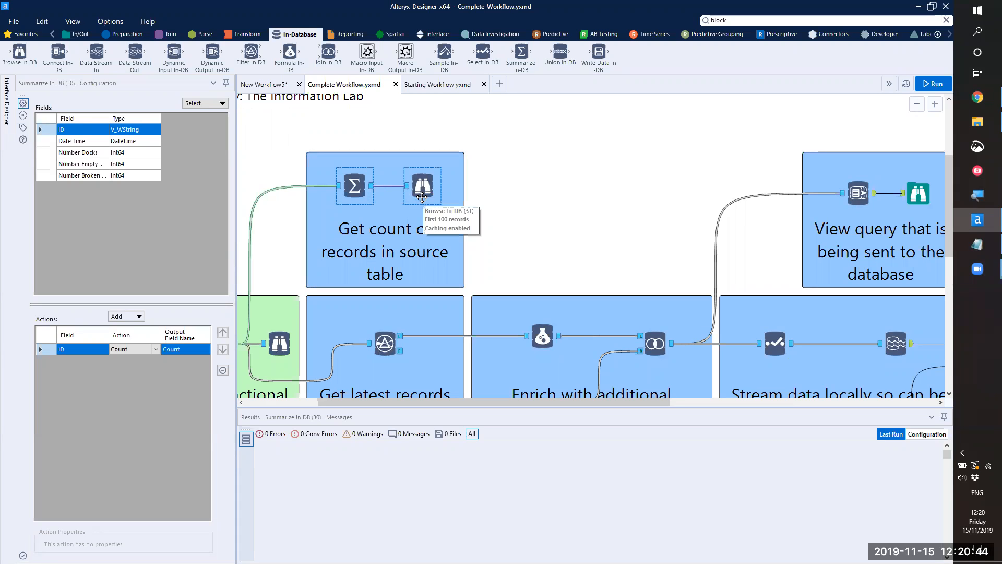
left_click(421, 197)
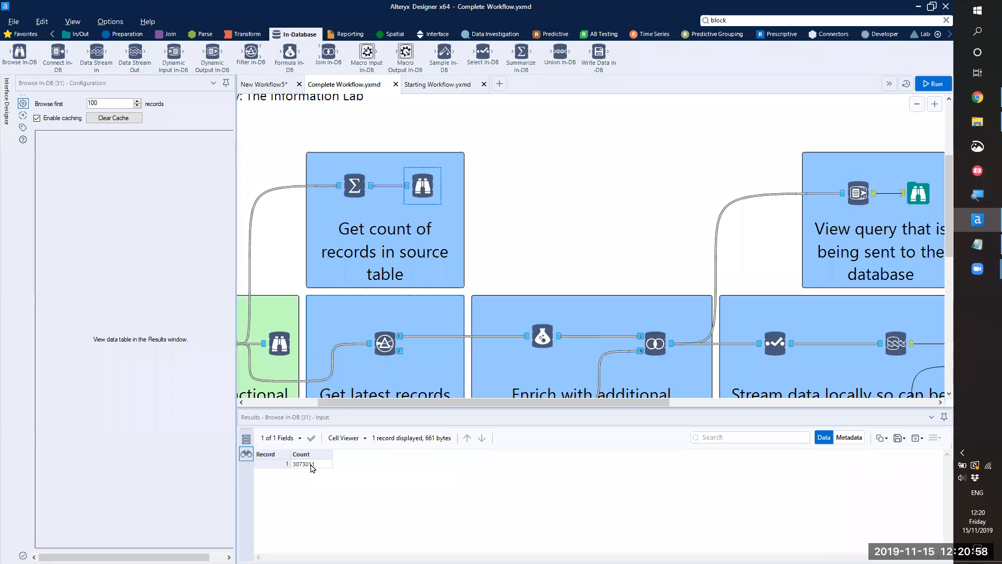
Step: Examine the full custom filter expression of the Filter In-DB tool in the Get latest records only section
scroll(423, 207, "down", 2)
scroll(423, 208, "down", 2)
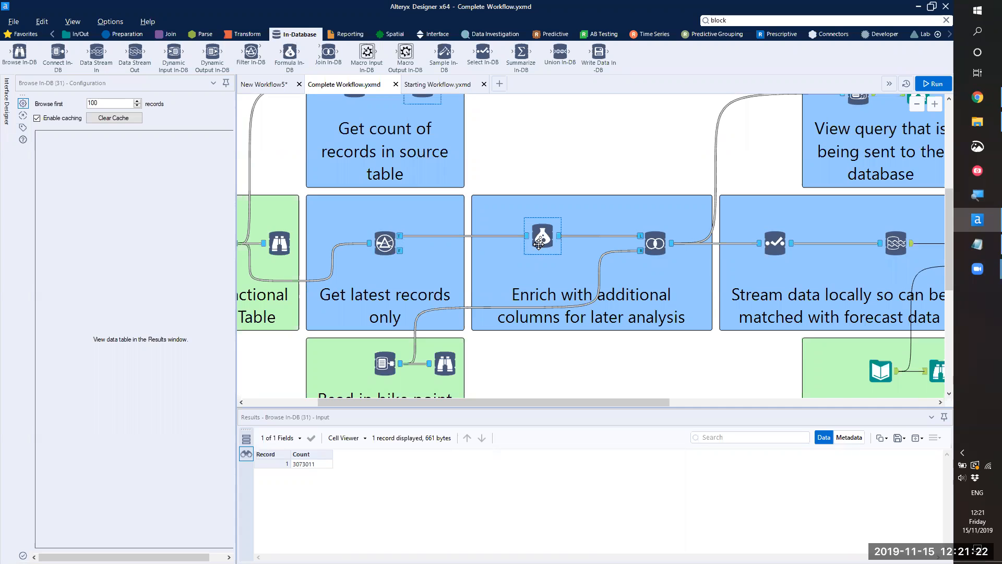
scroll(600, 240, "down", 1)
left_click(654, 234)
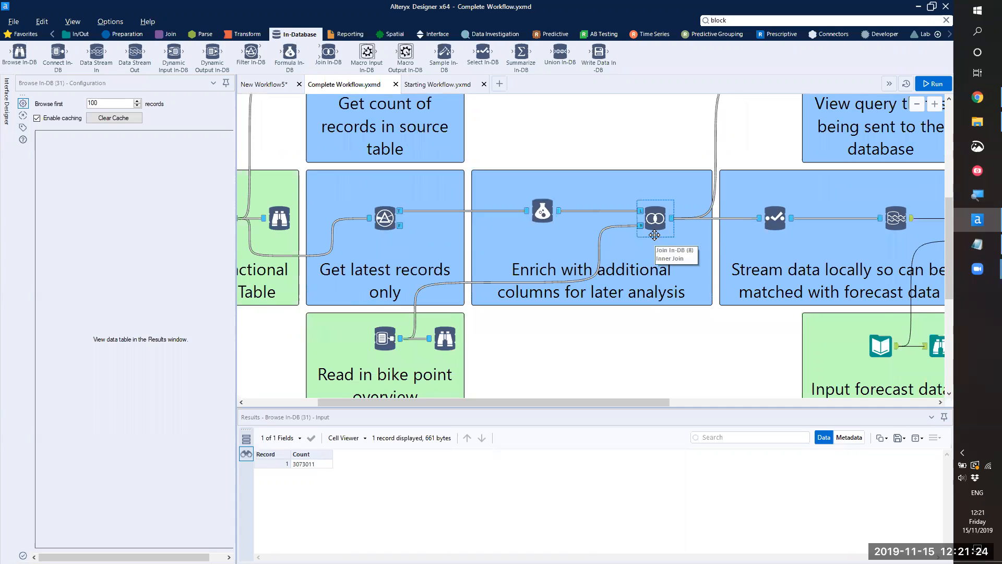
scroll(654, 234, "down", 1)
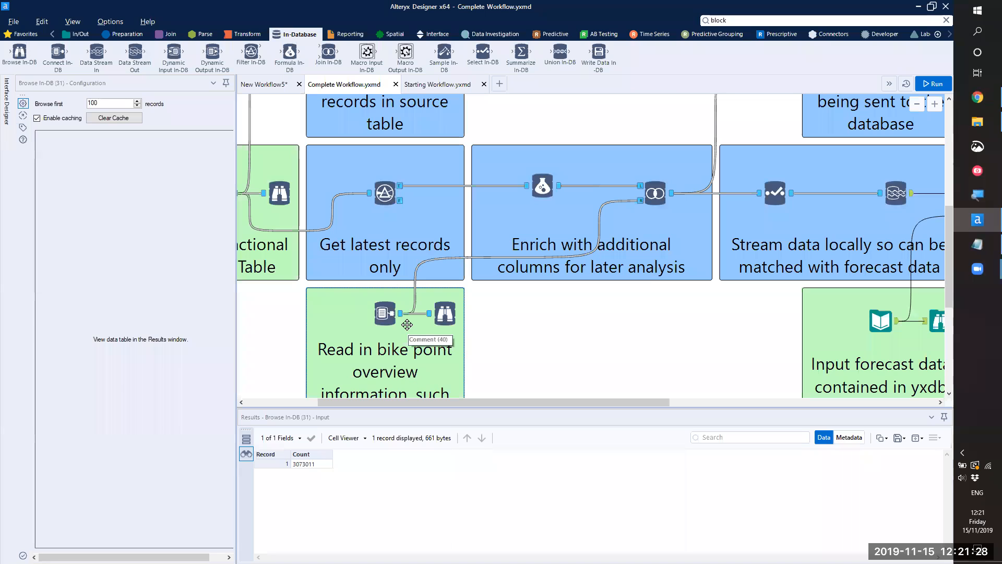
left_click(400, 187)
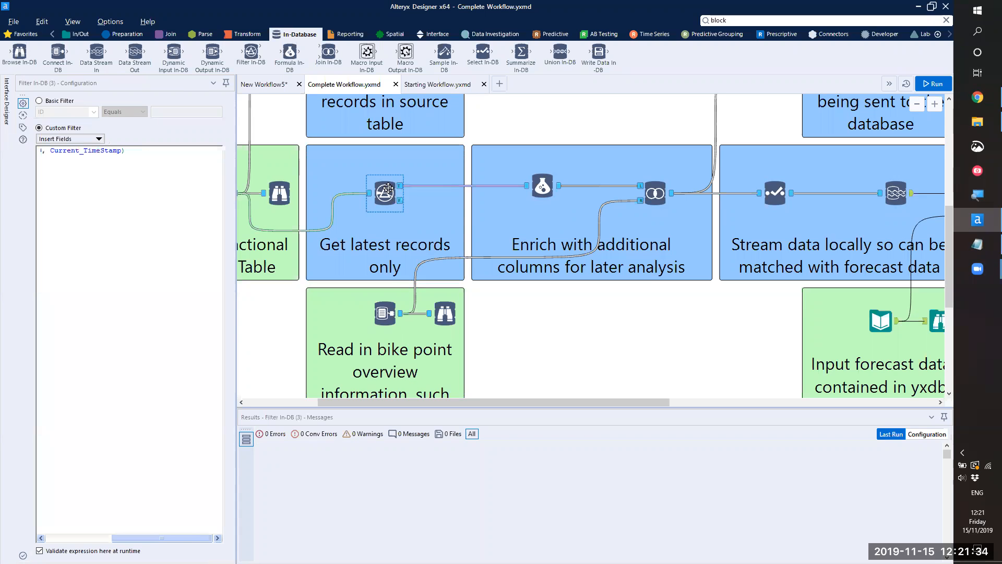
left_click_drag(182, 538, 107, 538)
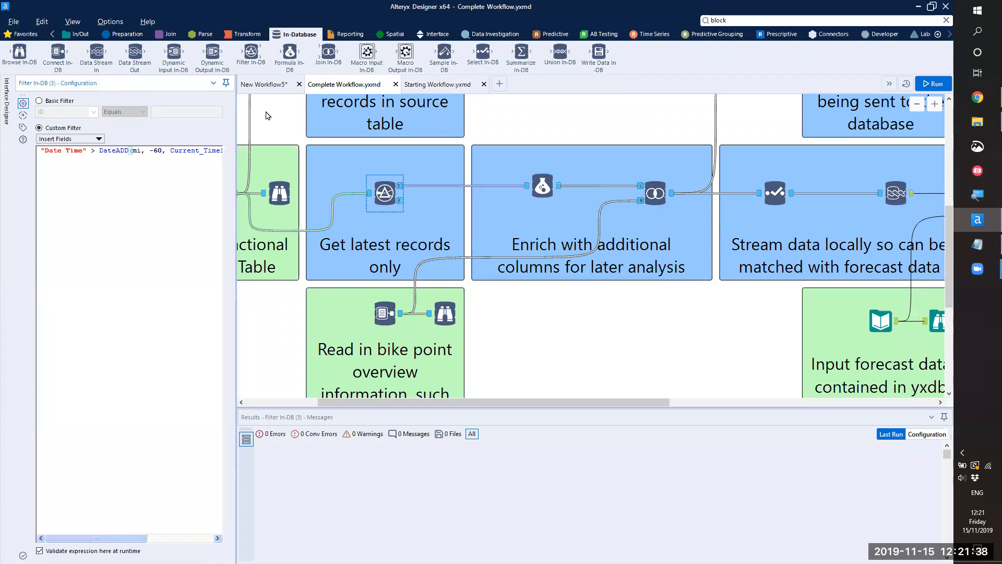
left_click_drag(233, 105, 266, 104)
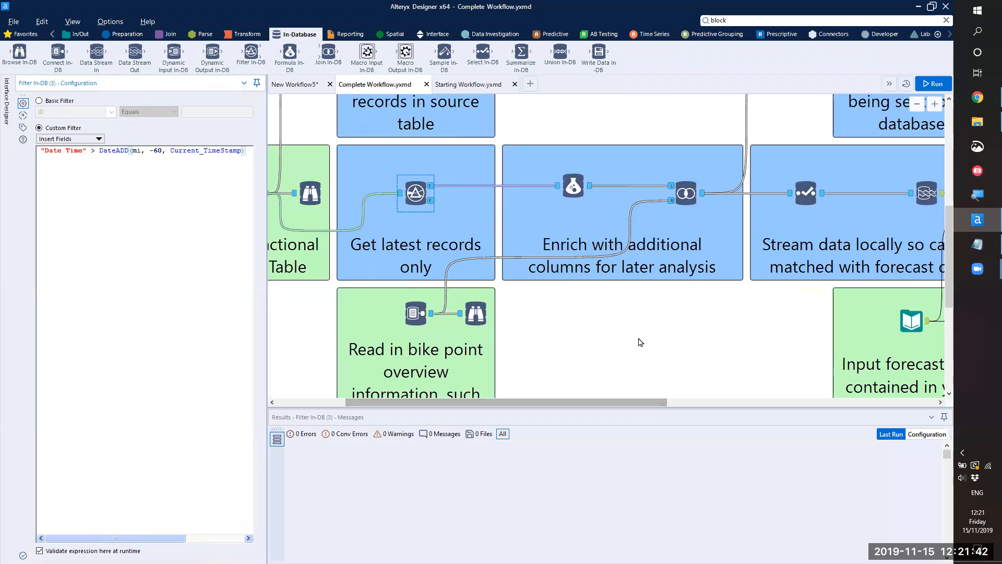
Step: Examine the Select In-DB field choices and locate the stream-out tool in the Stream data locally section
scroll(640, 339, "up", 1)
left_click_drag(641, 402, 714, 402)
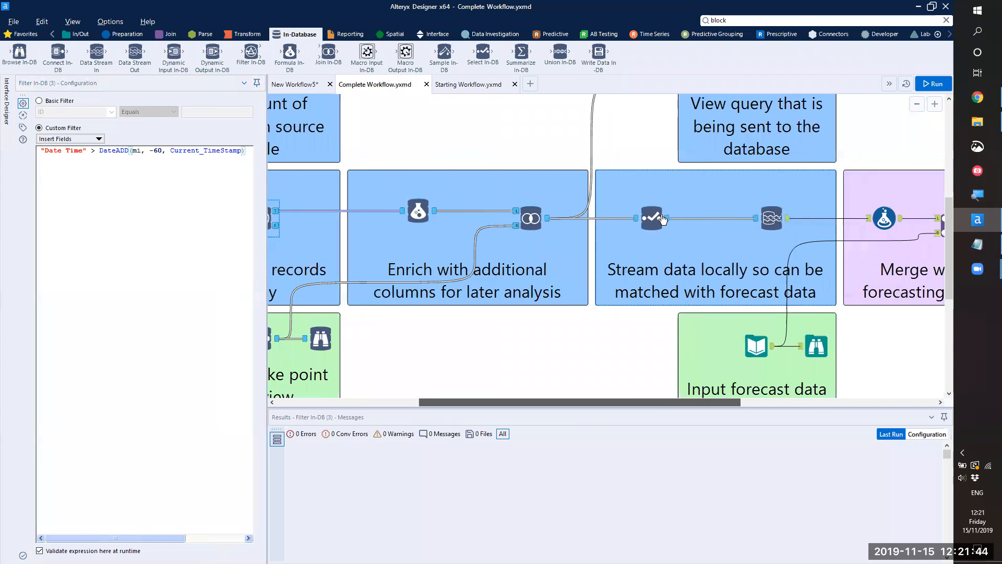
left_click(658, 209)
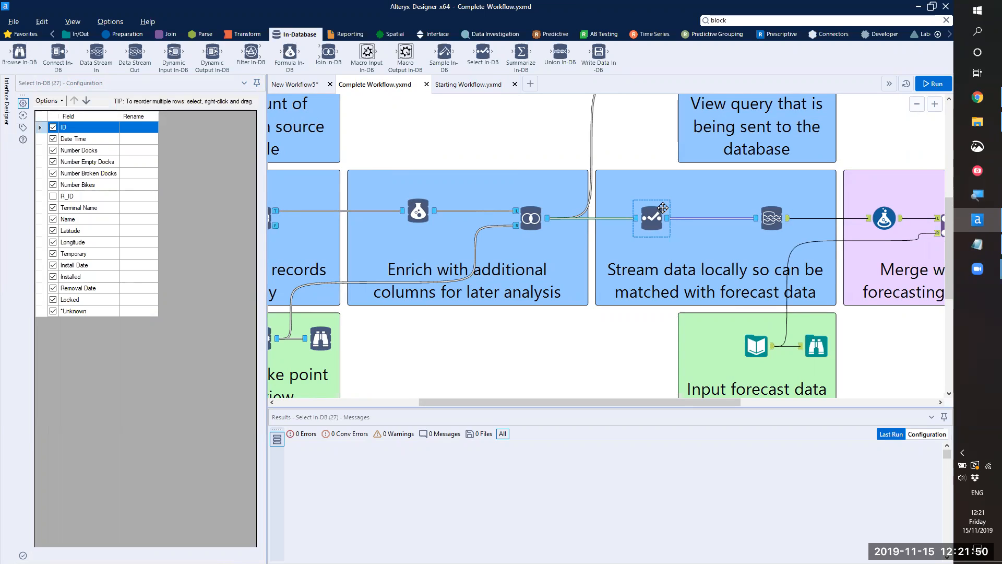
scroll(711, 272, "up", 3)
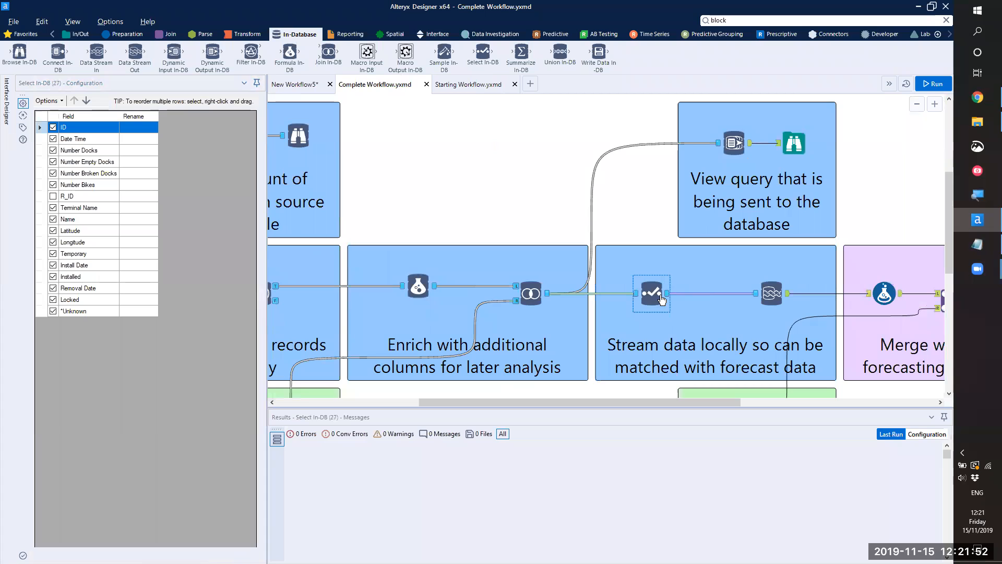
left_click(766, 292, "ctrl")
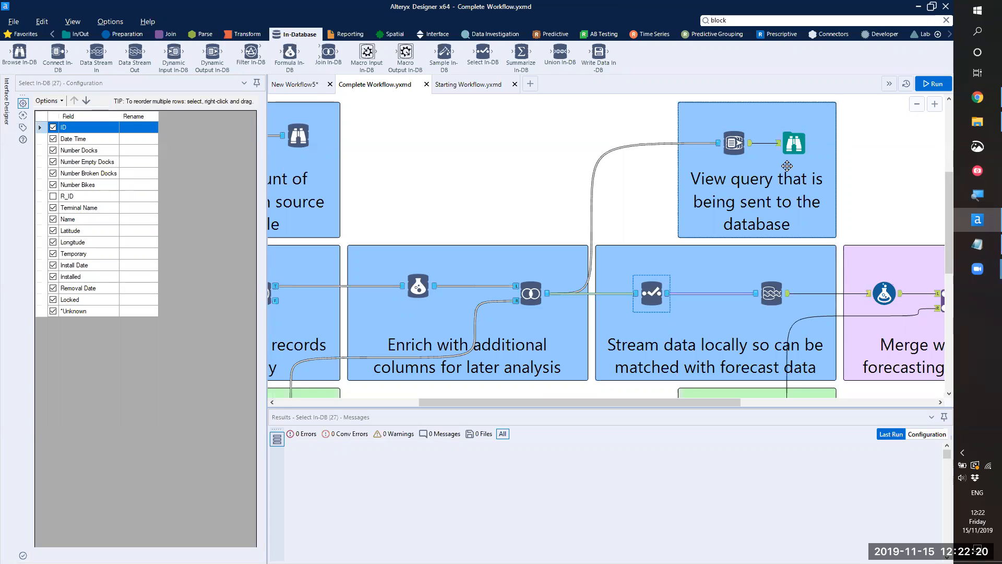
Step: Examine the Formula tool in the Merge with forecasting data section and the custom filter comparing Forecast with Number Bikes
scroll(794, 145, "down", 3)
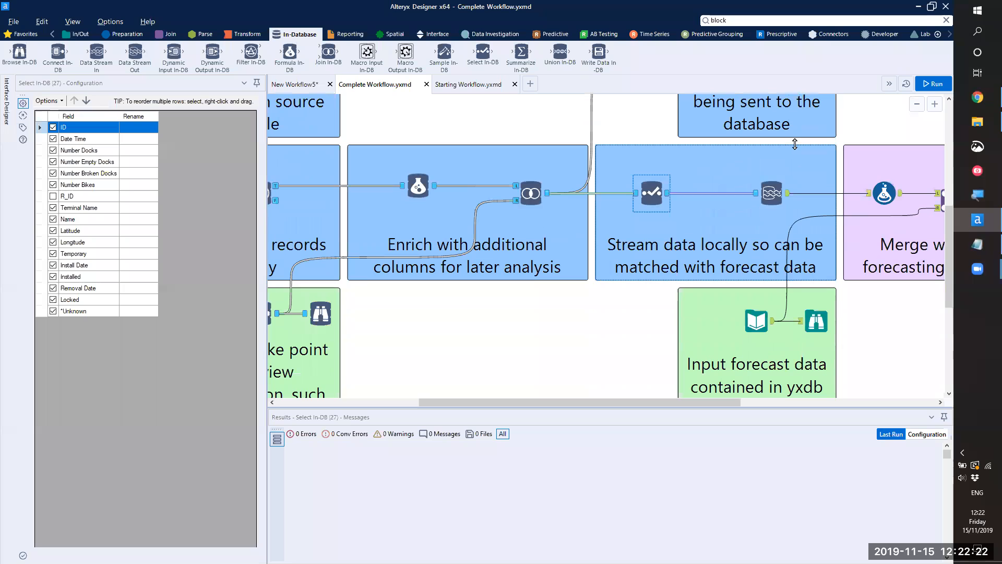
left_click_drag(711, 402, 820, 459)
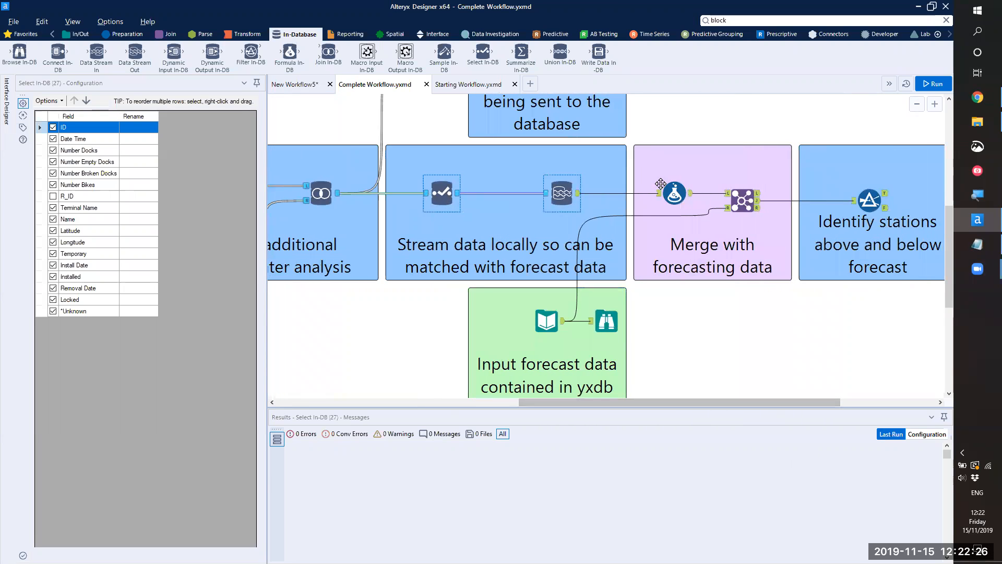
left_click(679, 188)
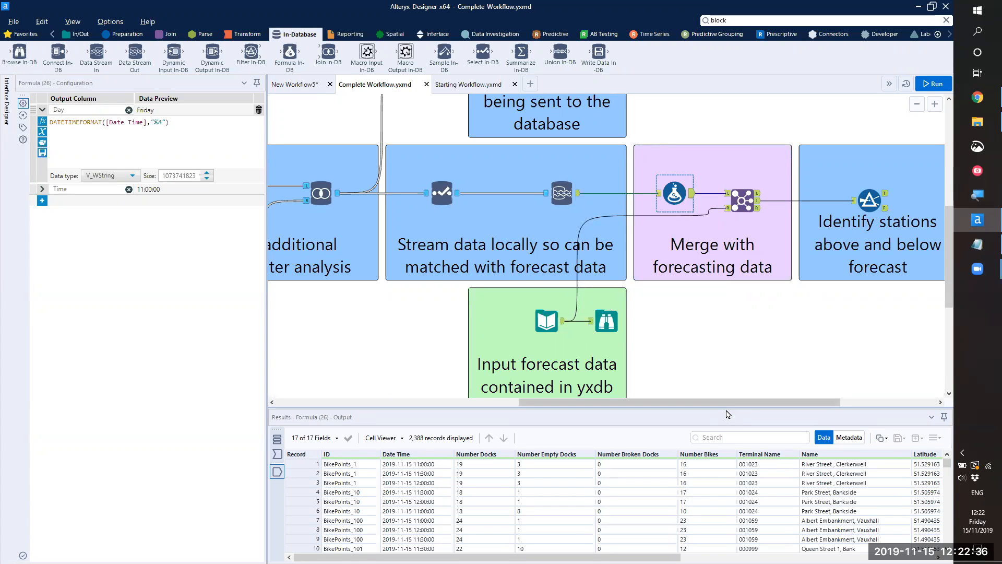
left_click_drag(747, 407, 815, 407)
left_click(726, 199)
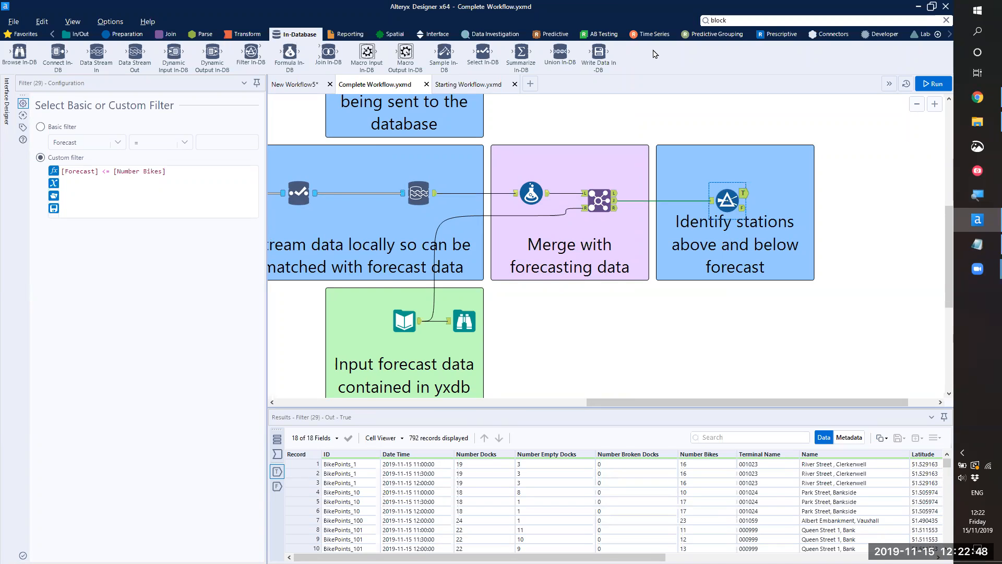
Step: In Starting Workflow.yxmd, add a Connect In-DB tool to the Read Transactional Bikepoint Table section using the AWS Connection.indbc file connection
left_click(481, 88)
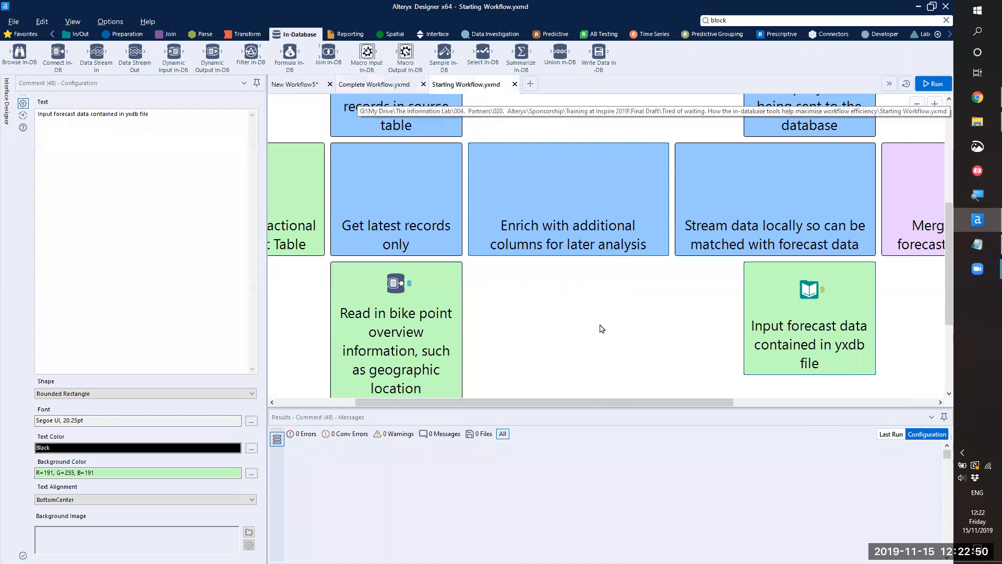
left_click_drag(616, 403, 538, 387)
scroll(576, 367, "down", 1)
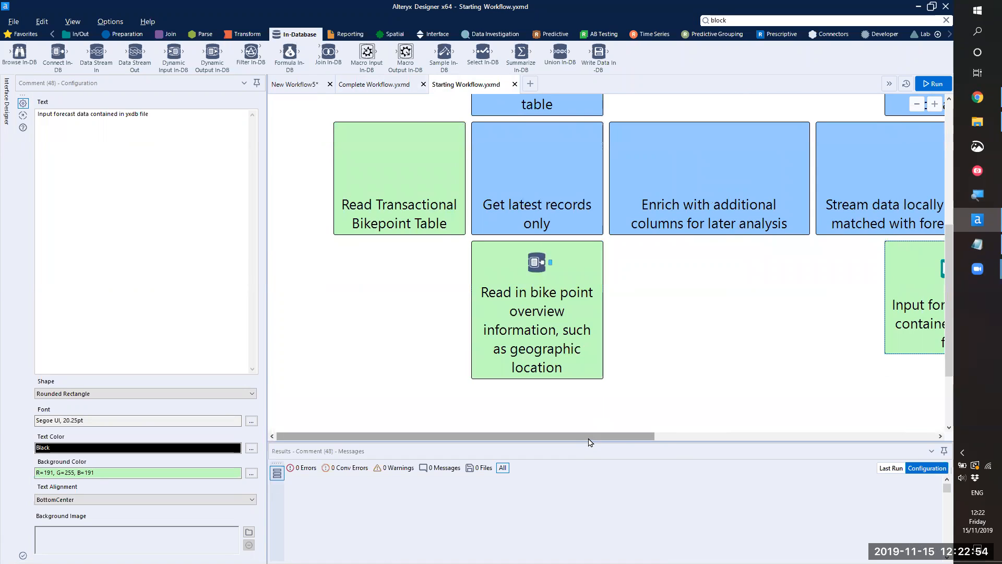
left_click_drag(588, 436, 681, 437)
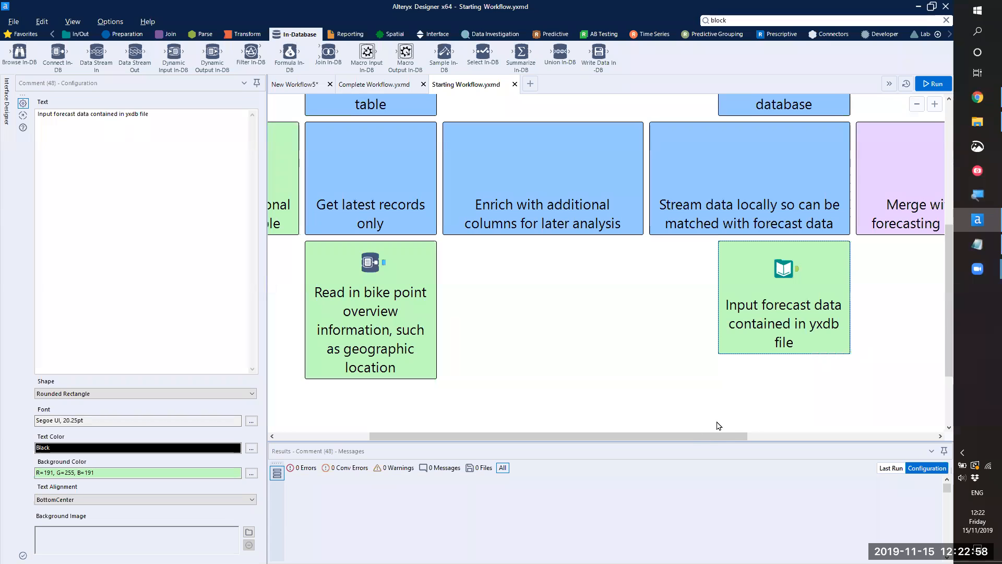
left_click_drag(700, 436, 612, 436)
scroll(425, 279, "up", 2)
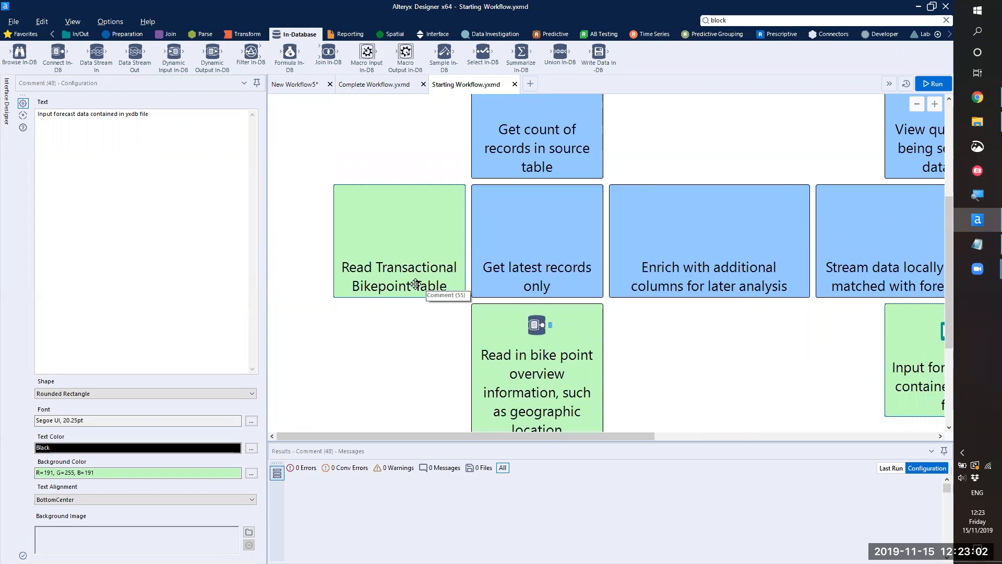
left_click_drag(57, 54, 402, 227)
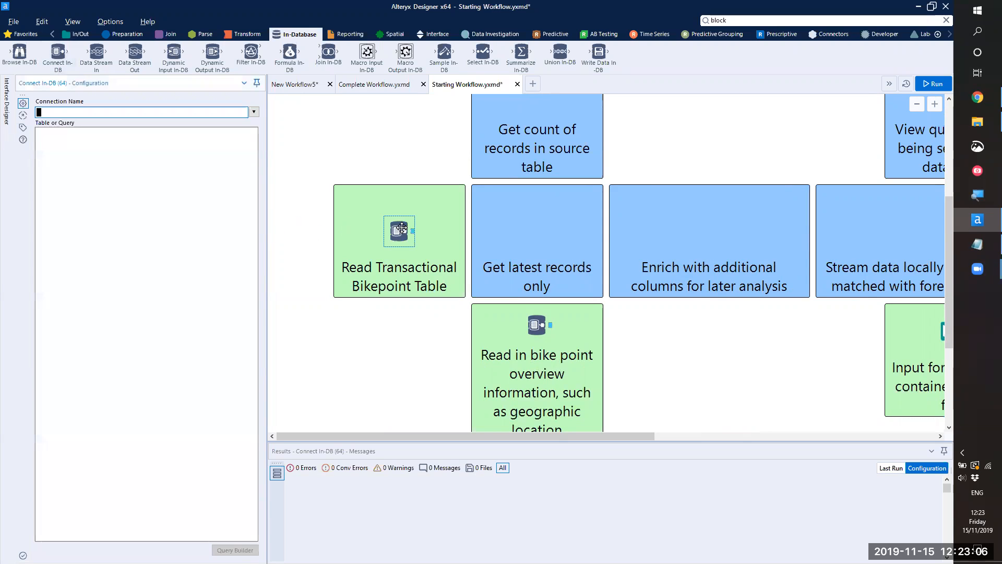
left_click(254, 113)
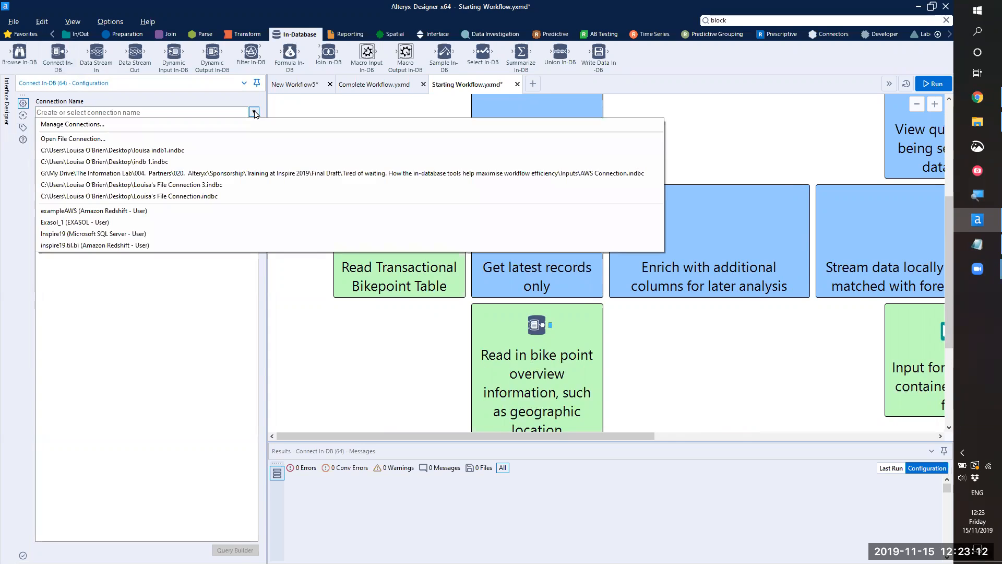
left_click(415, 178)
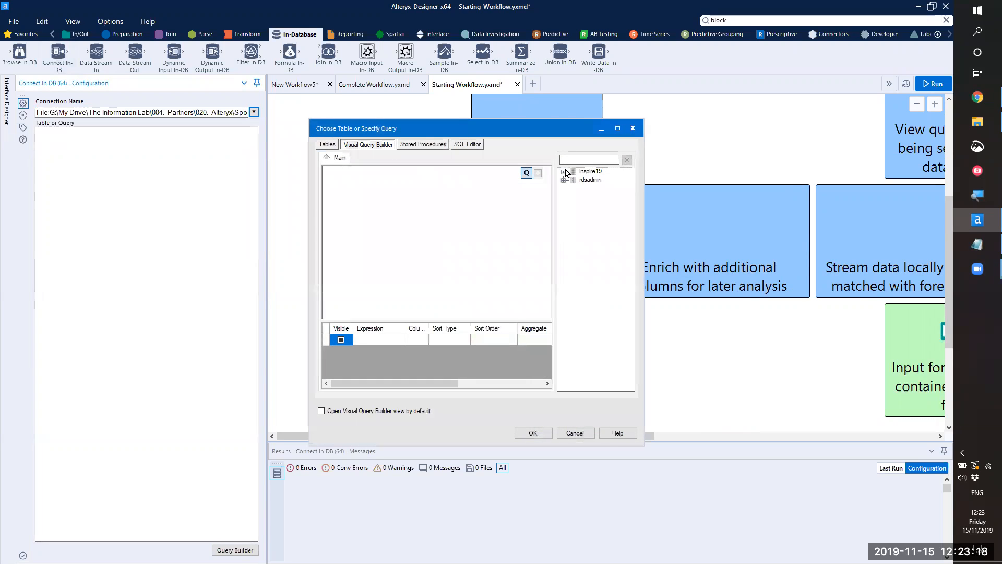
Step: Build the tool's query by selecting all columns of the HistoricalBikePoint table in the dbo schema of inspire19
left_click(563, 171)
left_click_drag(555, 174, 493, 175)
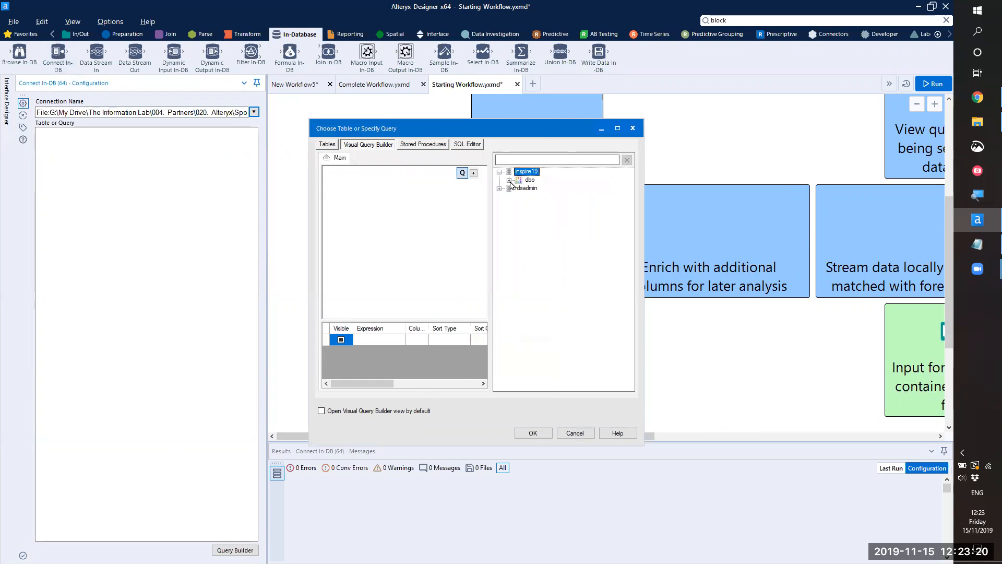
left_click(509, 180)
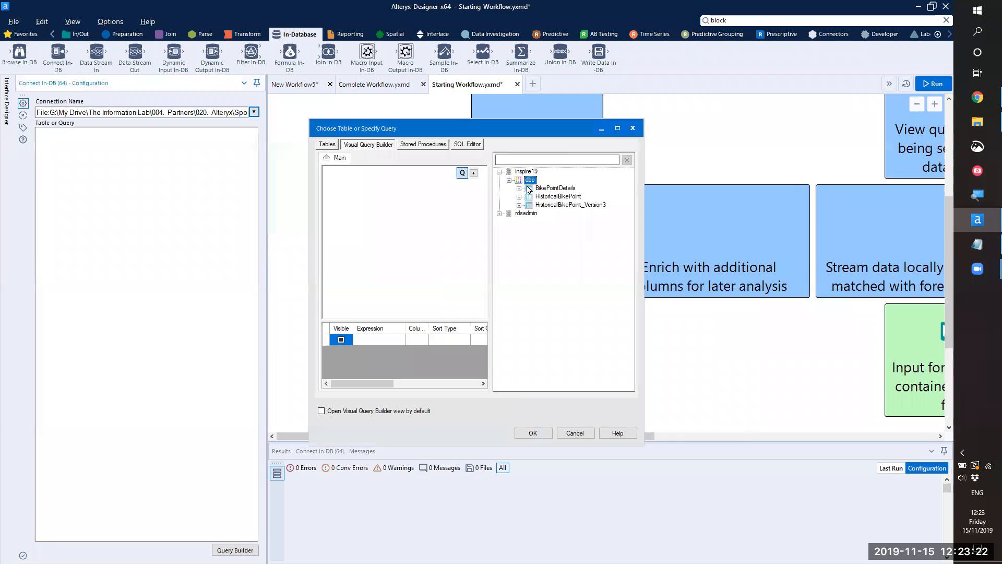
left_click(559, 197)
double_click(560, 199)
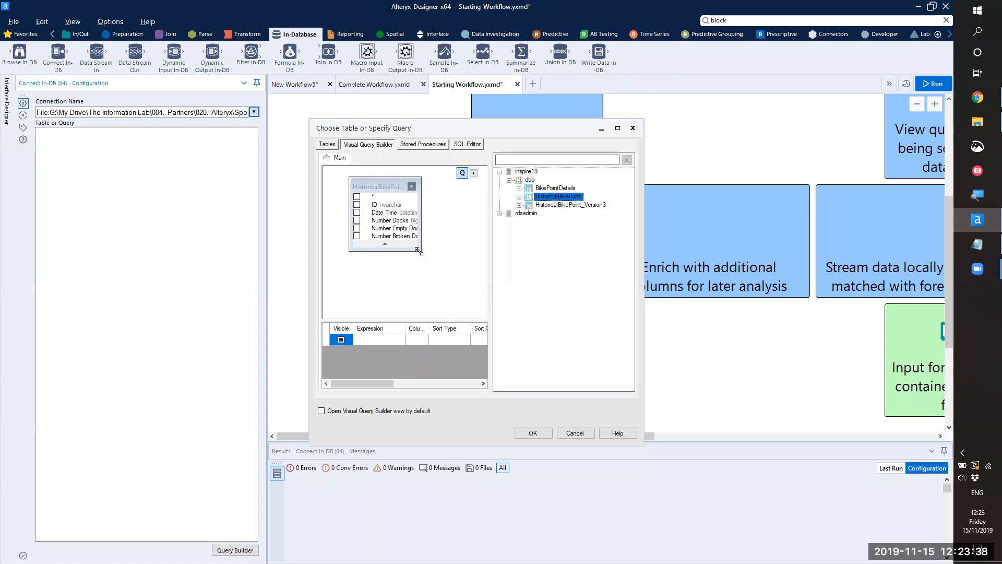
left_click_drag(418, 251, 475, 279)
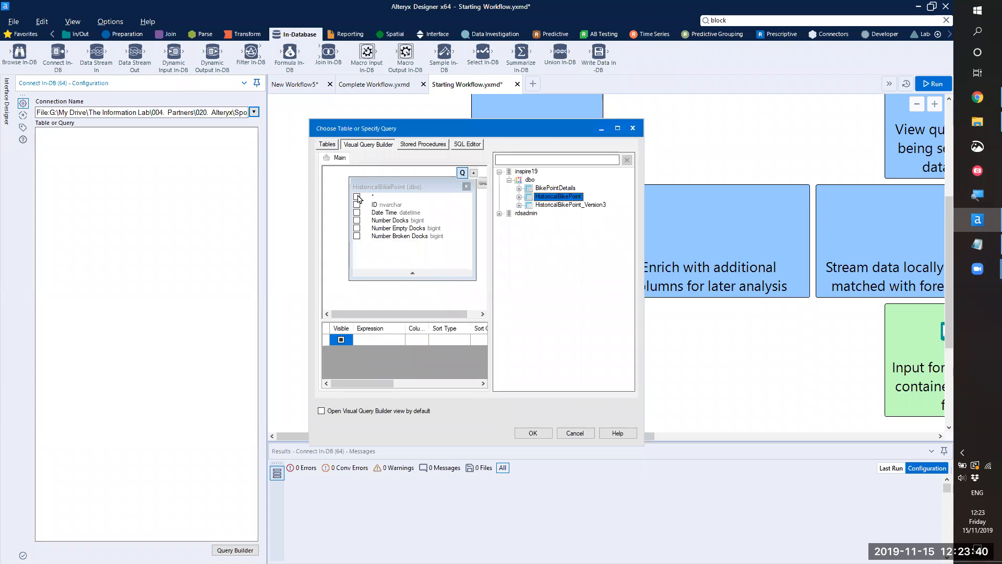
left_click(357, 198)
left_click(357, 198)
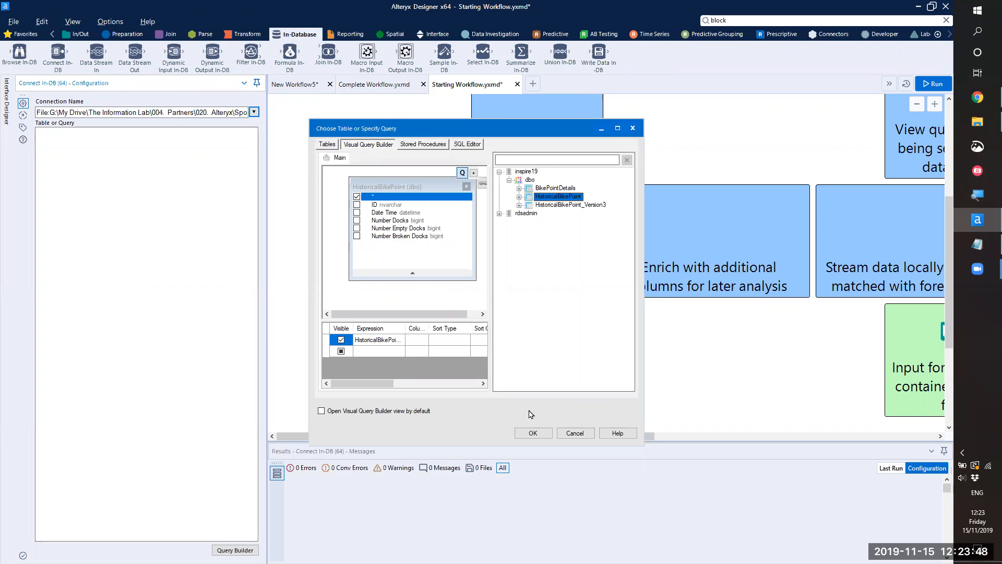
left_click(541, 434)
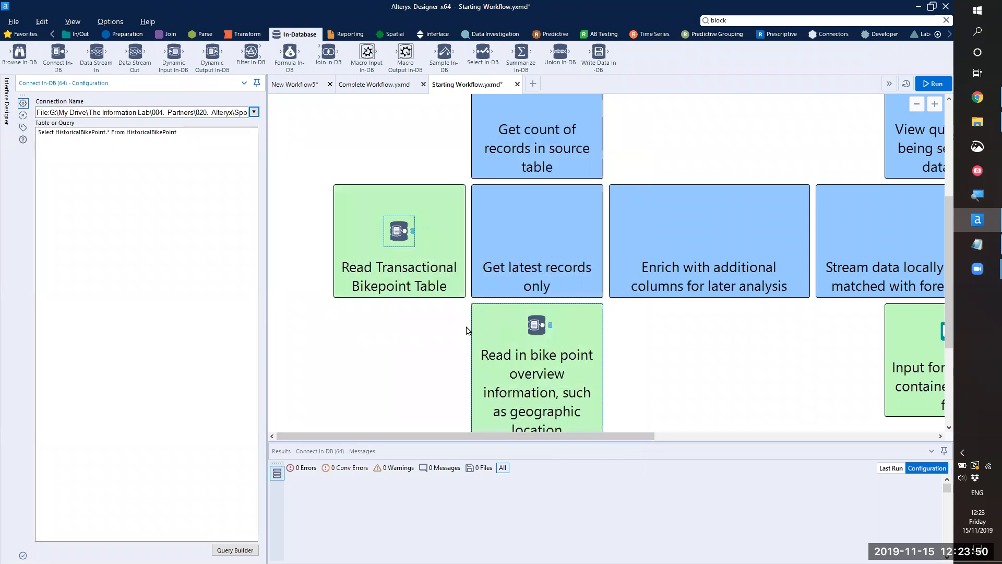
Step: Run the workflow and check the Connect In-DB tool for output
left_click(932, 84)
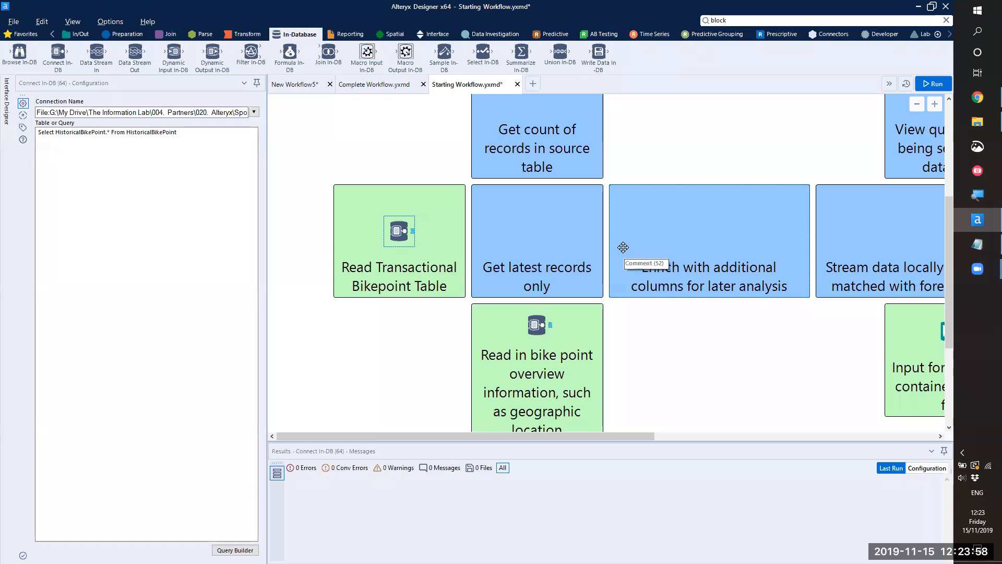
left_click(653, 379)
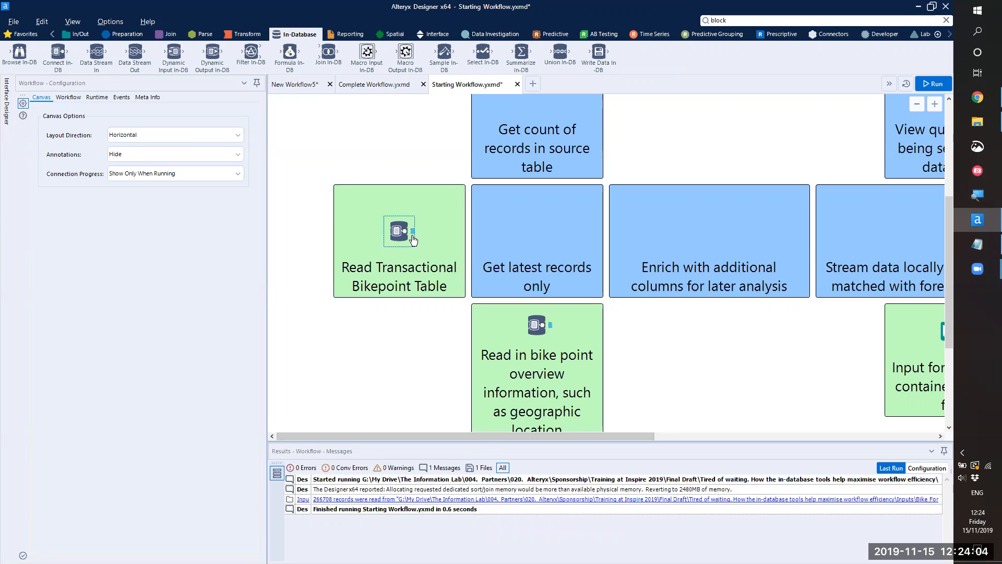
left_click(413, 240)
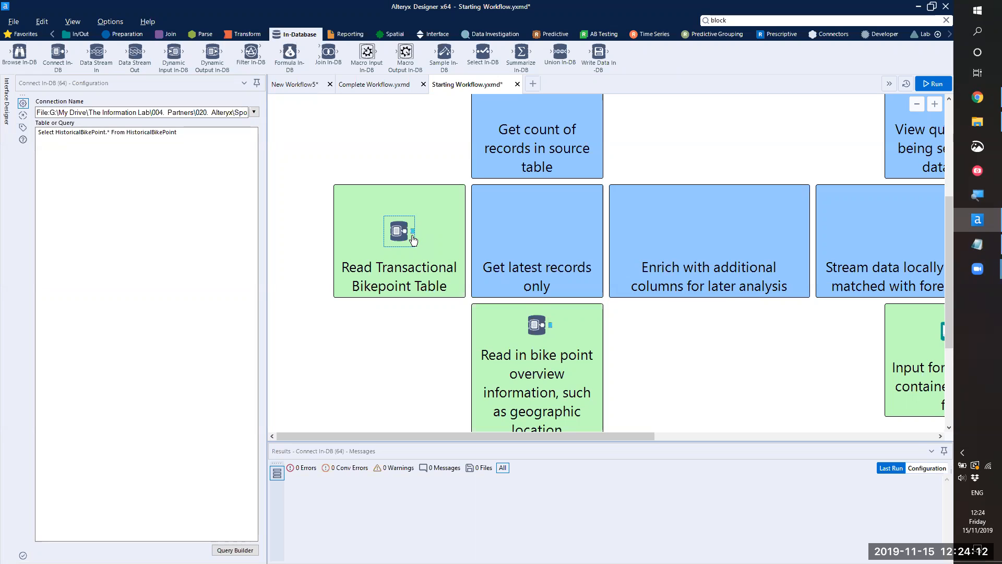
Step: Add a Browse In-DB tool after the transactional table's Connect In-DB tool and run the workflow
right_click(400, 227)
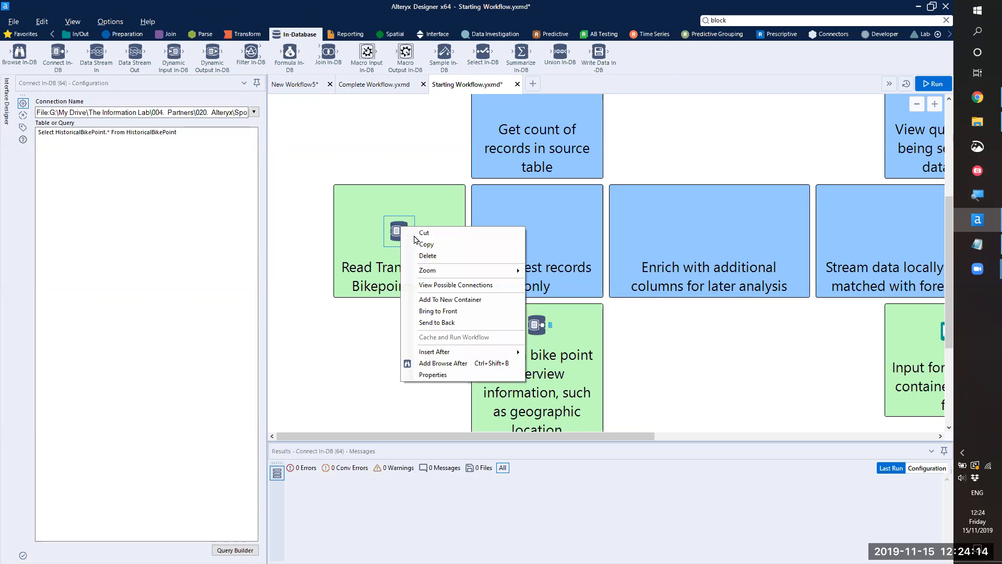
left_click(444, 363)
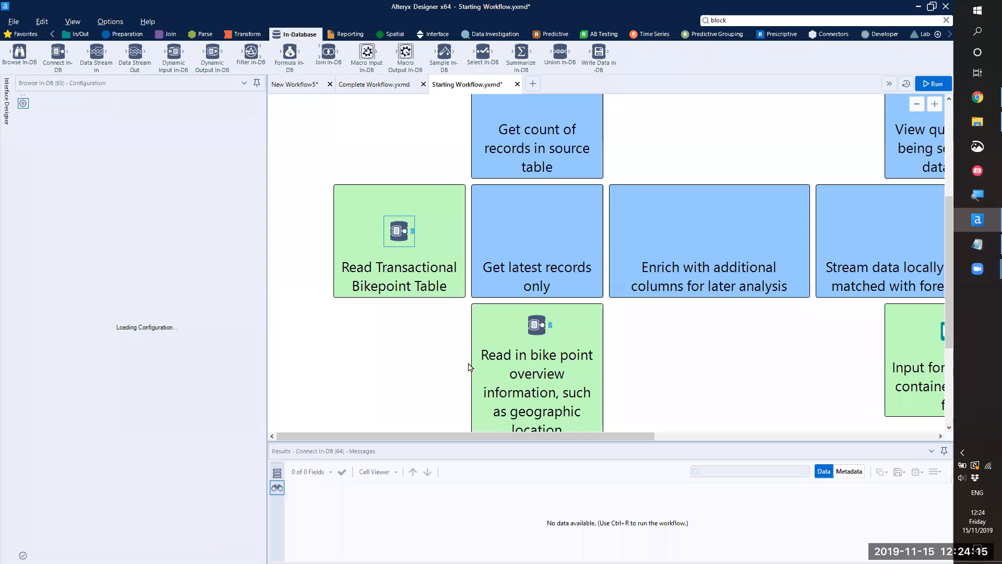
left_click(933, 84)
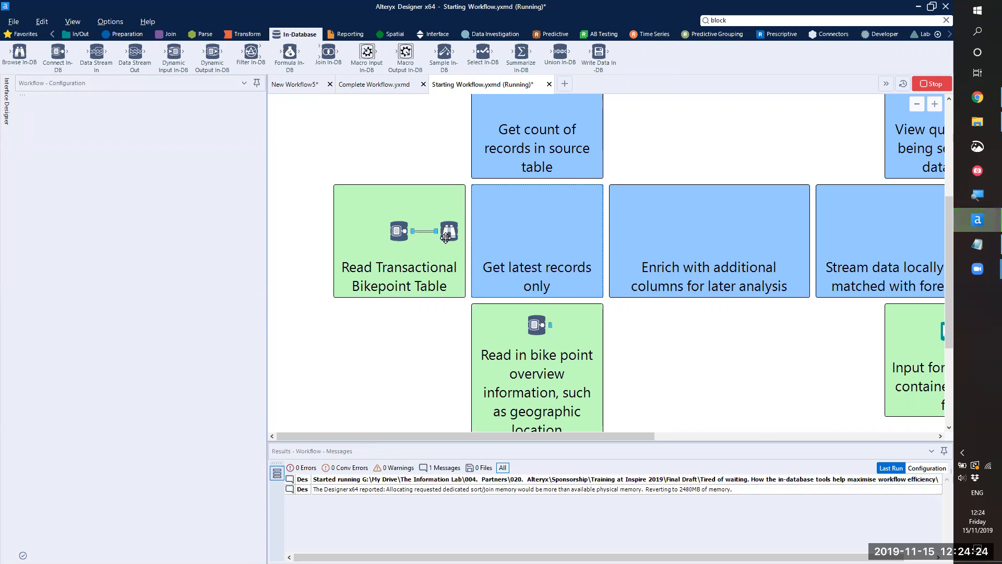
Step: Examine the records in the Browse In-DB output of the transactional bikepoint table
left_click_drag(550, 434, 658, 447)
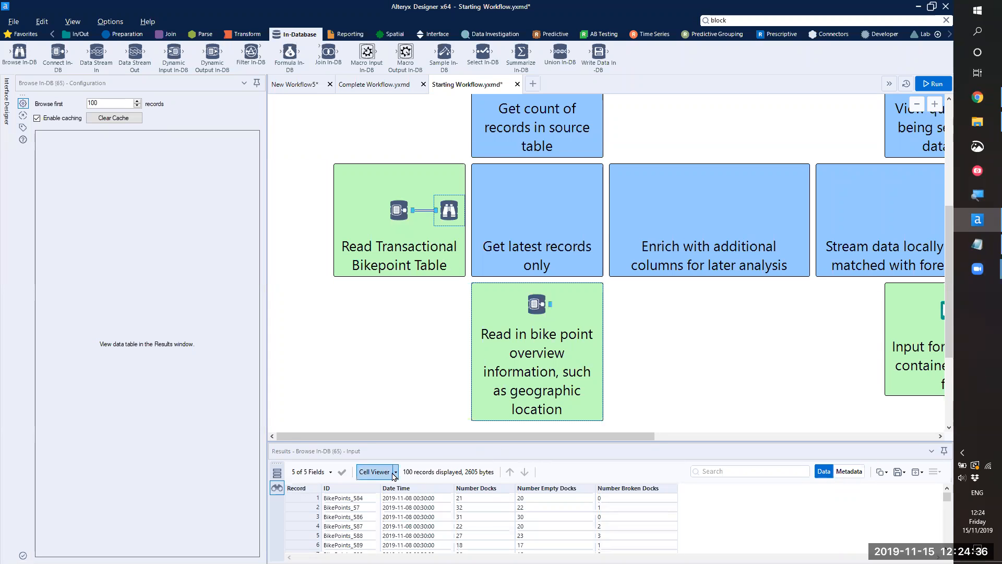
scroll(504, 526, "down", 14)
scroll(504, 526, "down", 11)
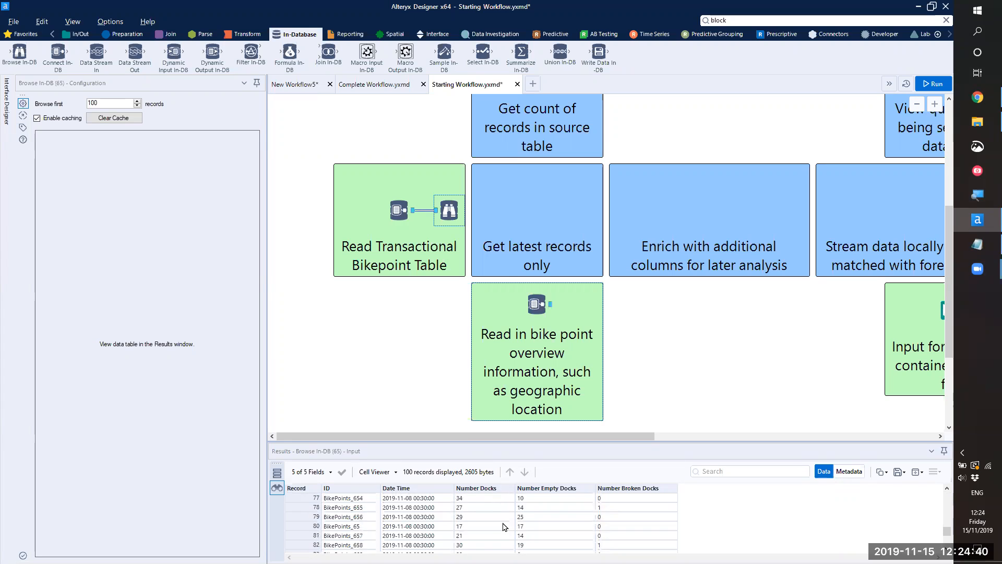
scroll(503, 526, "up", 20)
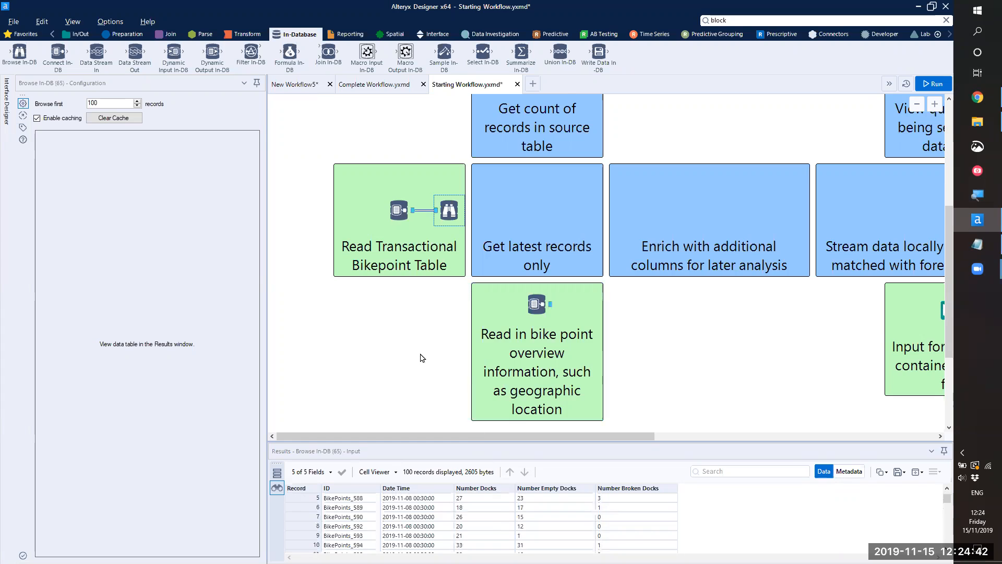
Step: Add a Summarize In-DB tool to the record count section, connect the transactional table to it and count the ID field
scroll(418, 344, "up", 2)
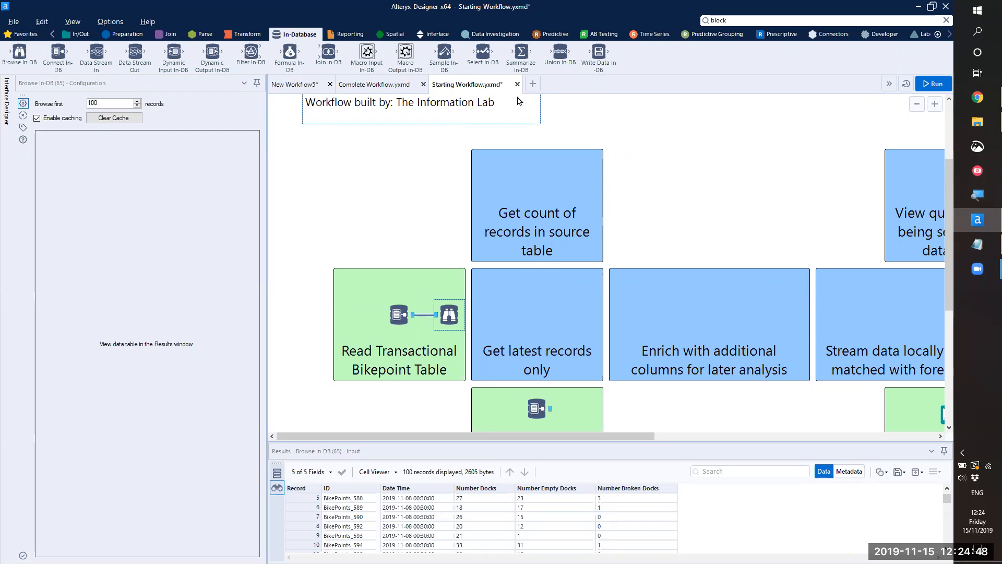
left_click_drag(523, 59, 515, 184)
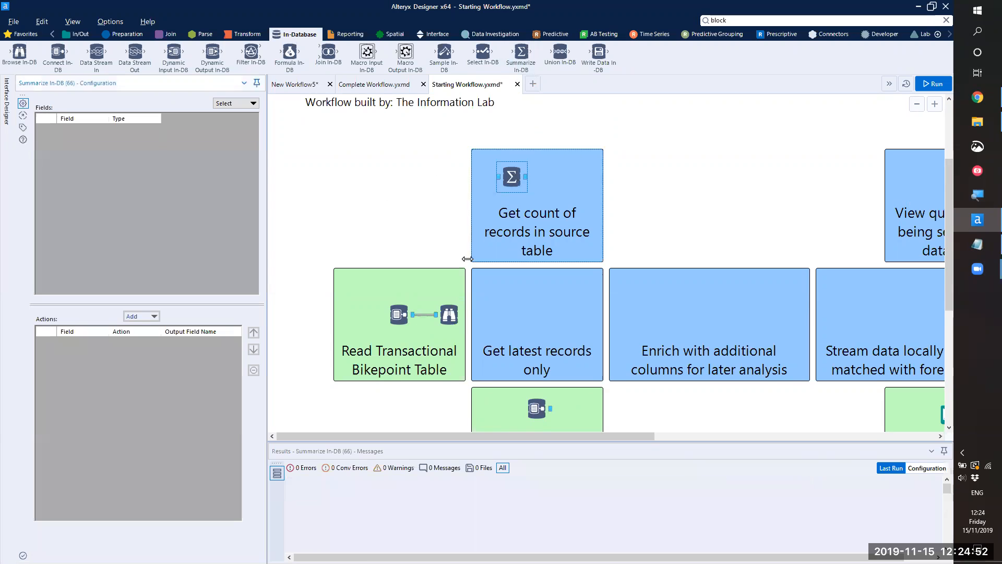
left_click_drag(412, 314, 510, 177)
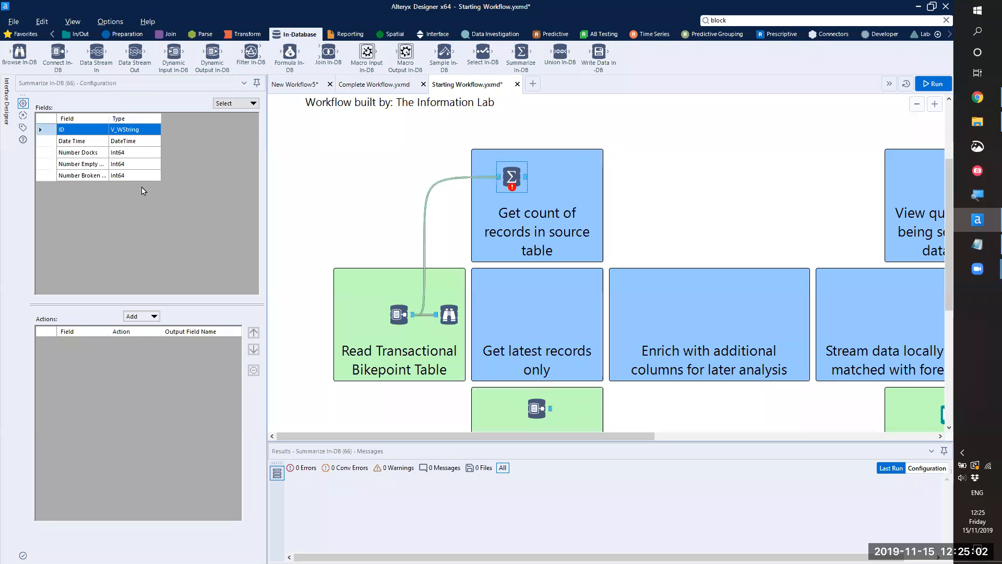
left_click(146, 315)
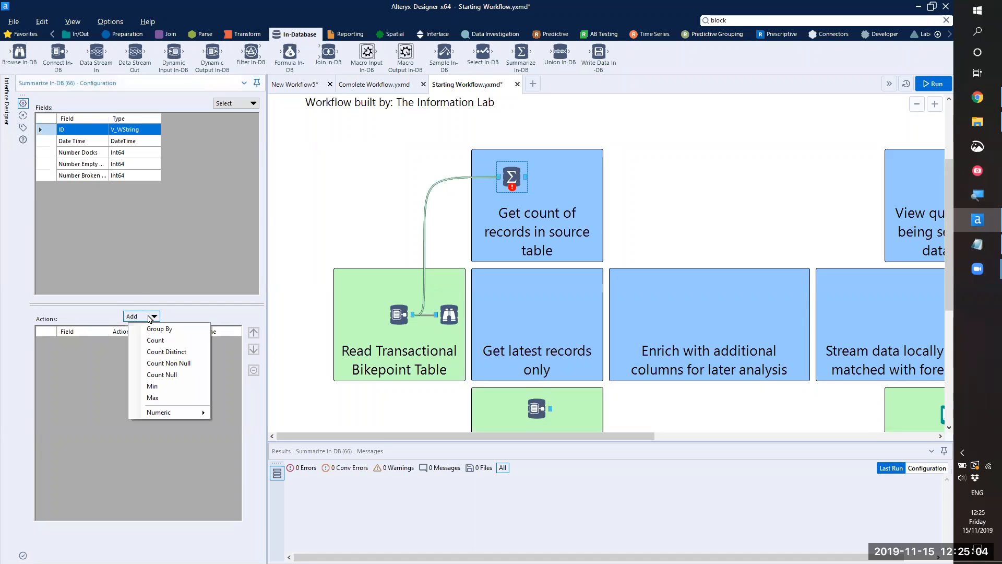
left_click(162, 341)
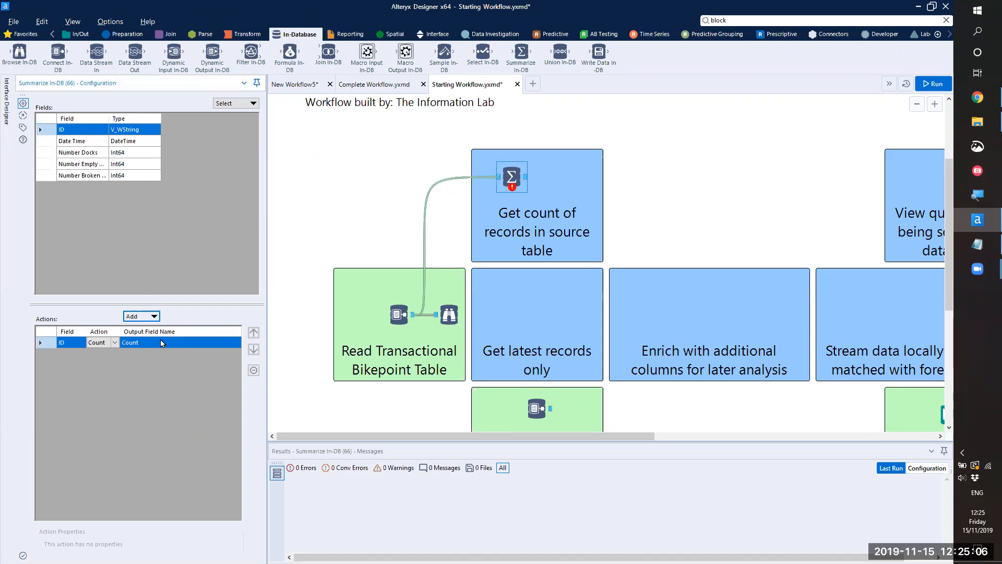
Step: Add a Browse In-DB tool after the Summarize In-DB tool in the record count section and run the workflow
left_click(516, 175)
right_click(517, 174)
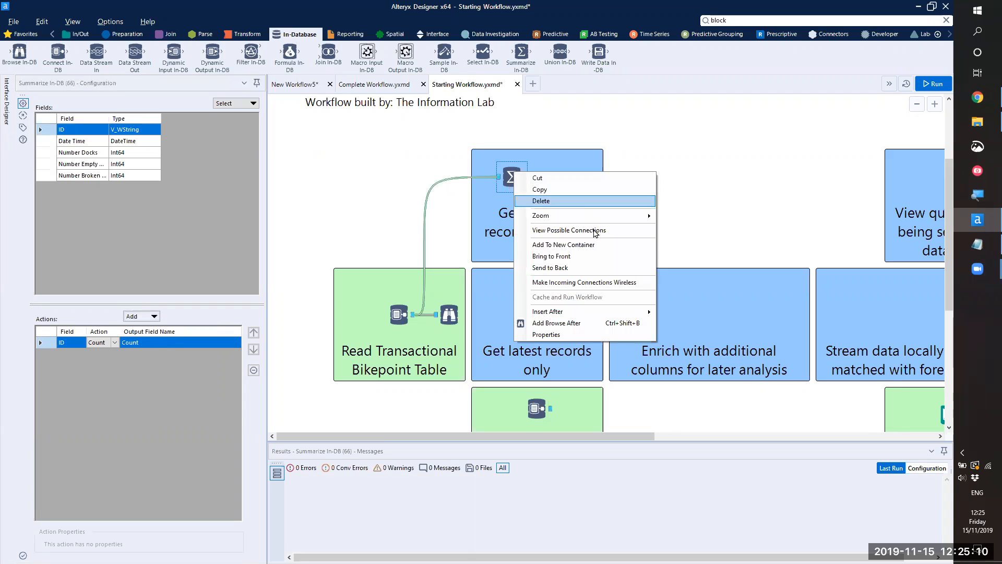
left_click(599, 324)
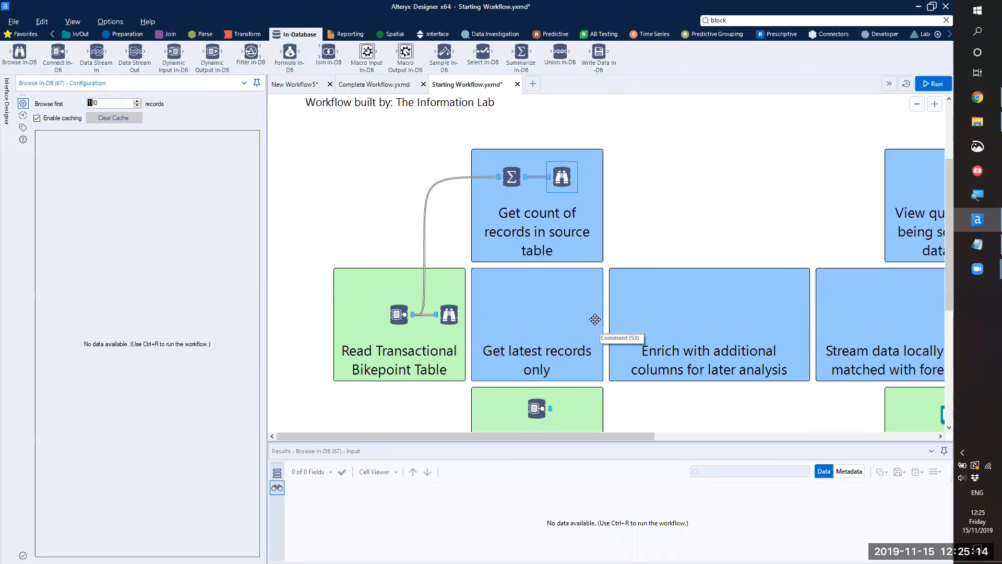
left_click(938, 87)
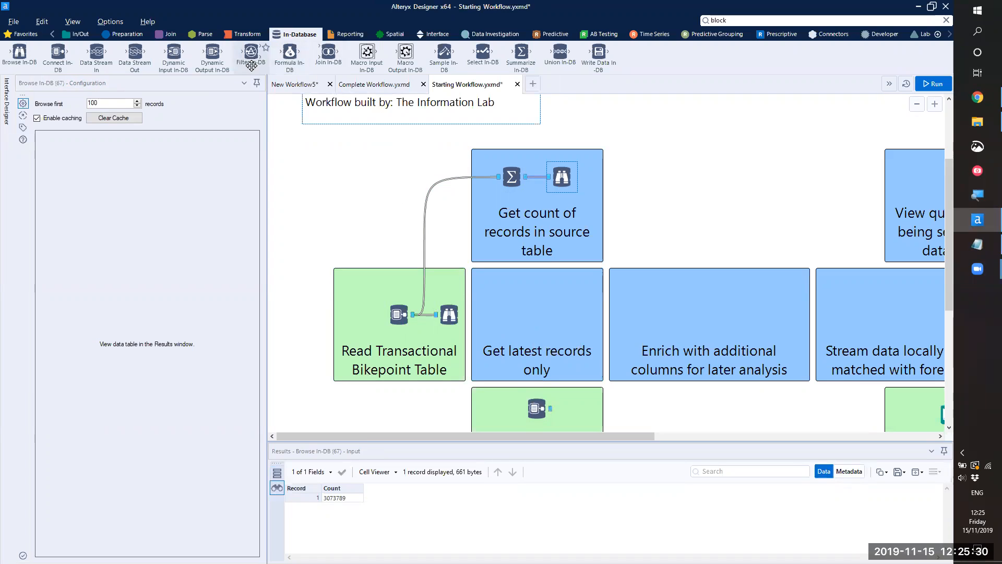
Step: Add a Filter In-DB tool to the latest records section and connect the transactional table's Connect In-DB tool to it
left_click_drag(251, 65, 519, 315)
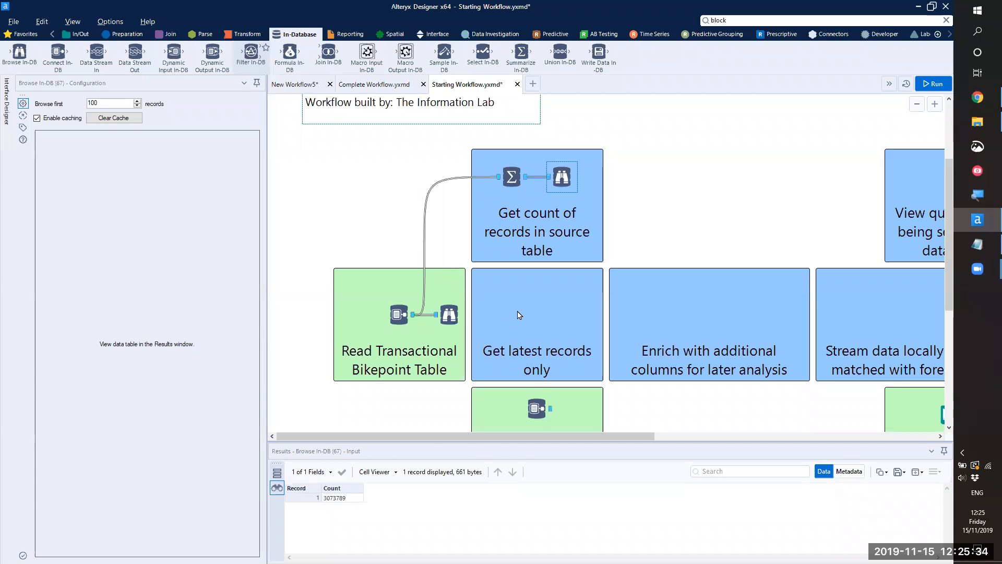
left_click_drag(416, 318, 504, 308)
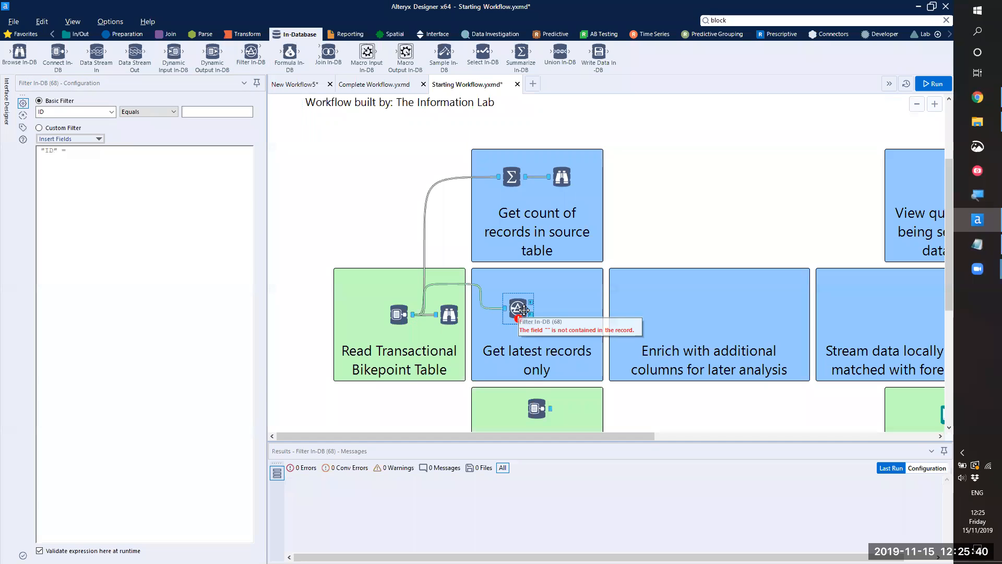
left_click_drag(516, 306, 521, 312)
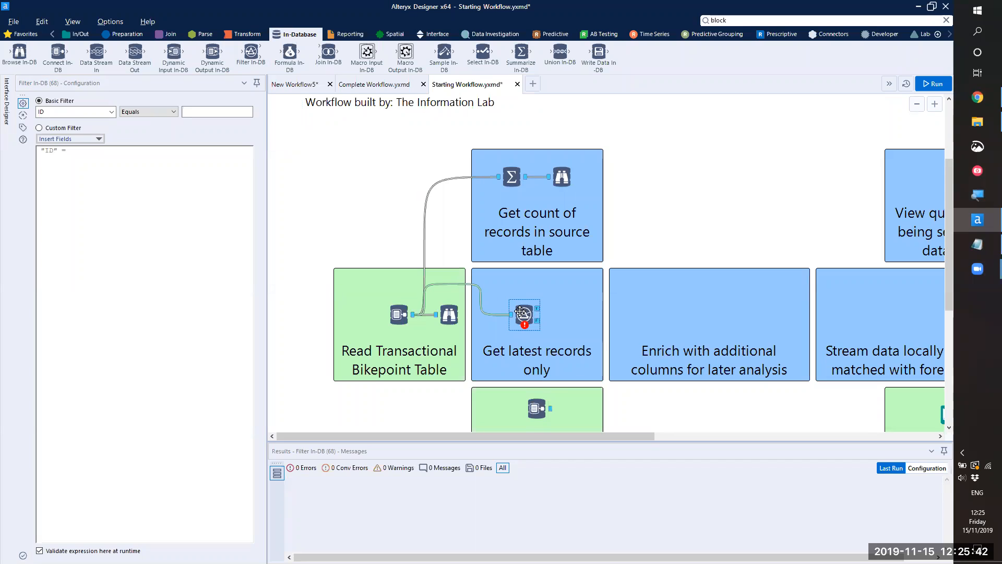
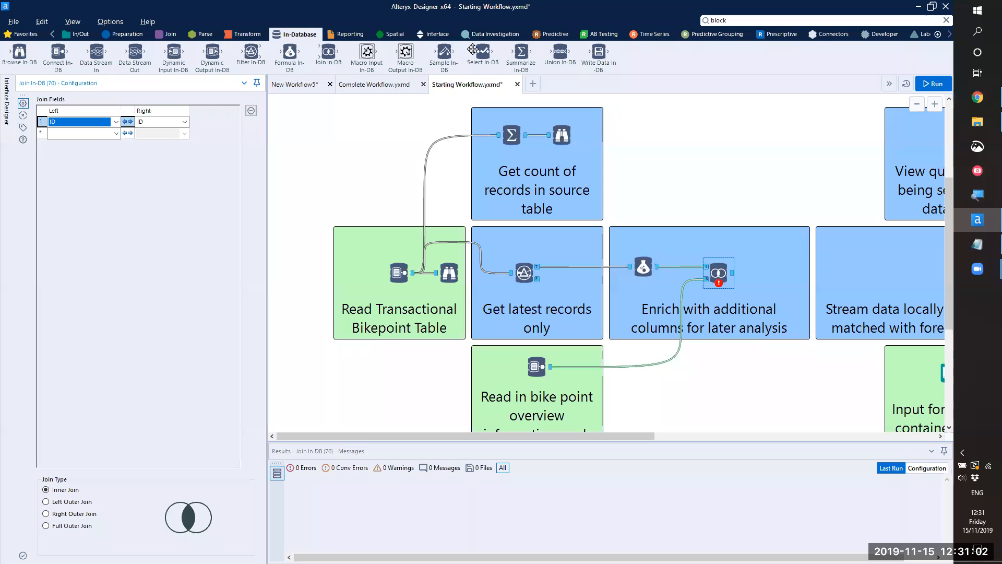
Step: Add a Select In-DB tool after the Join In-DB tool and deselect the R_ID field
left_click_drag(476, 56, 782, 271)
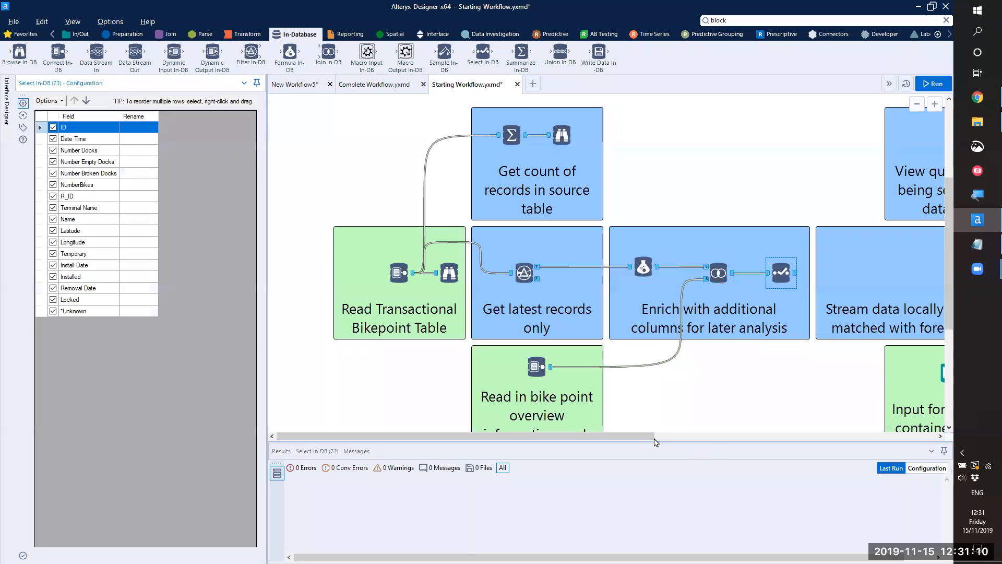
left_click_drag(608, 430, 771, 435)
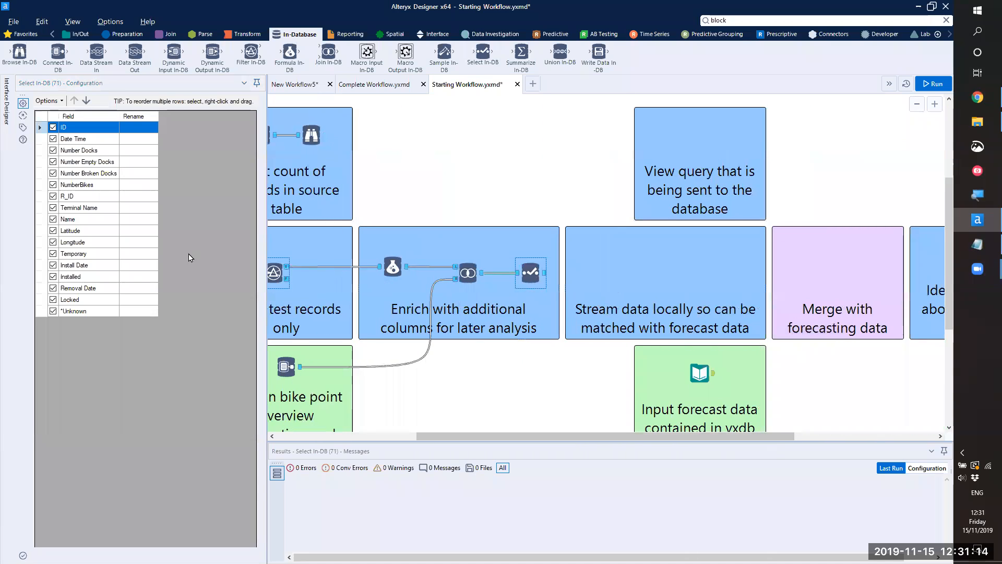
left_click(52, 196)
left_click(584, 302)
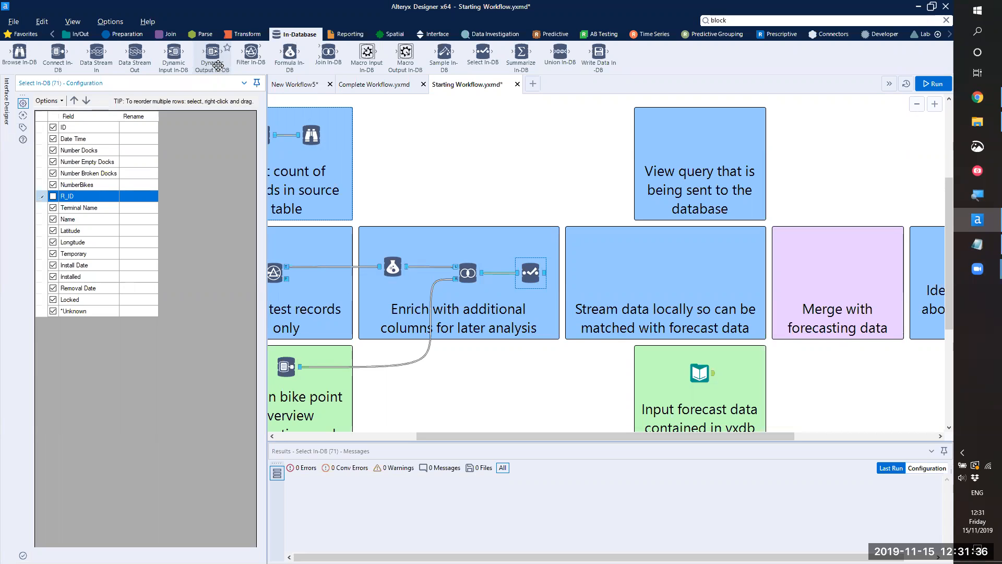
Step: Add a Dynamic Output In-DB tool to the query viewing section, outputting only the Query field, and connect the Select In-DB tool to it
left_click_drag(215, 63, 658, 141)
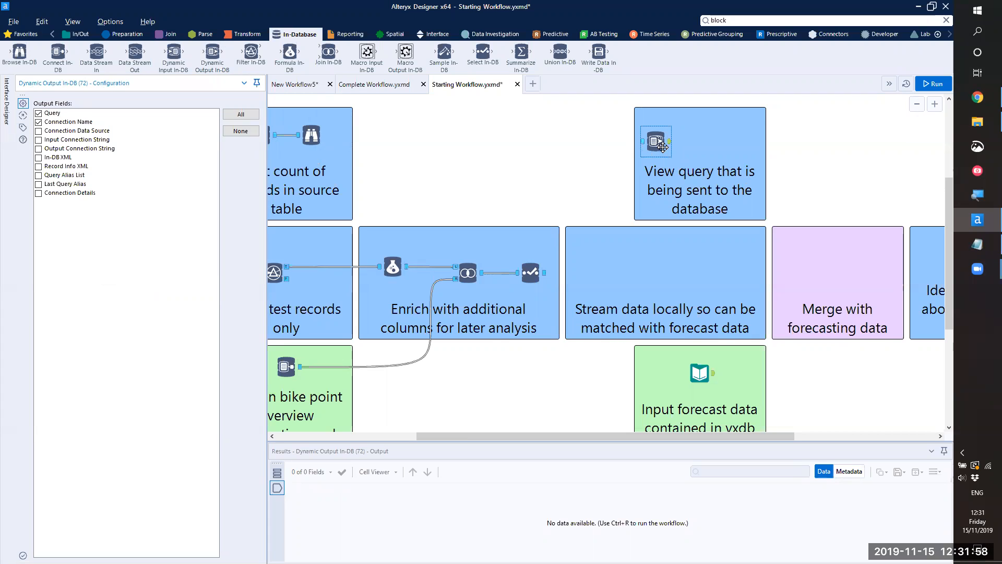
left_click(38, 122)
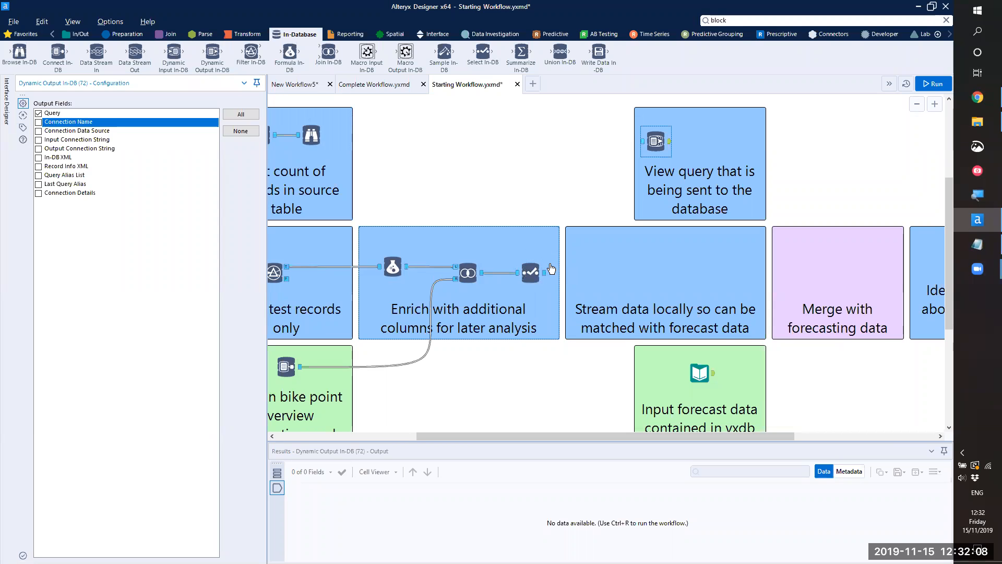
left_click_drag(545, 272, 654, 145)
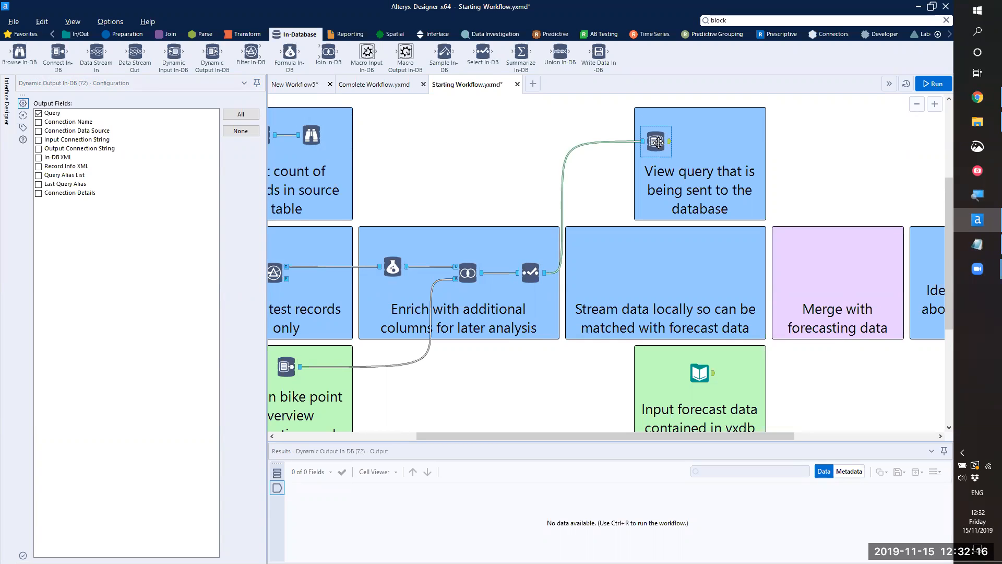
Step: Add a Browse tool after the Dynamic Output In-DB tool and run the workflow
key("ctrl+shift+b")
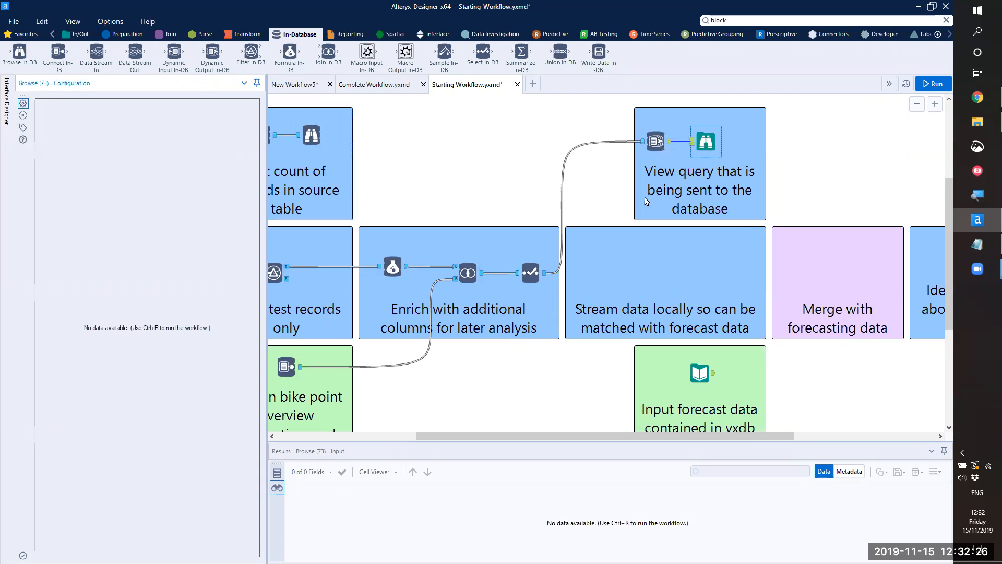
left_click(933, 84)
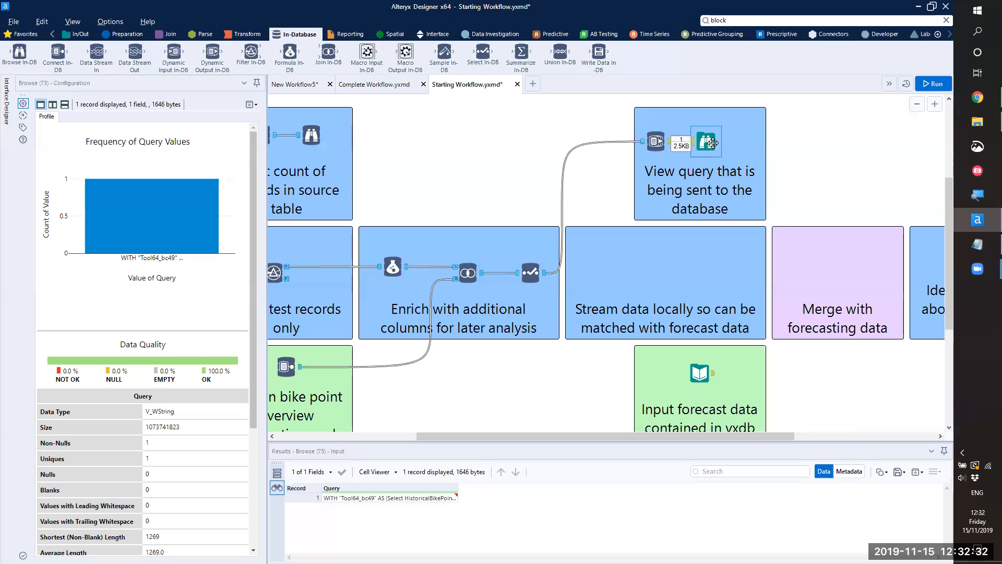
Step: Examine the full SQL text in the Query cell, enlarging the results area and magnifying the screen to read it
left_click(392, 498)
left_click_drag(535, 442, 536, 302)
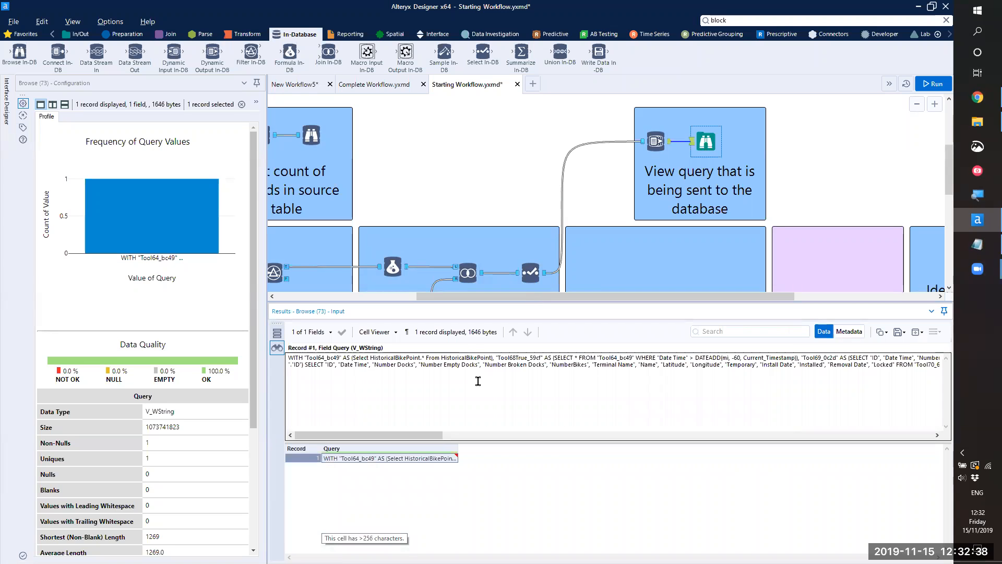
key("super+plus")
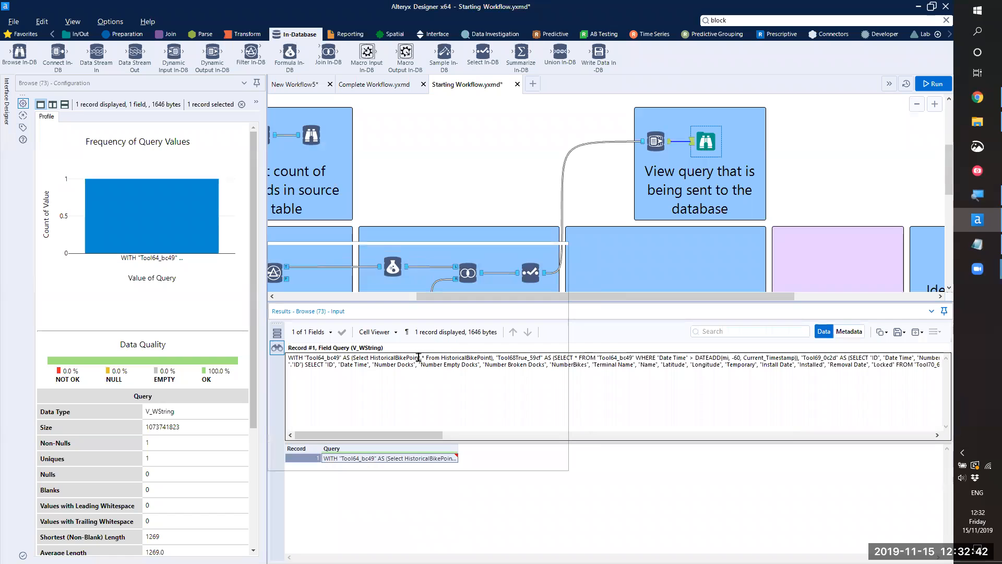
key("super+plus")
key("super")
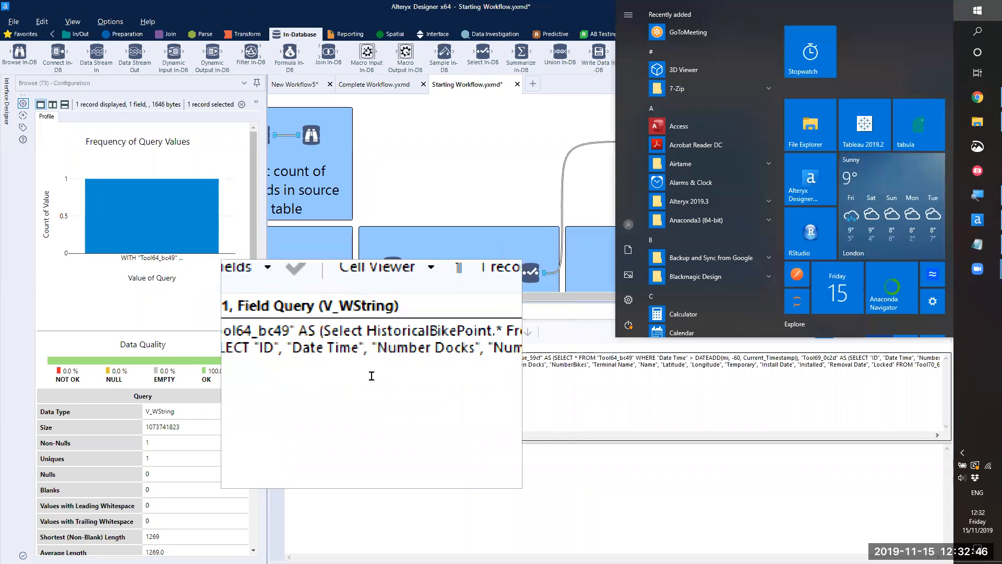
left_click_drag(373, 375, 370, 376)
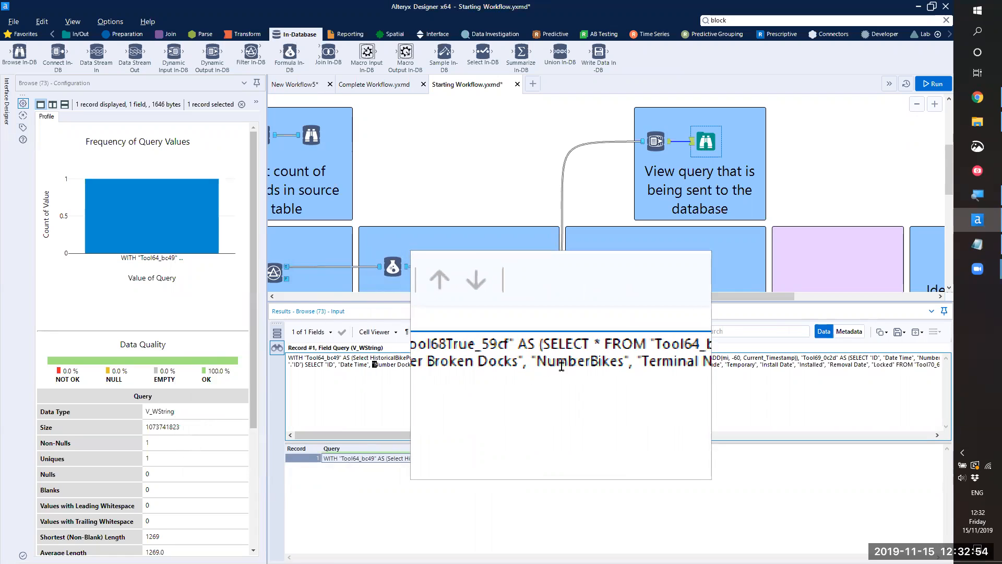
key("super+minus")
key("super+minus")
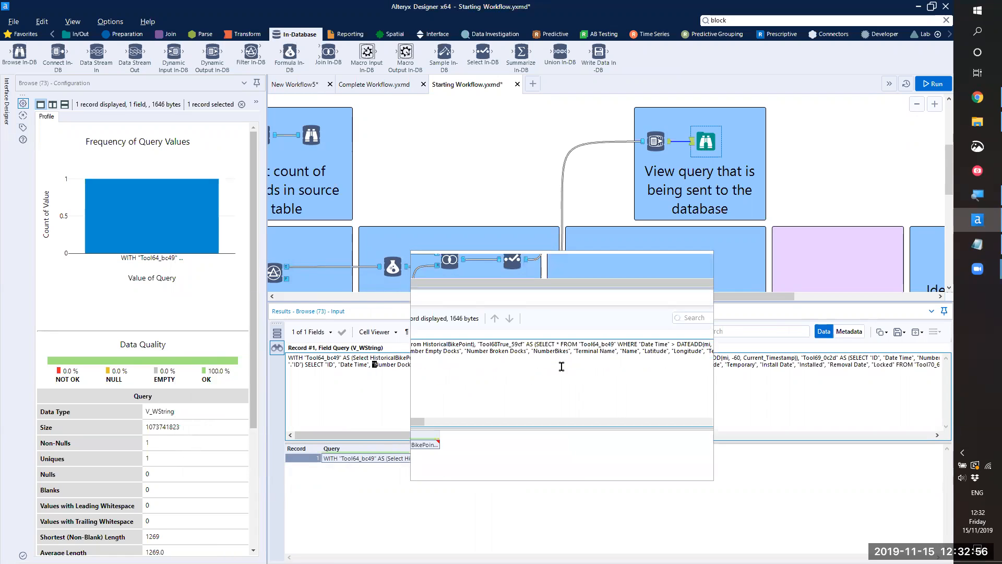
key("super+Escape")
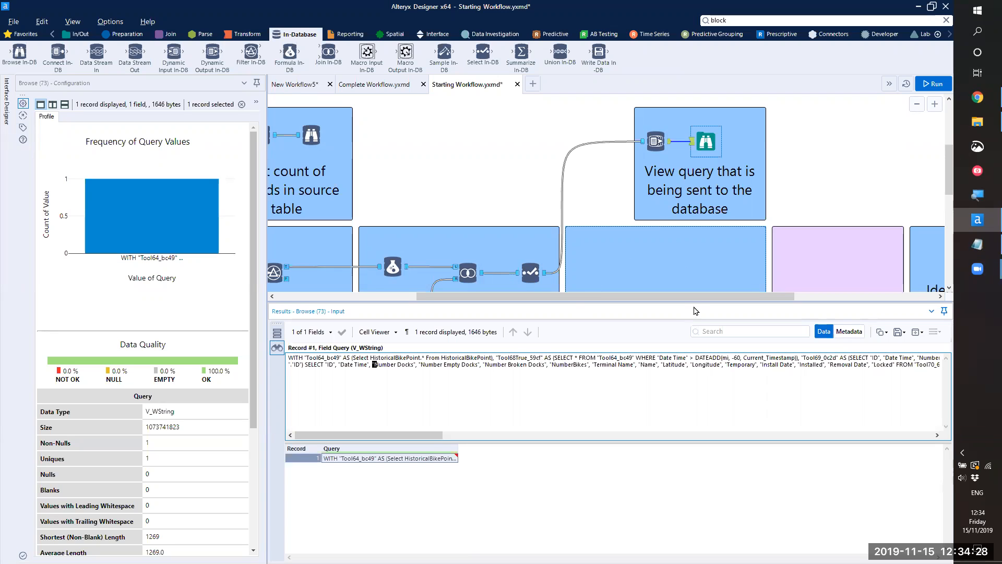
Step: Add a Data Stream Out tool to the local streaming section and connect the Select In-DB tool to it
scroll(690, 260, "down", 2)
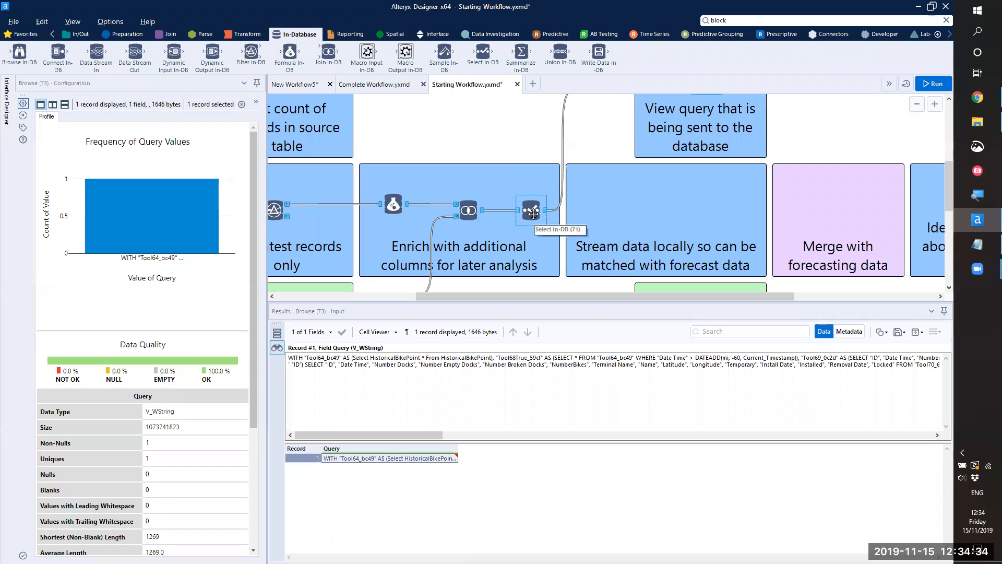
scroll(615, 214, "up", 1)
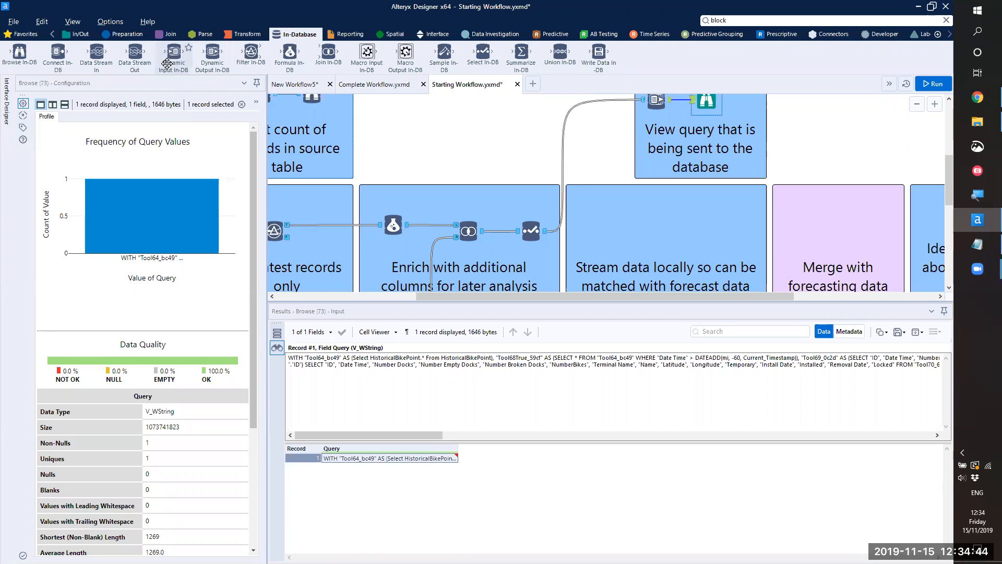
left_click_drag(135, 55, 679, 233)
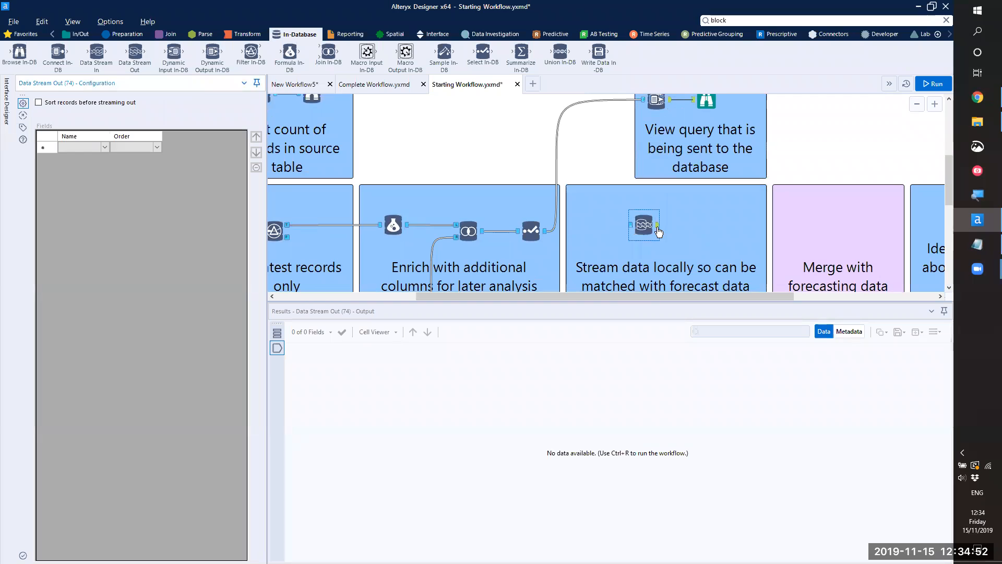
left_click_drag(657, 302, 662, 432)
mouse_move(545, 231)
left_mouse_down()
mouse_move(644, 235)
mouse_move(647, 227)
left_mouse_up()
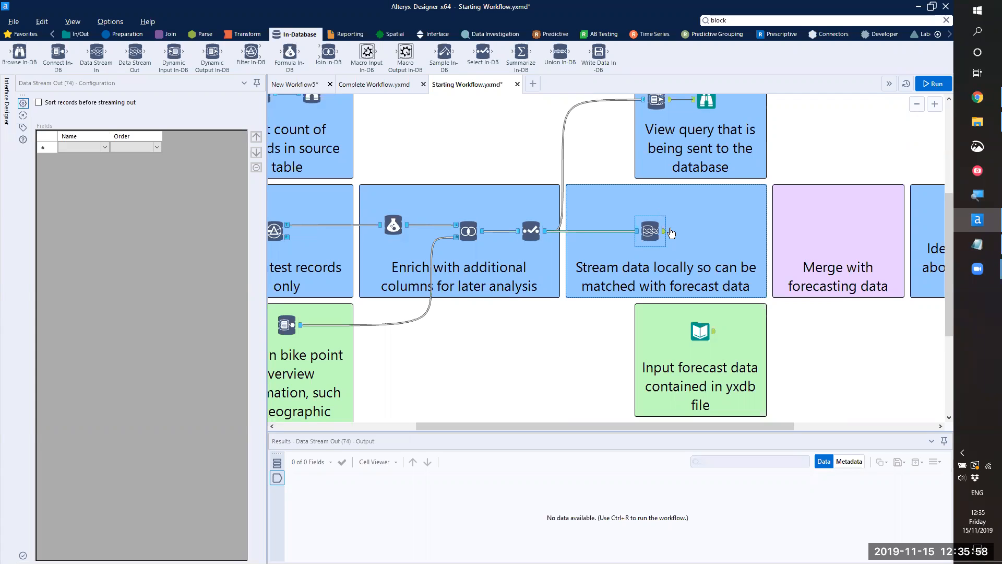
Step: Add a Formula tool after the Data Stream Out tool and consult the formulas in Cheat Sheet.txt in Notepad
left_click(127, 34)
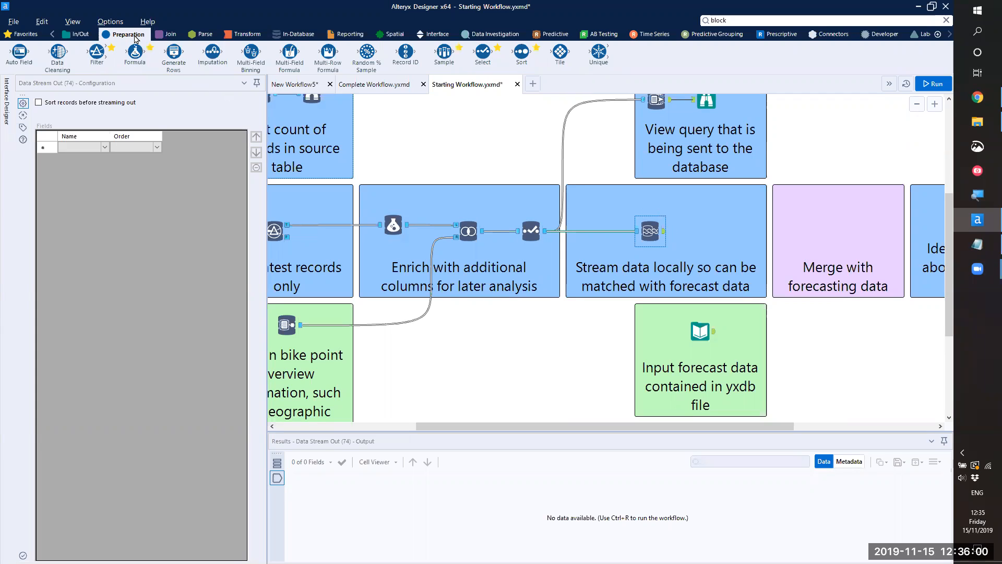
left_click_drag(134, 51, 705, 230)
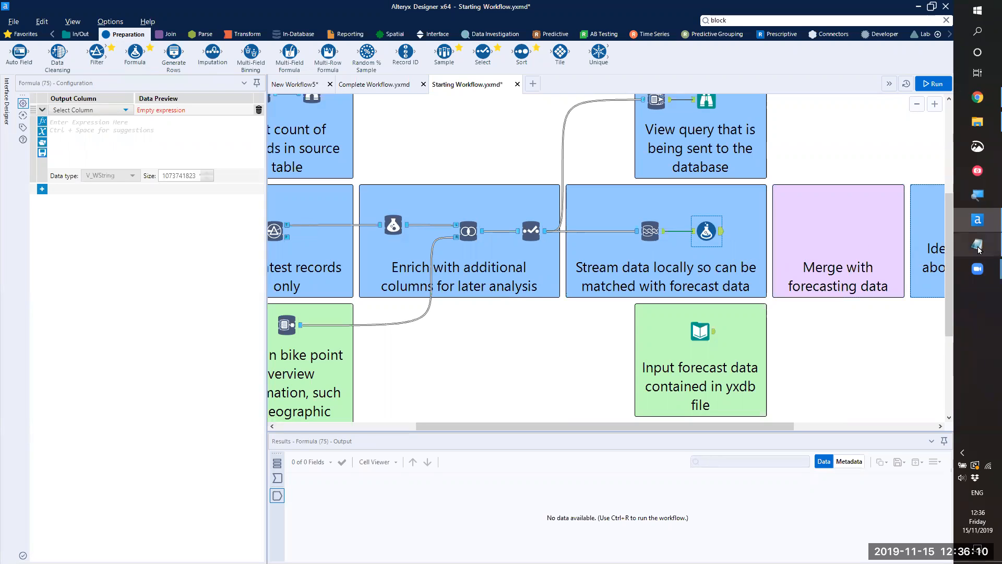
mouse_move(977, 244)
left_click(923, 249)
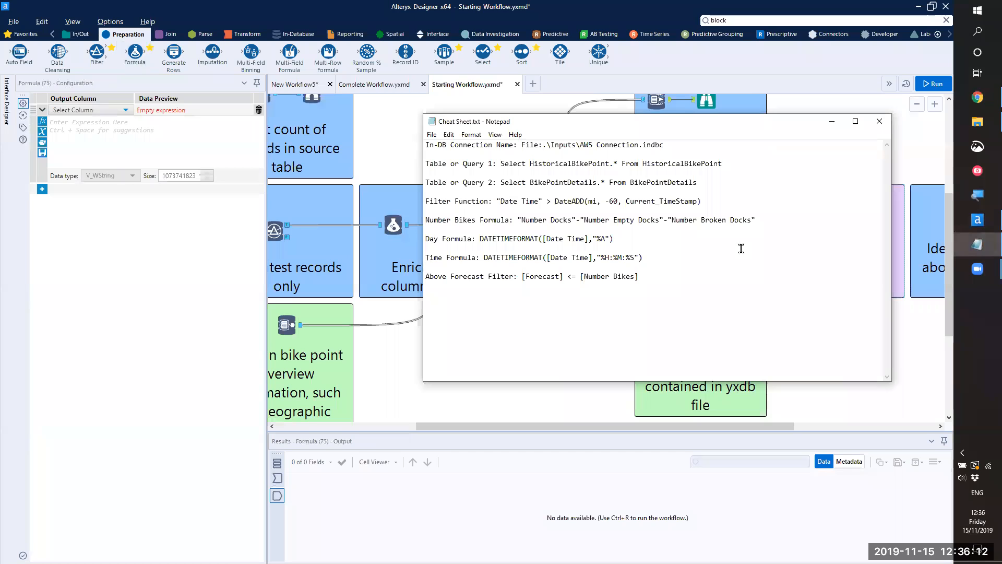
left_click(832, 121)
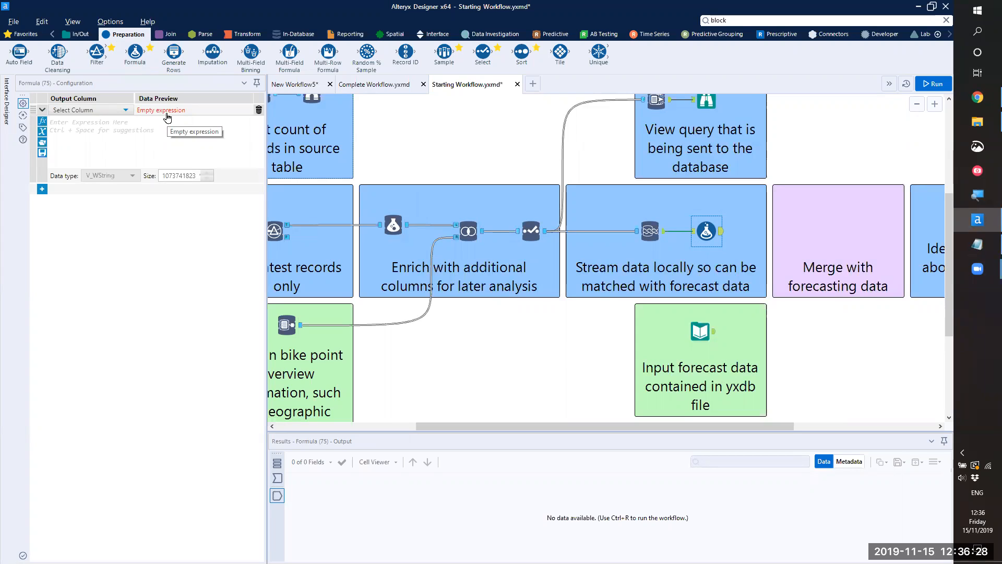
Step: Add a new output column named Day in the Formula tool
left_click(126, 110)
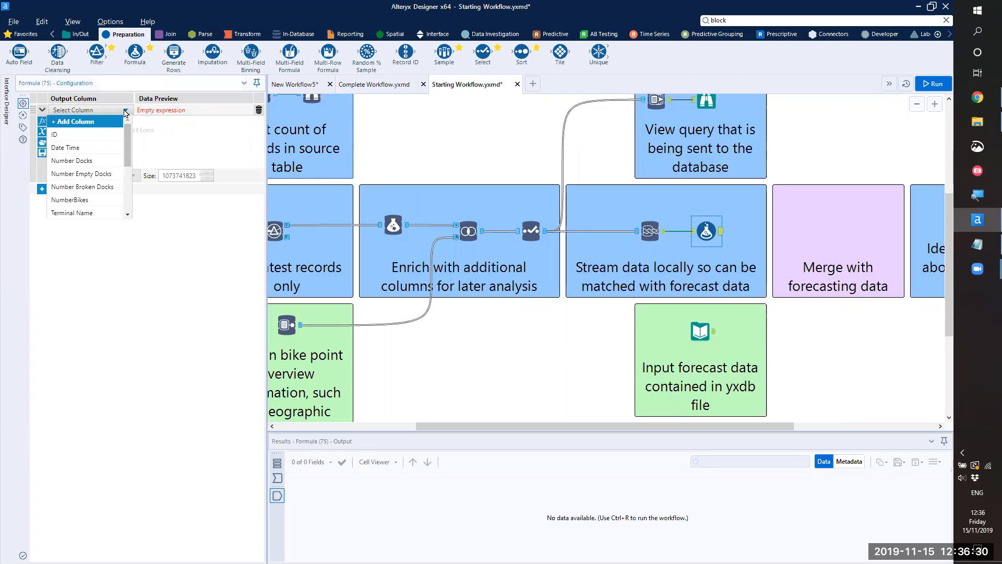
left_click(96, 122)
type("Dat")
left_click(98, 123)
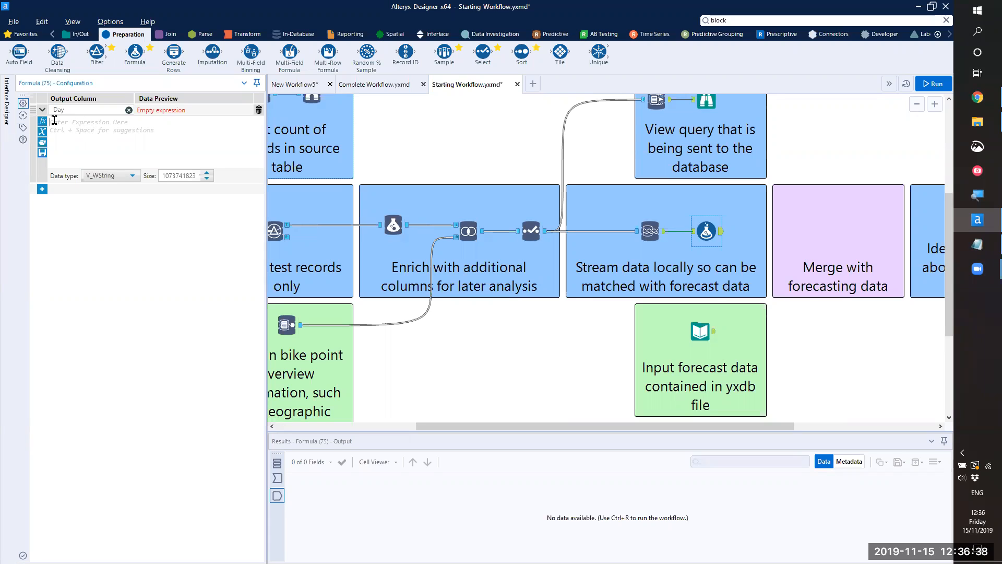
Step: Write the Day column's expression with the datetimeformat function, using the [Date Time] field and the format string 'A%'
type("[")
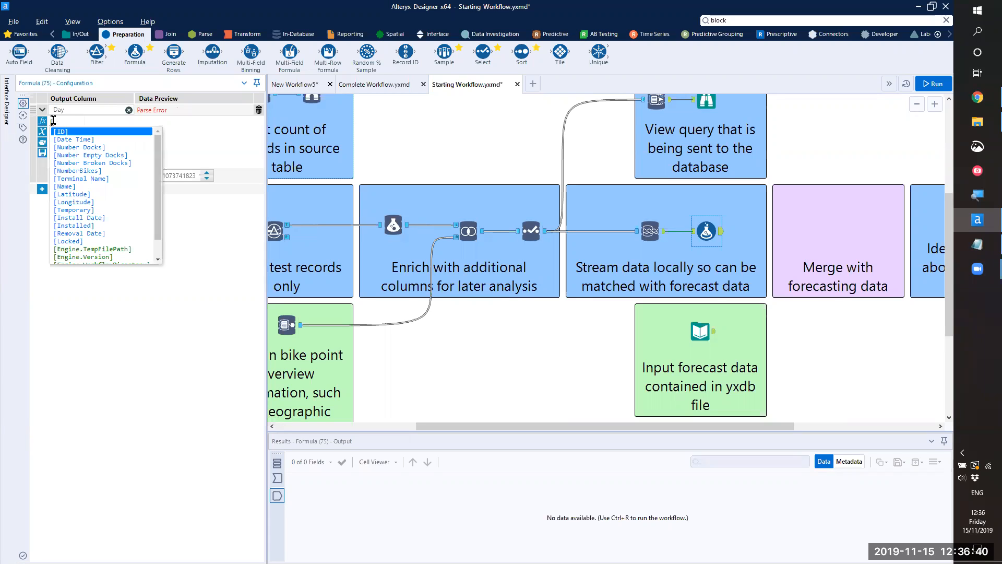
key("Down")
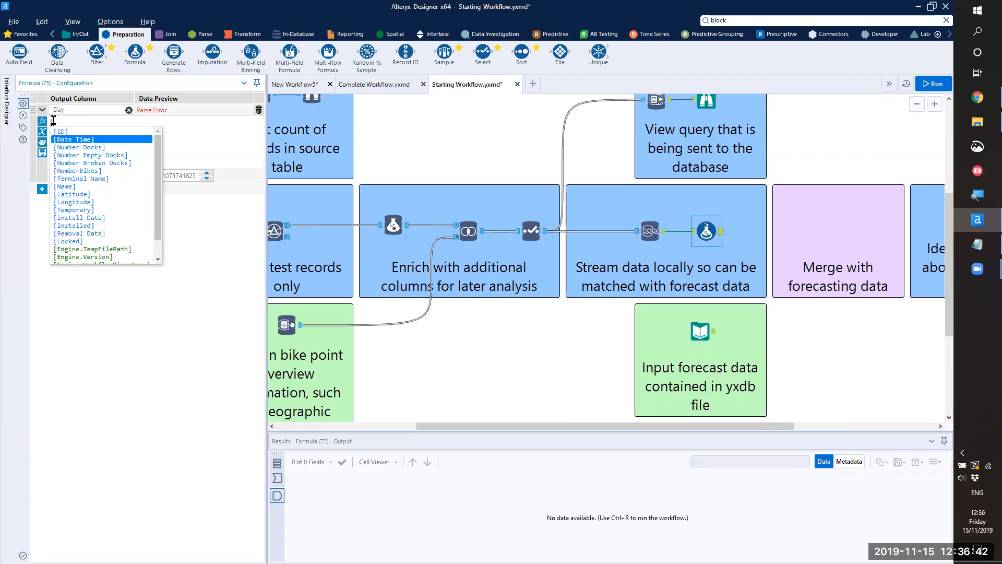
key("Return")
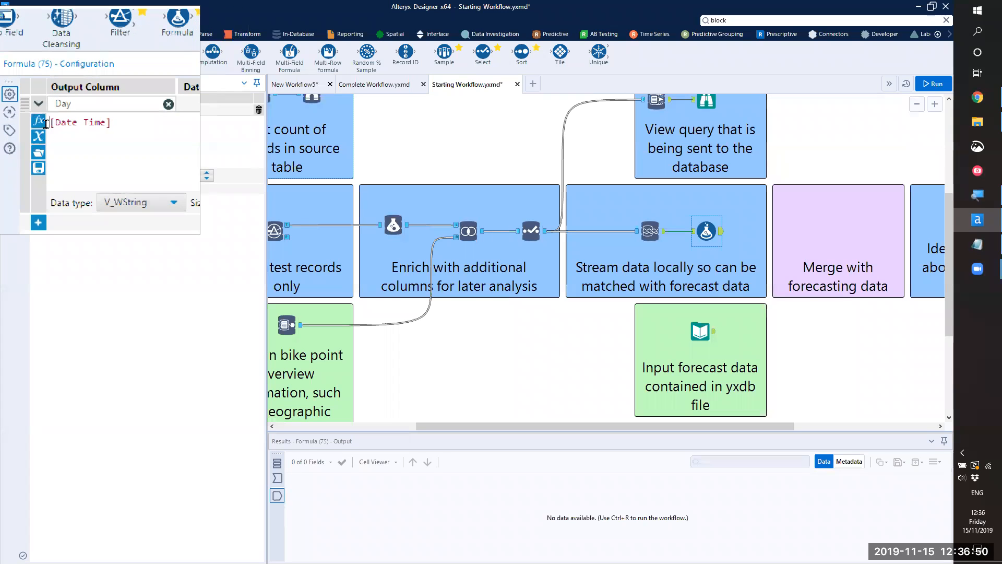
type("dat")
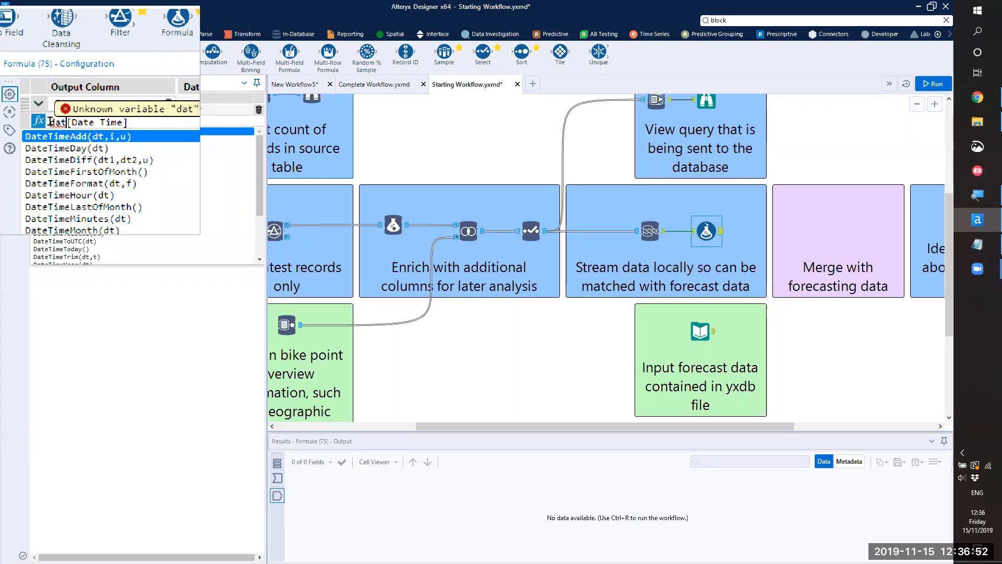
type("etimeforma")
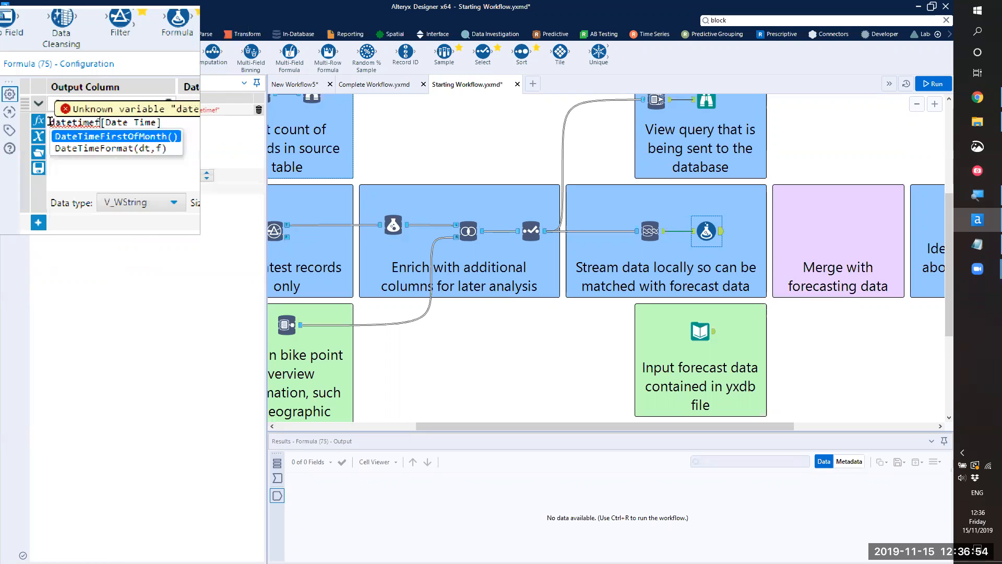
type("t")
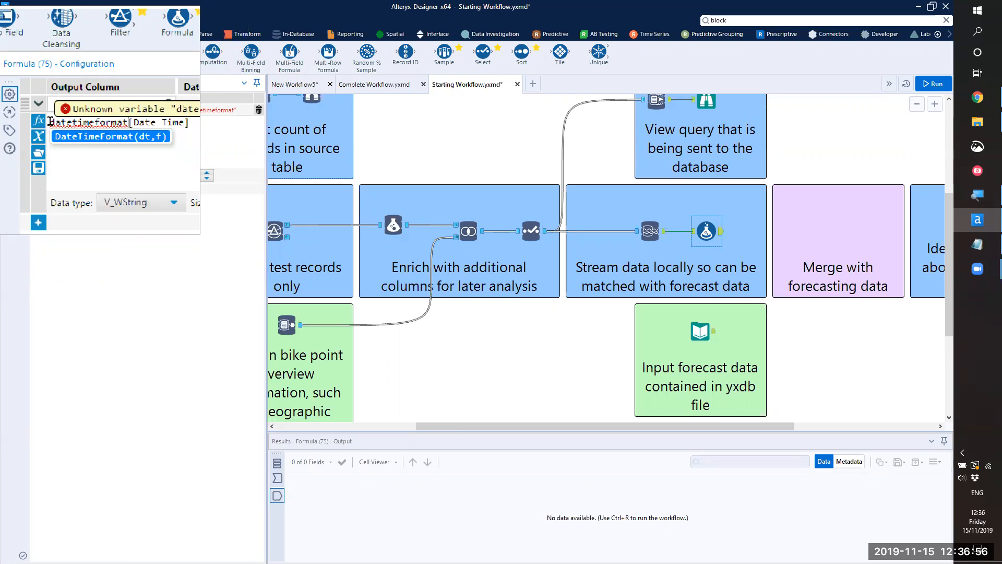
type("(")
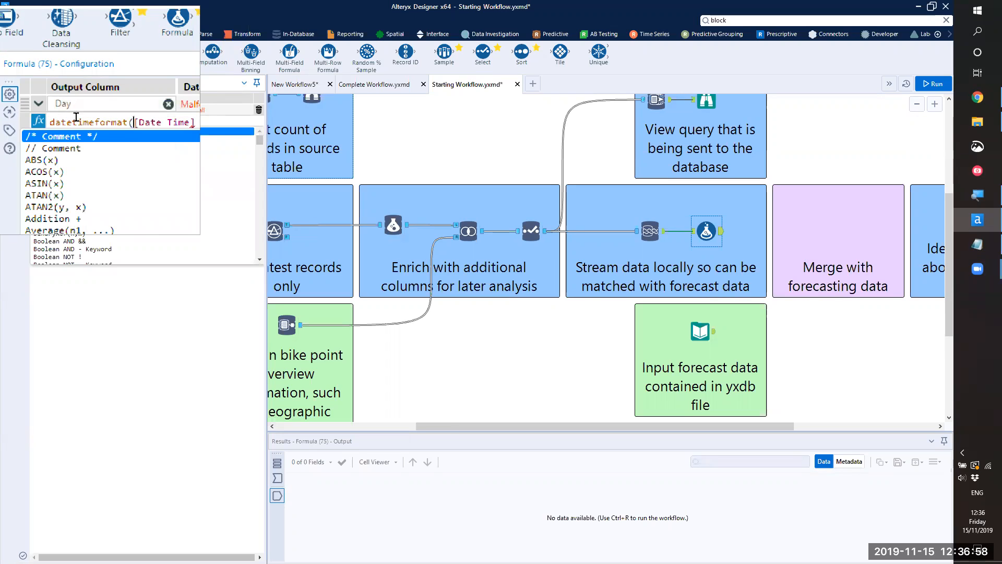
left_click(153, 121)
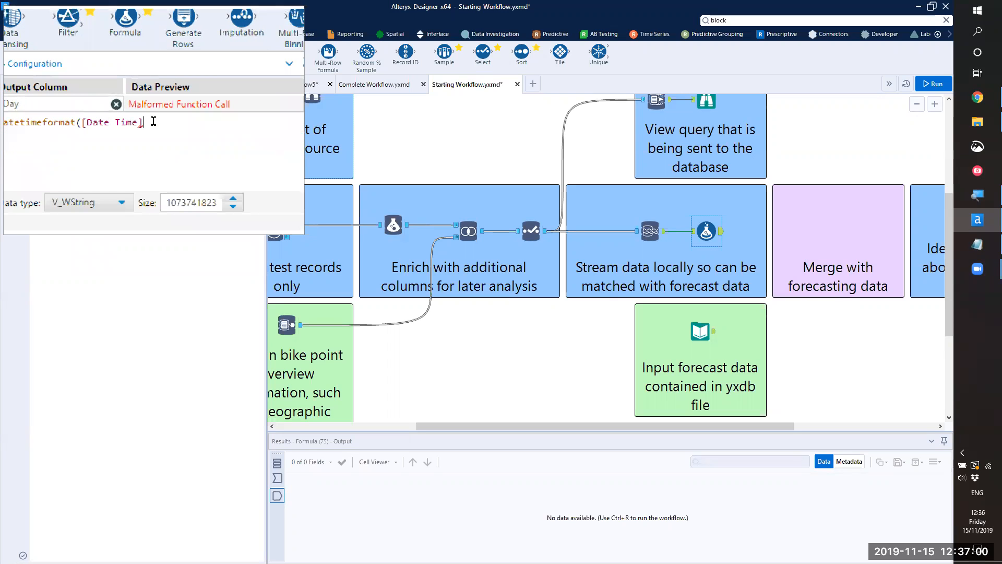
type(",\"A%")
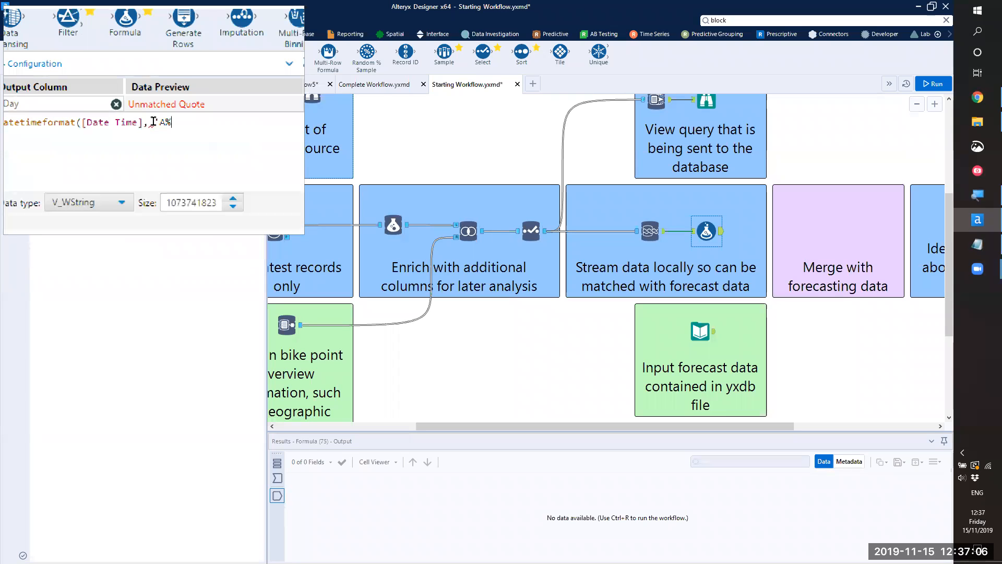
type("'")
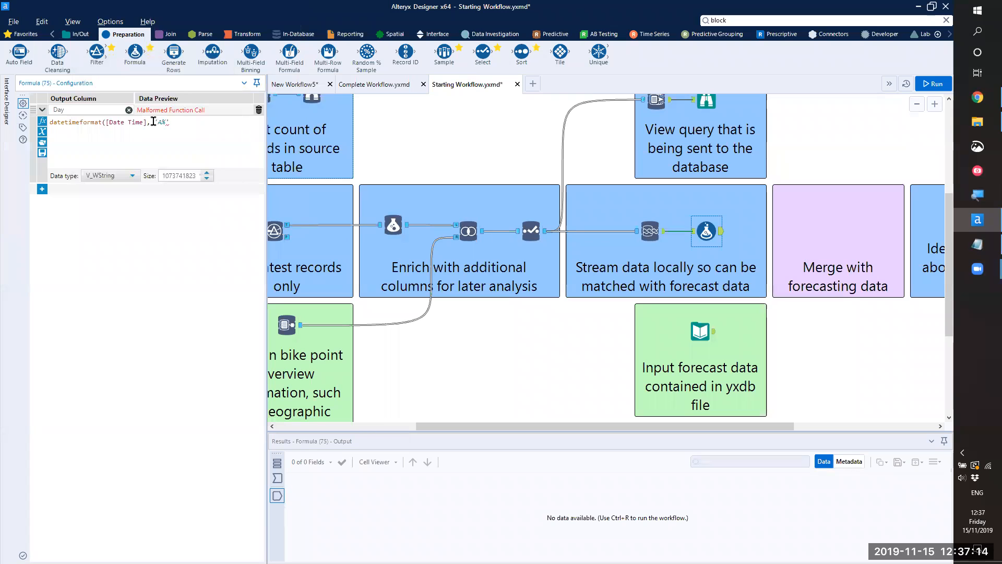
Step: Check the Day formula in Cheat Sheet.txt in Notepad and correct the Day expression's format string to '%A'
key("alt+Tab")
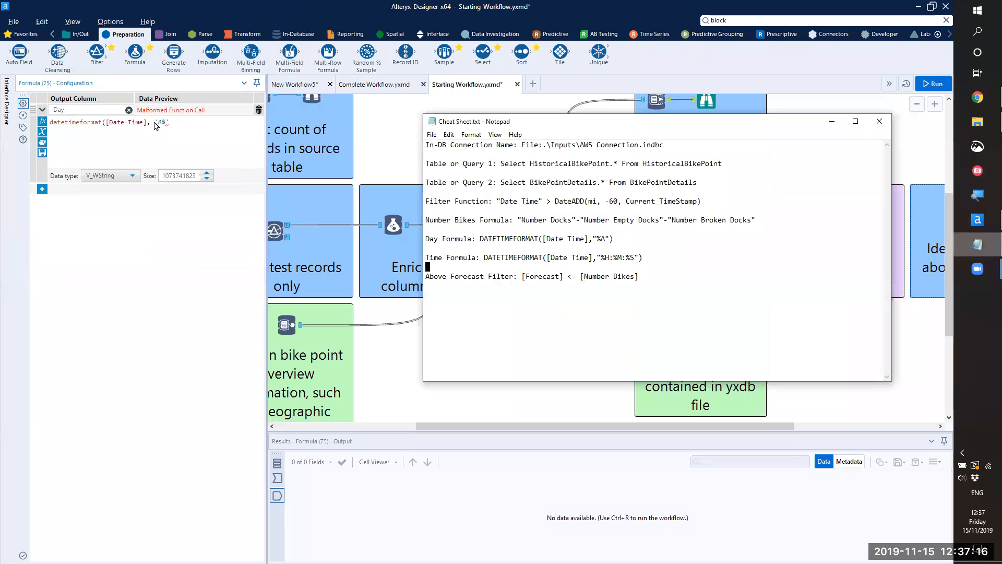
key("alt+Tab")
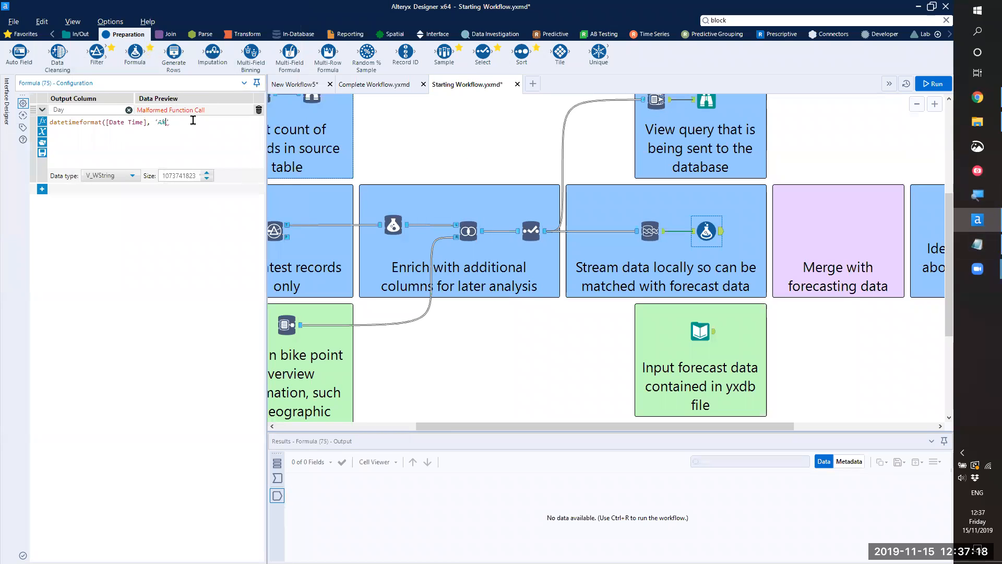
key("BackSpace")
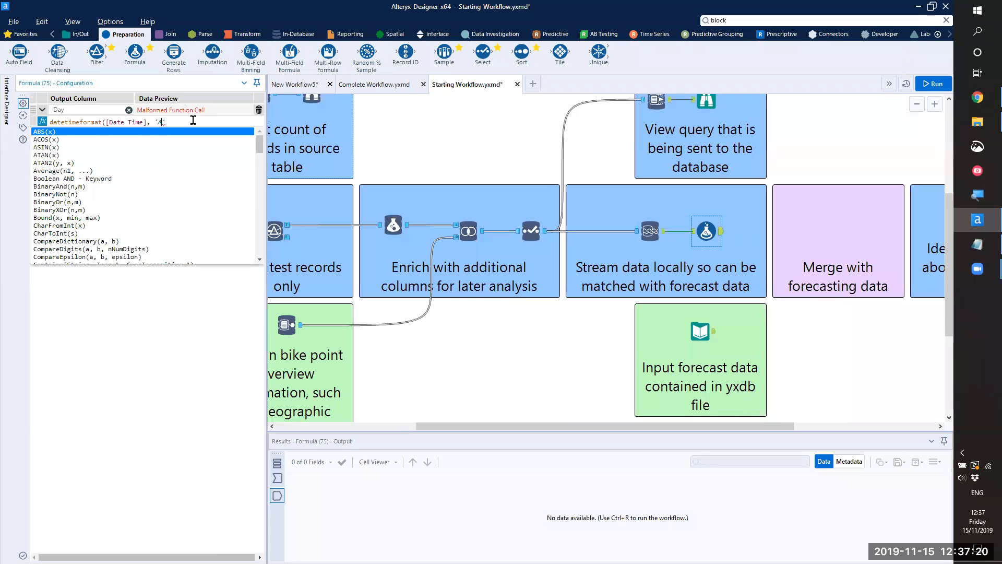
key("Escape")
type("%")
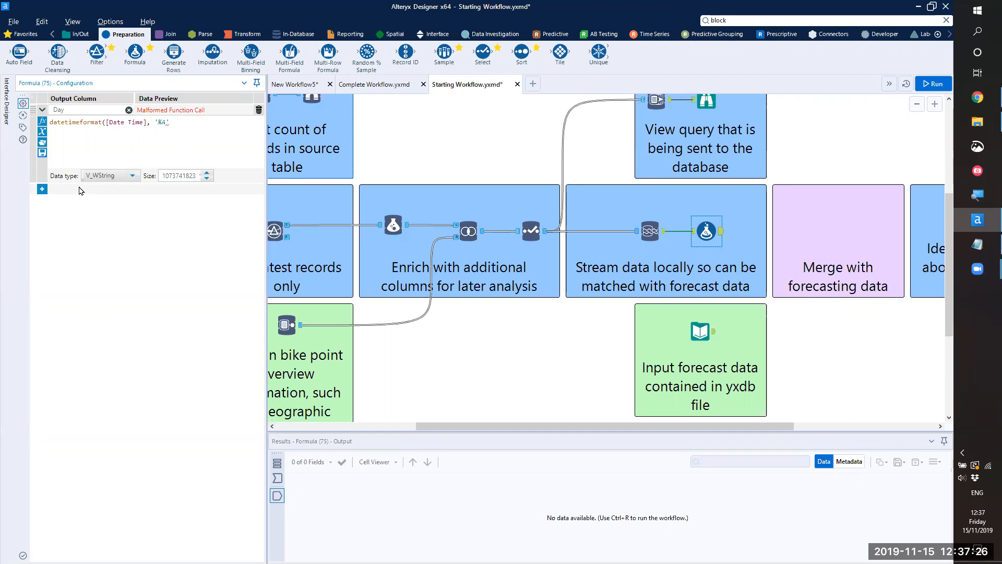
Step: Add a second expression to the Formula tool and enter datetimeformat([Date Time], '%H:%M:%S')
left_click(42, 188)
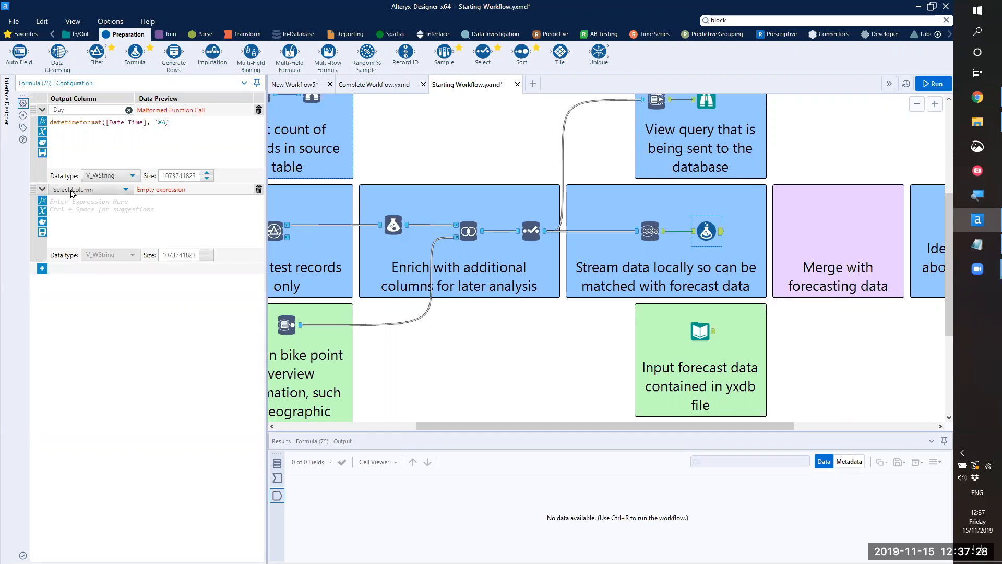
left_click(76, 198)
type("datei")
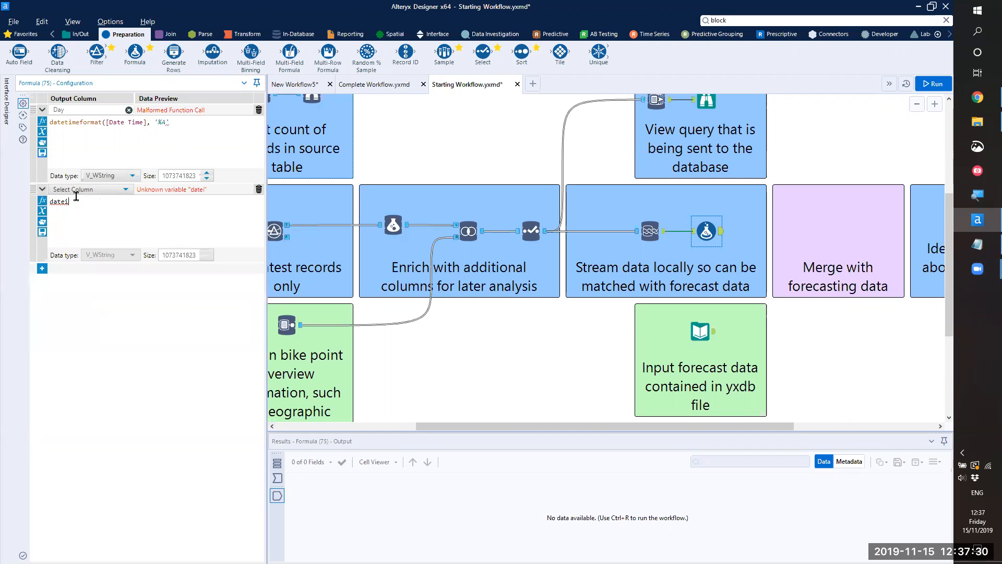
key("BackSpace")
type("ti")
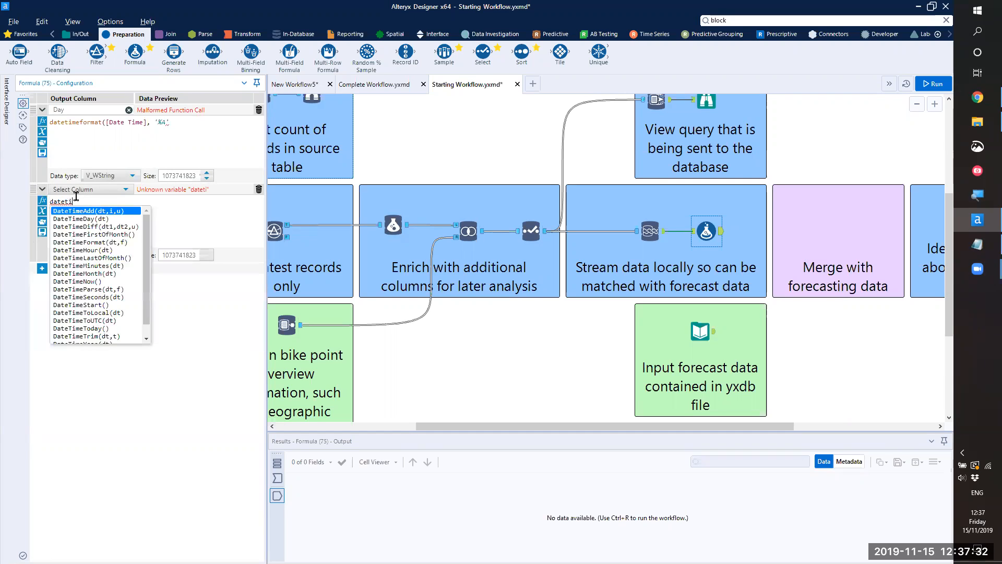
type("meformat(")
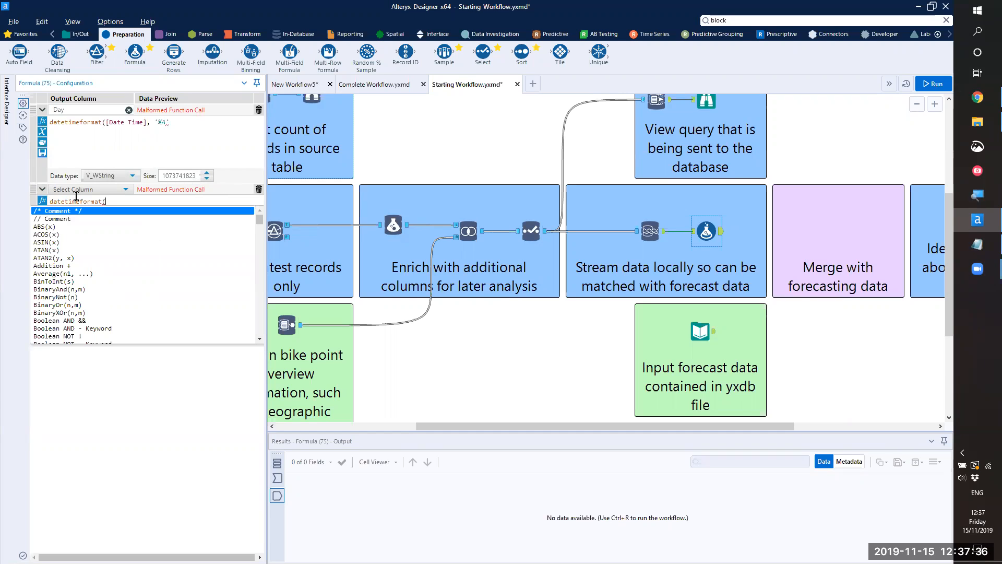
type("[Date Time]")
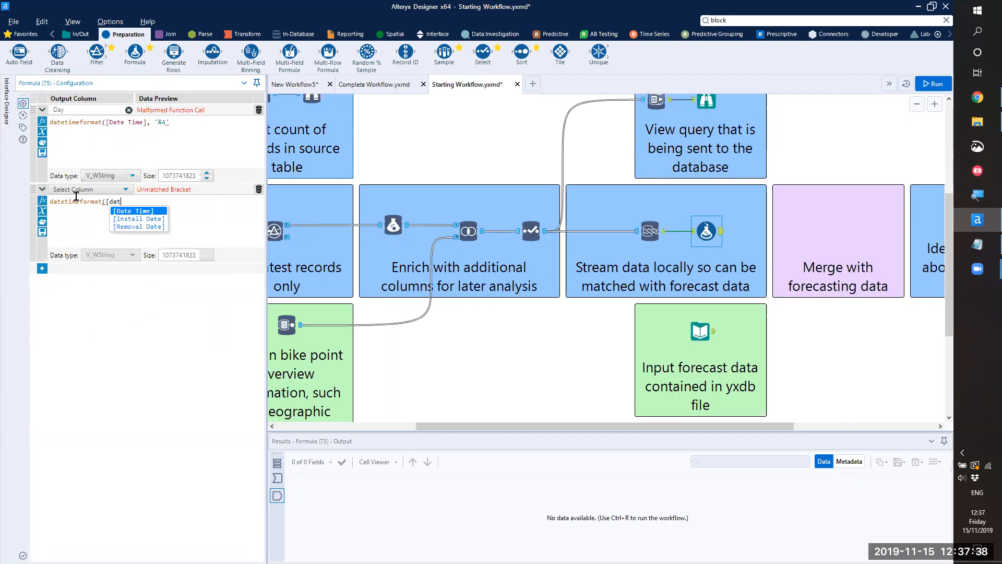
type(", ")
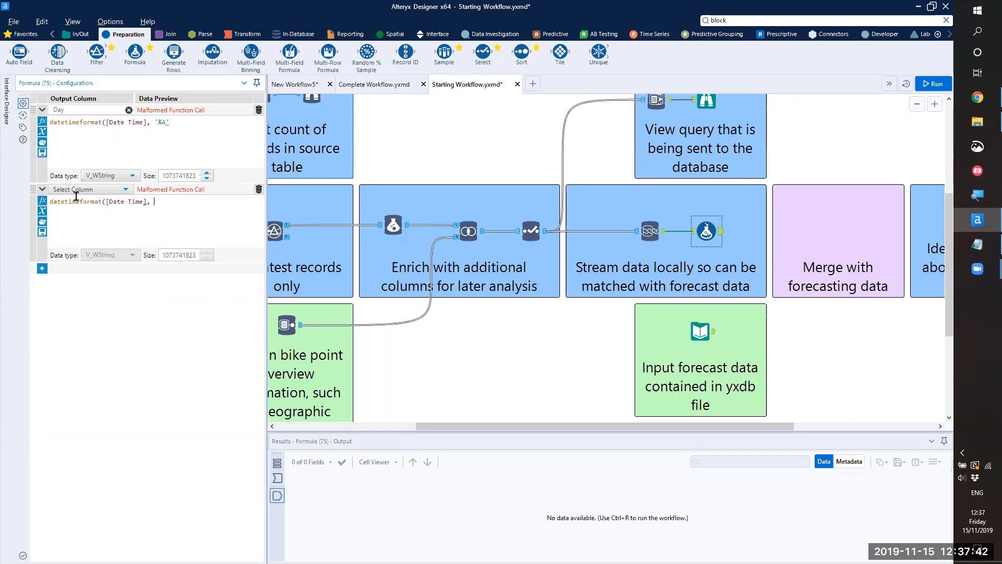
type("'%H")
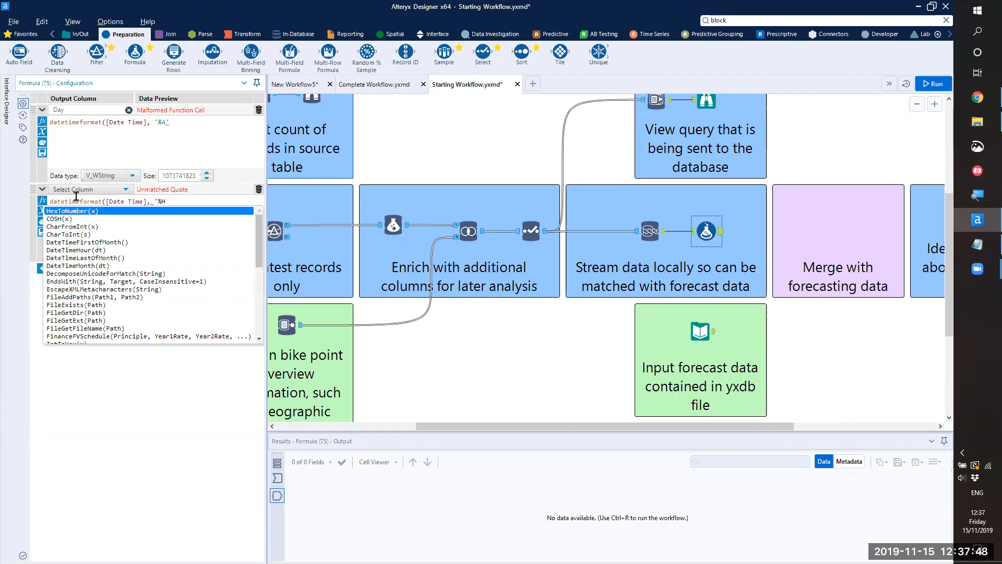
type(":")
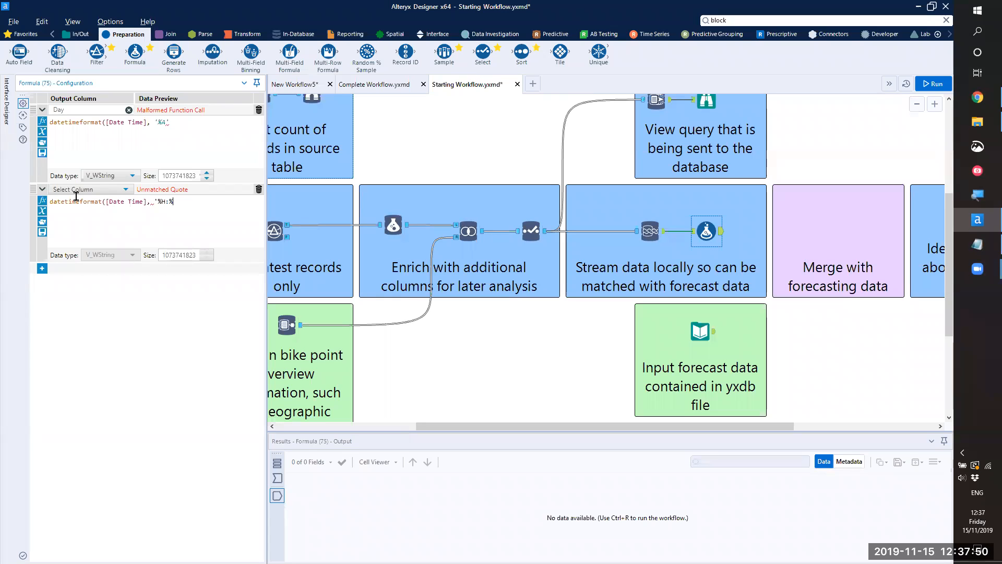
type("%M:")
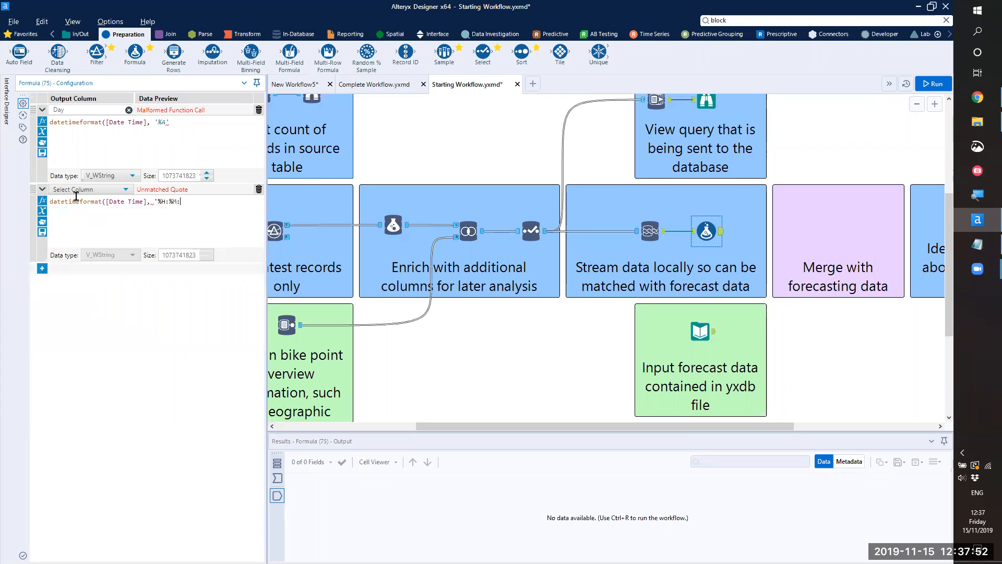
type("%S")
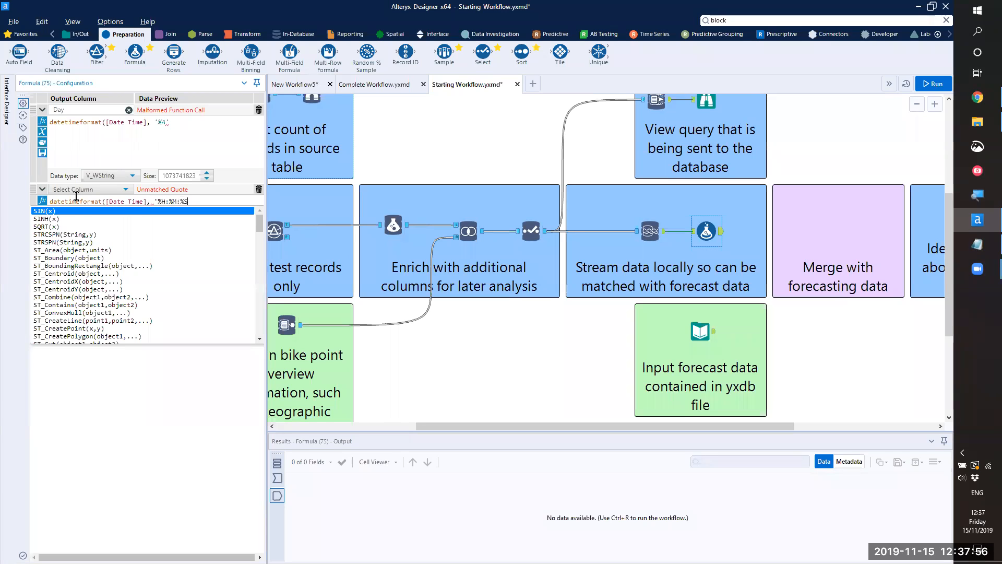
type("')")
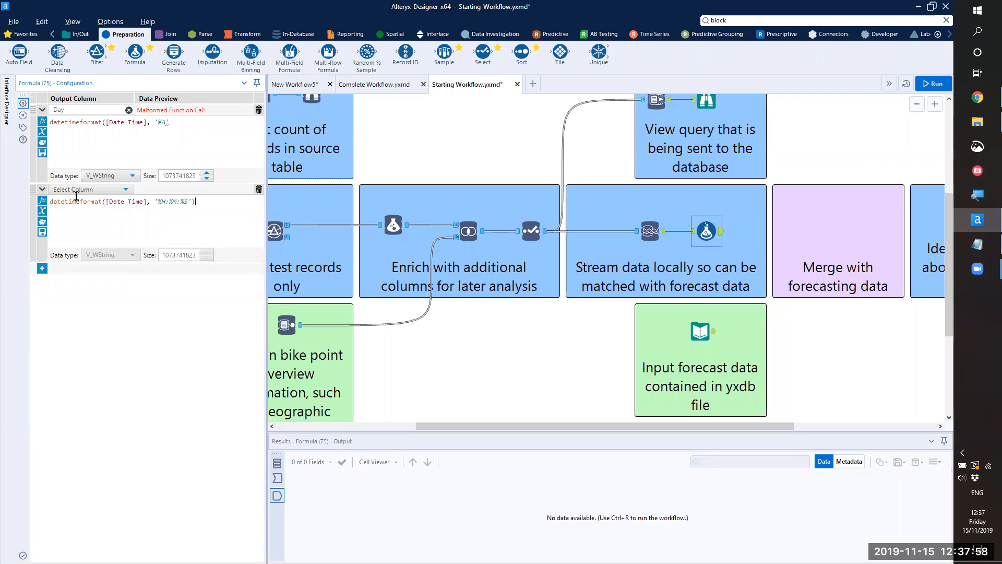
Step: Assign the second expression to a new output column named Time and set its data type to Time
left_click(114, 193)
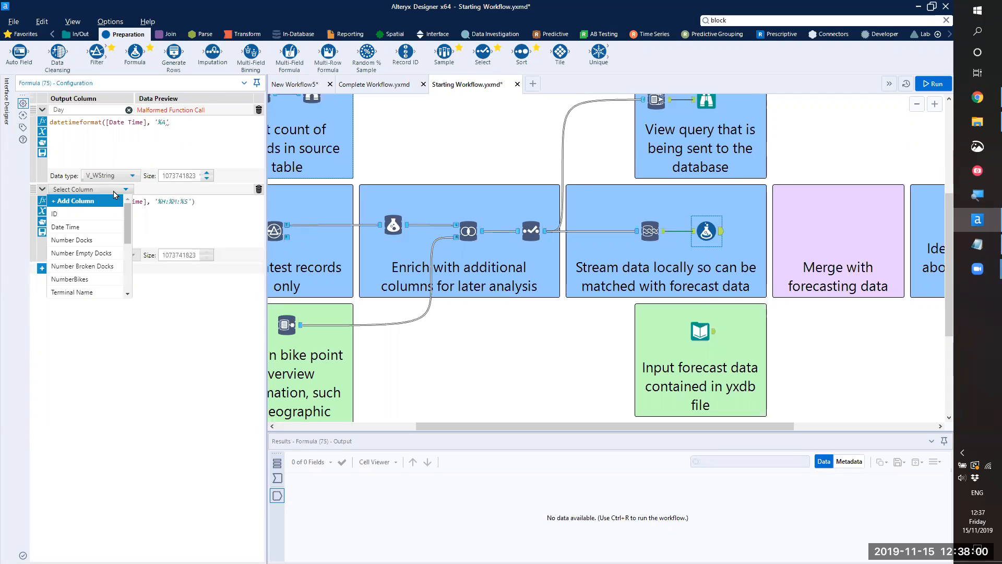
left_click(82, 201)
type("T")
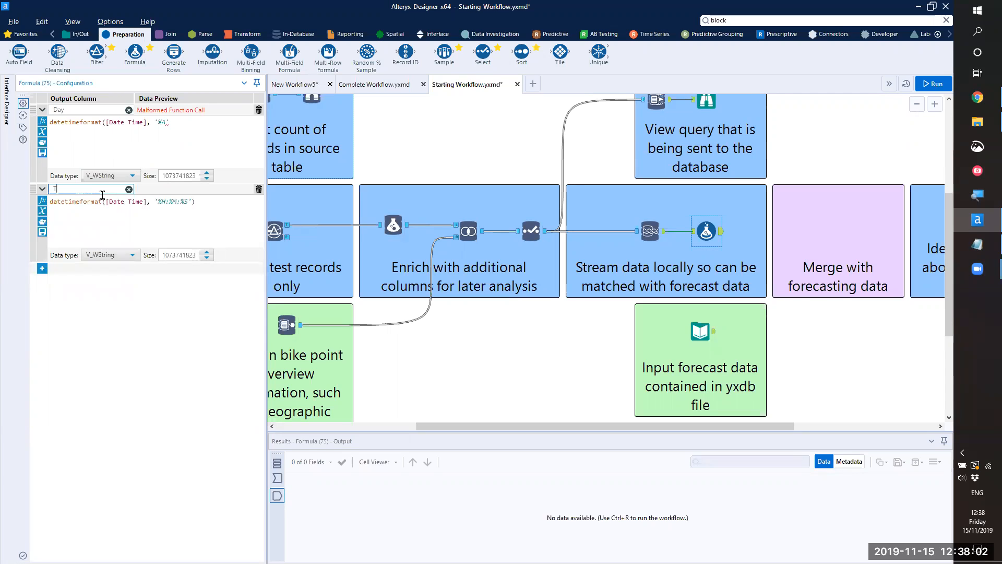
type("ime")
left_click(209, 206)
left_click(125, 258)
scroll(118, 298, "down", 3)
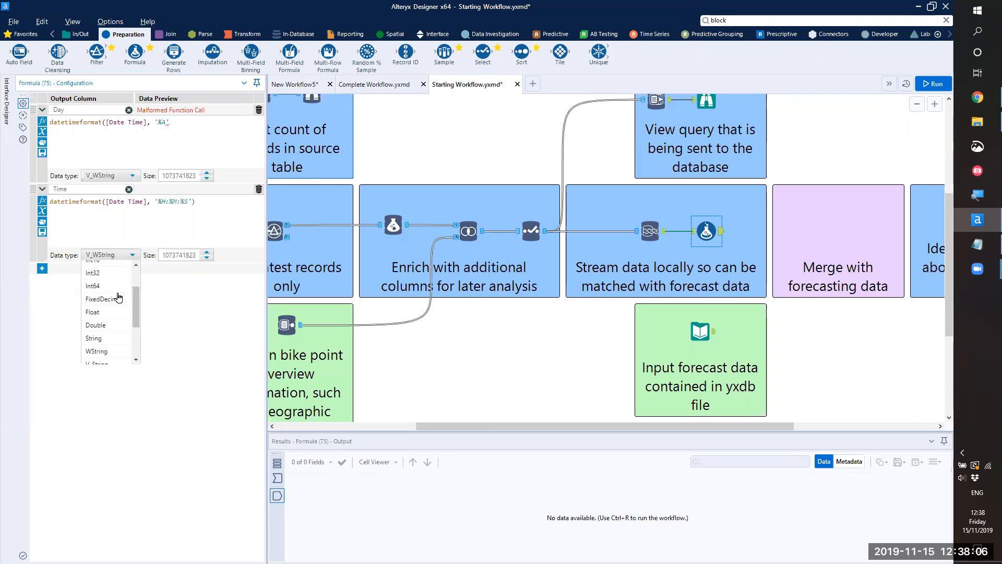
scroll(119, 299, "down", 1)
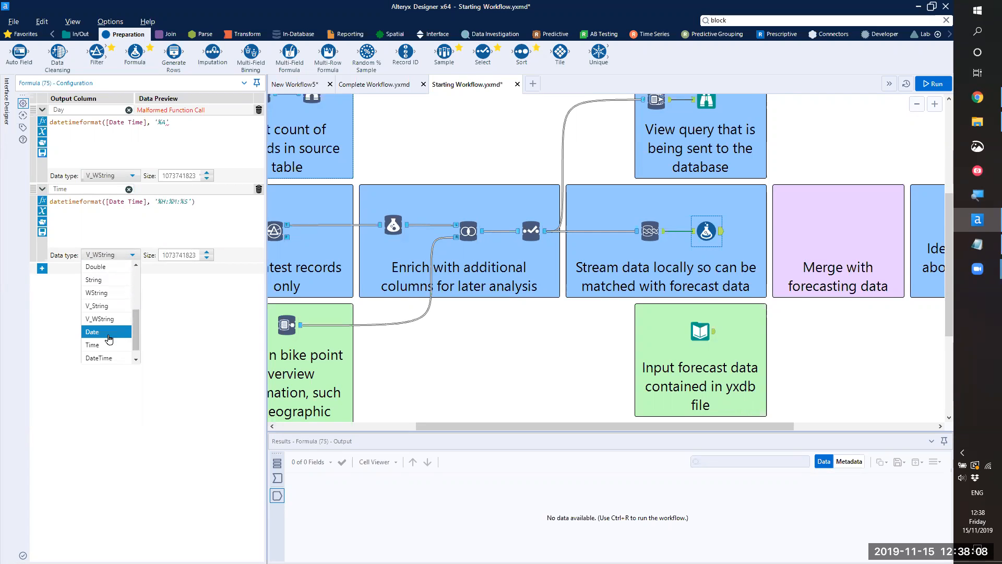
left_click(108, 344)
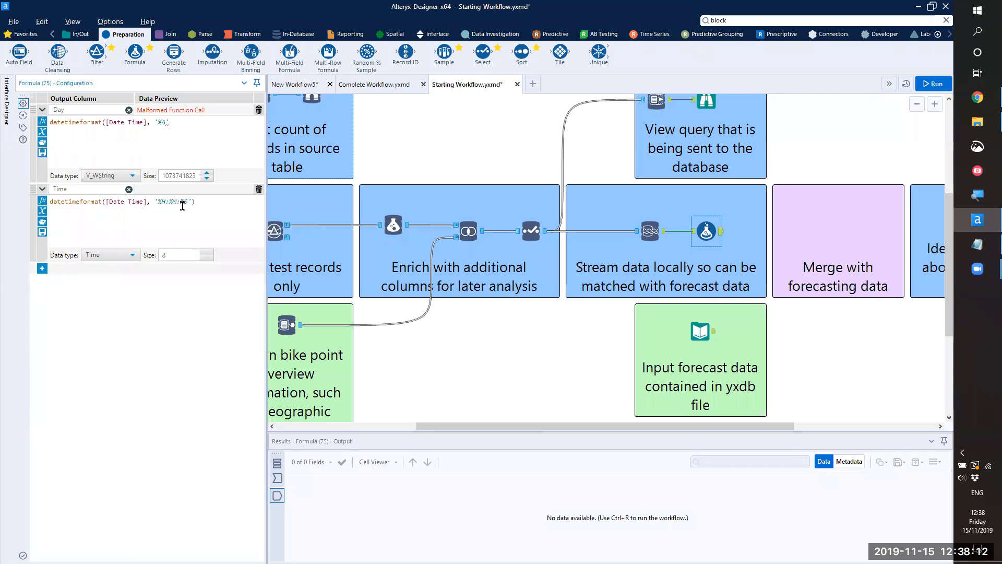
Step: Add the closing parenthesis to the Day expression and check the formulas against Cheat Sheet.txt in Notepad
left_click(171, 123)
type(")")
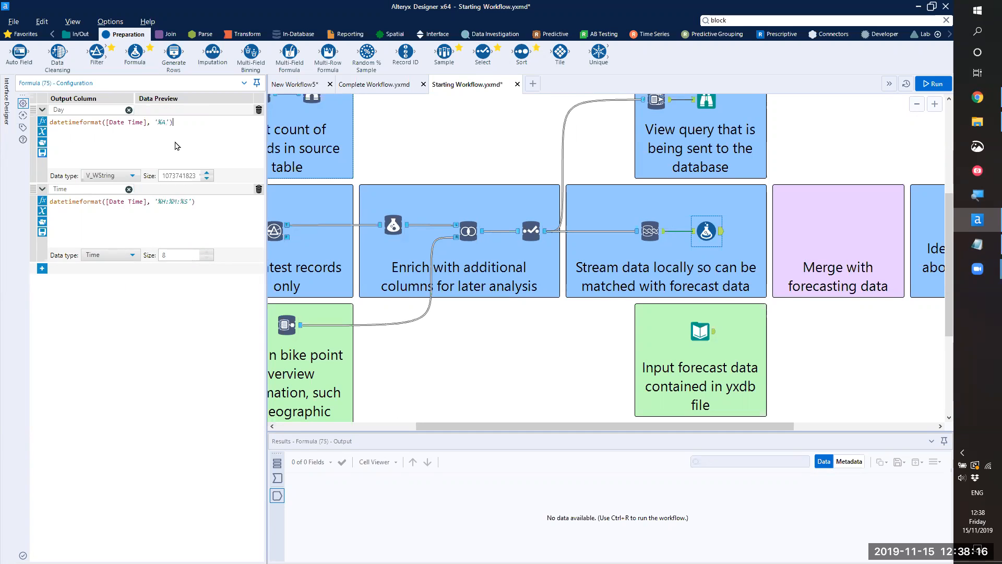
left_click(977, 244)
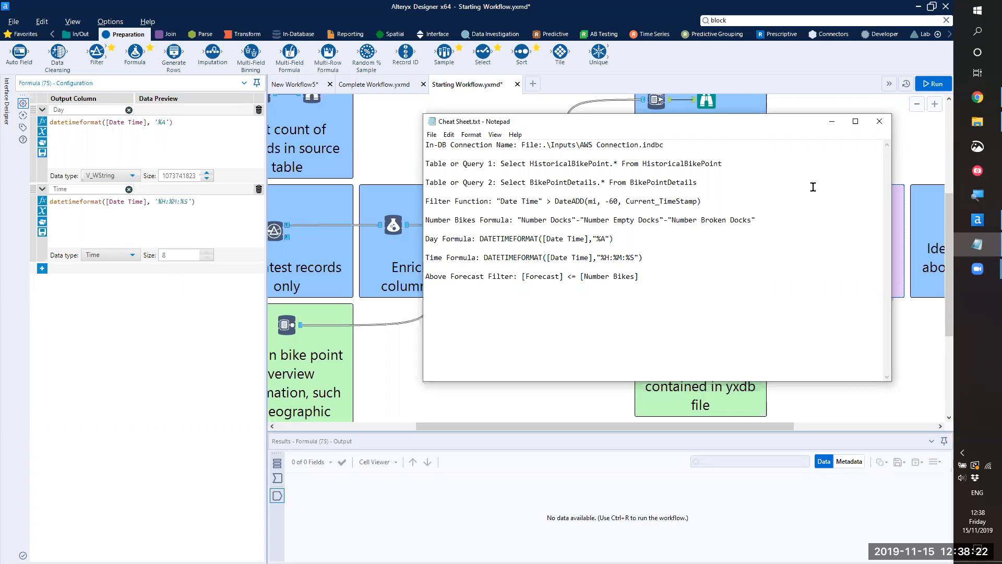
left_click(831, 121)
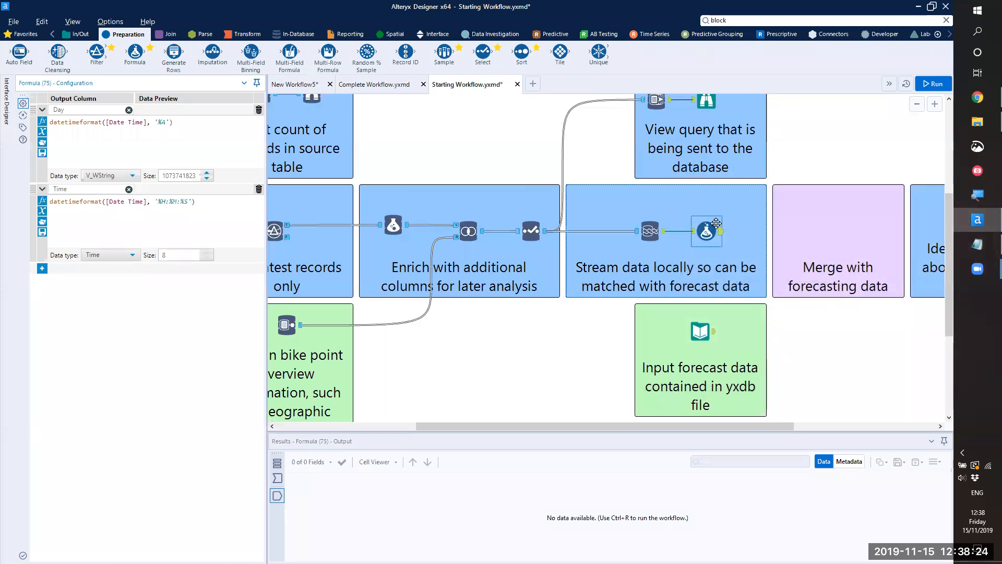
Step: Add a Join tool to the 'Merge with forecasting data' box, with the Formula output as left input and the forecast data as right input
left_click_drag(752, 429, 834, 429)
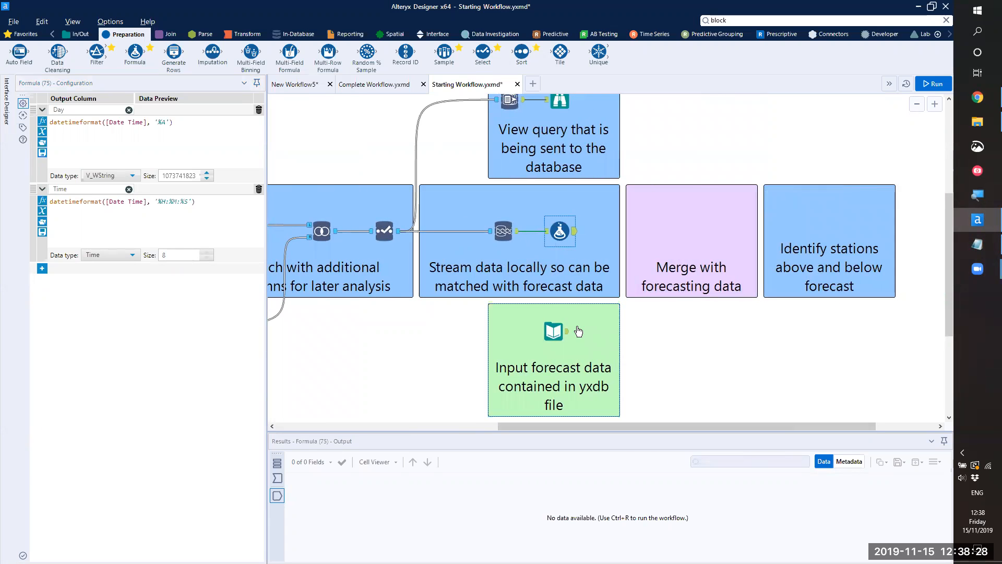
left_click(167, 35)
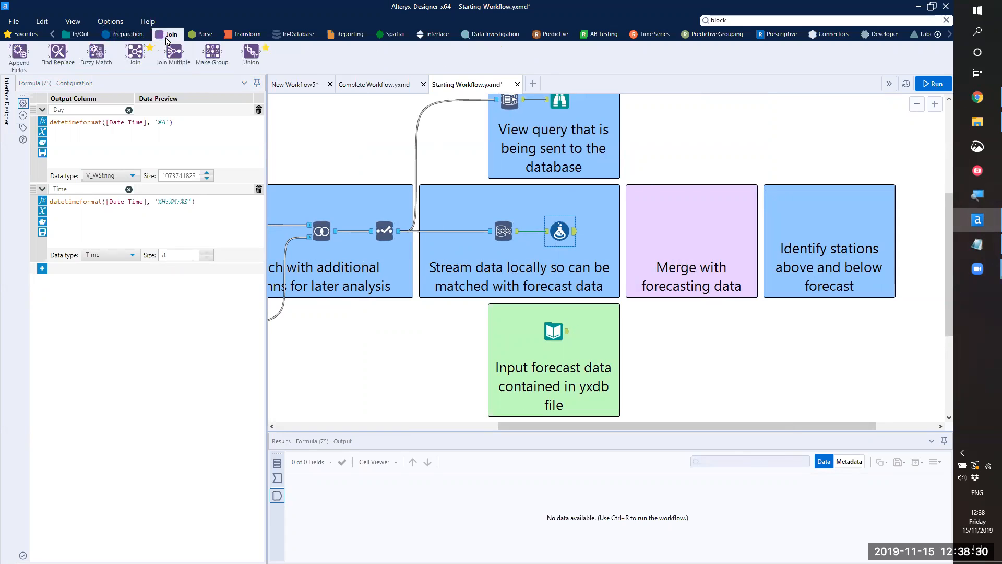
left_click_drag(136, 52, 692, 232)
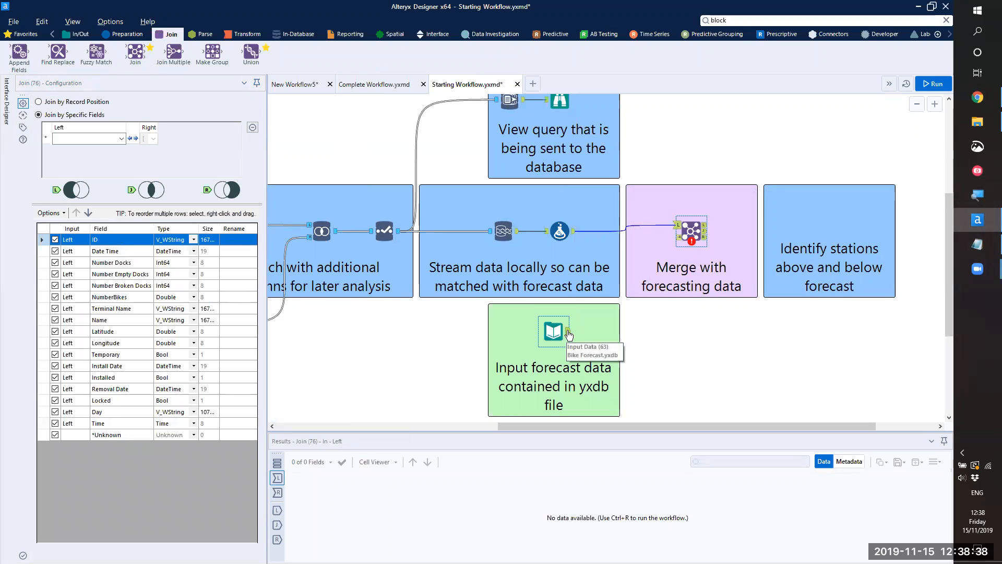
left_click_drag(568, 334, 682, 229)
left_click(682, 229)
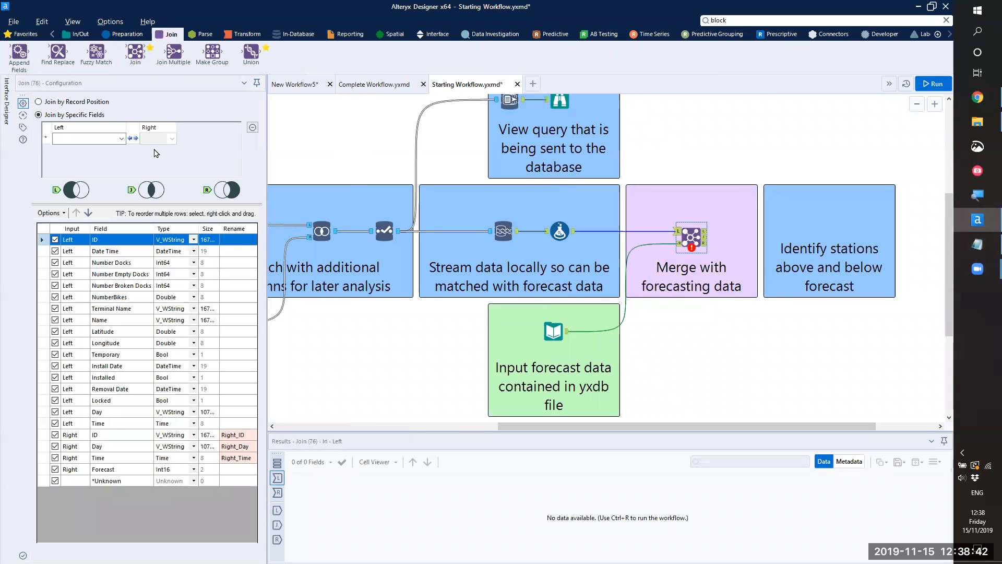
Step: Configure the Join tool to match the left and right inputs on the ID, Day and Time fields
left_click(121, 138)
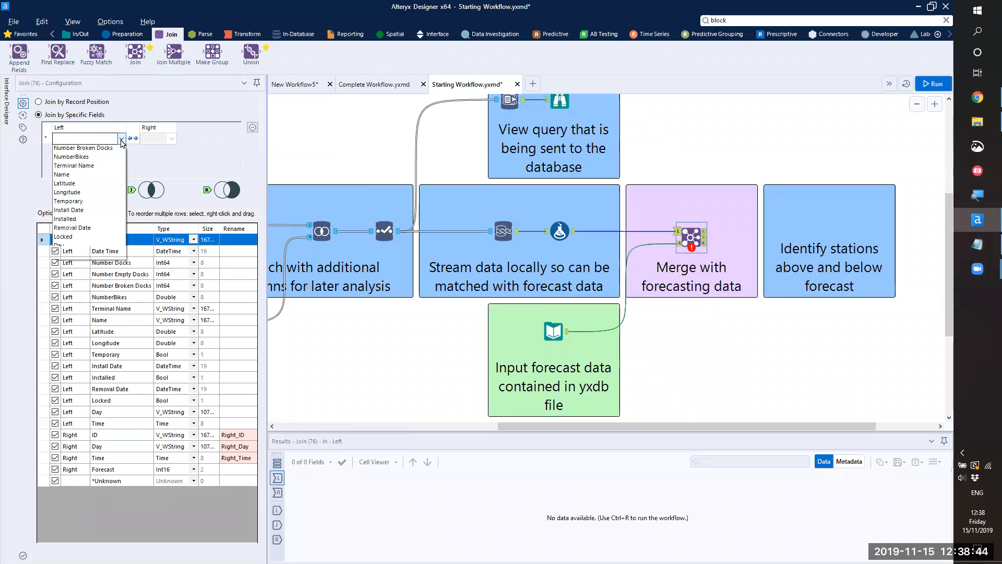
left_click(101, 150)
left_click(121, 150)
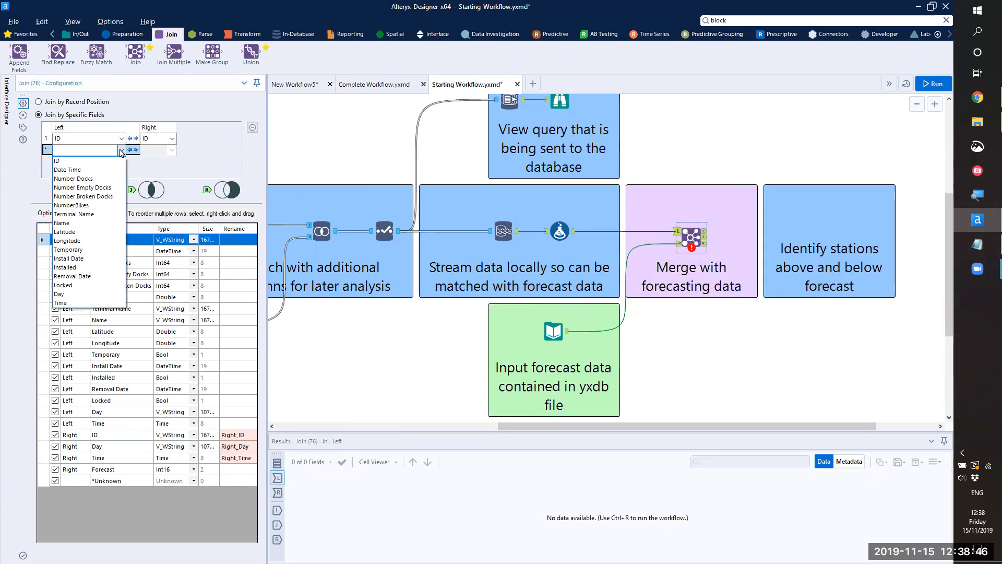
left_click(81, 293)
left_click(121, 161)
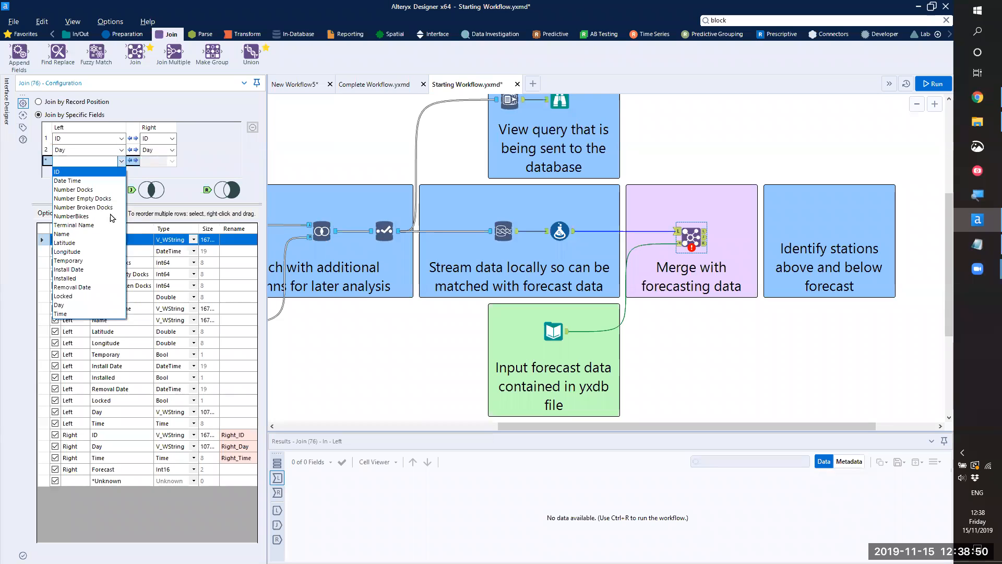
left_click(78, 314)
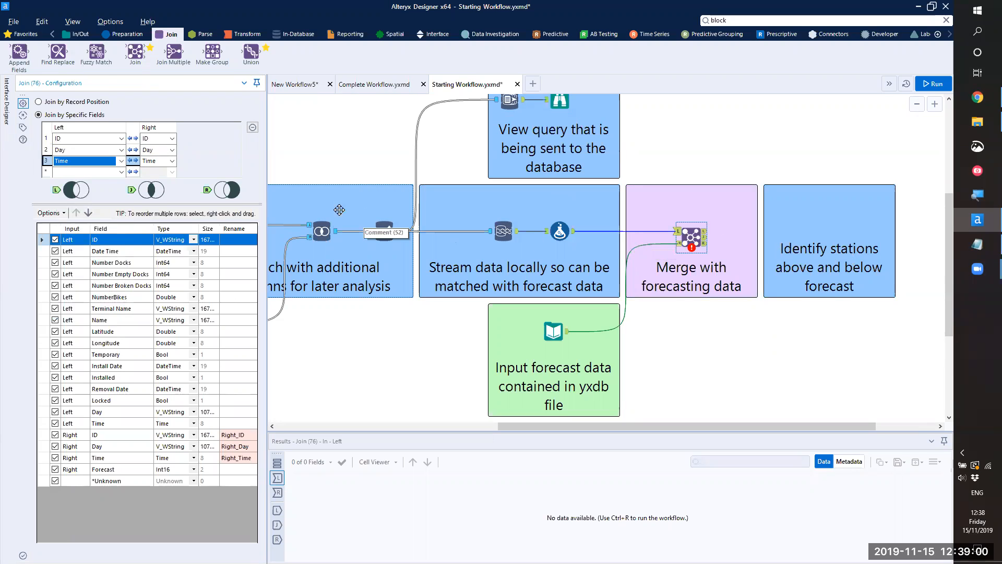
Step: Place a Filter tool in the 'Identify stations above and below forecast' box, connect the Join's J output to it, and choose a custom filter
left_click(129, 38)
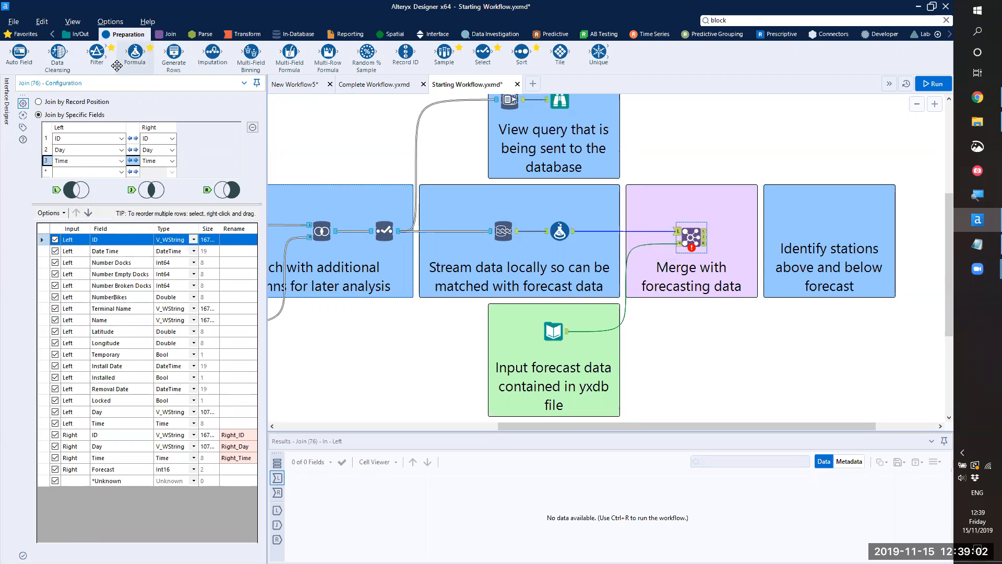
left_click_drag(97, 52, 816, 224)
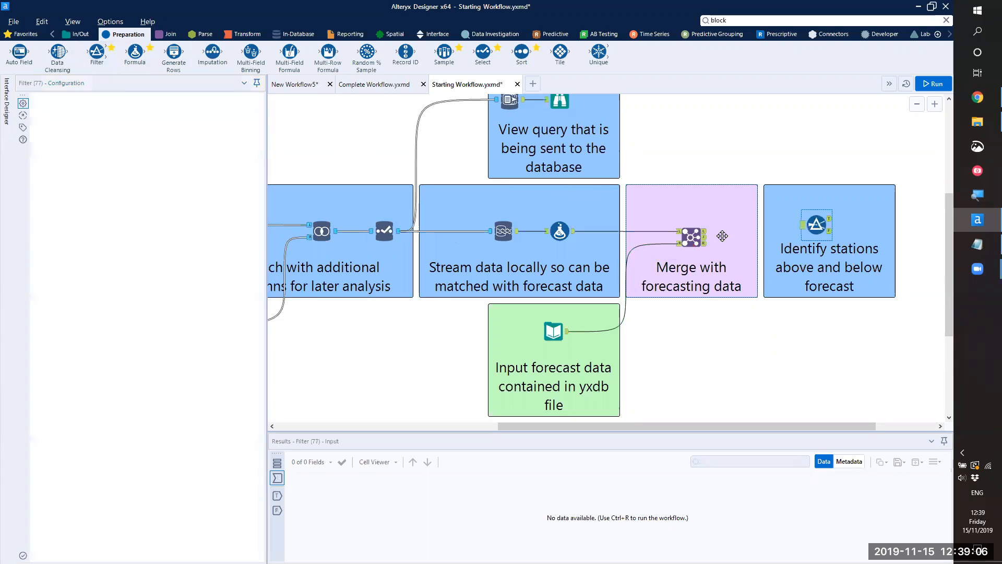
left_click_drag(706, 236, 802, 233)
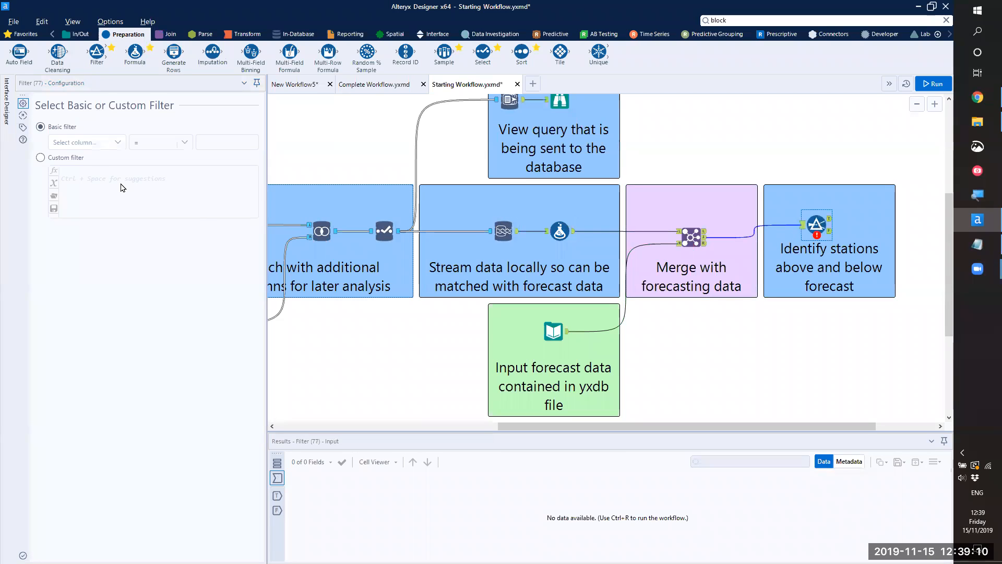
left_click(73, 160)
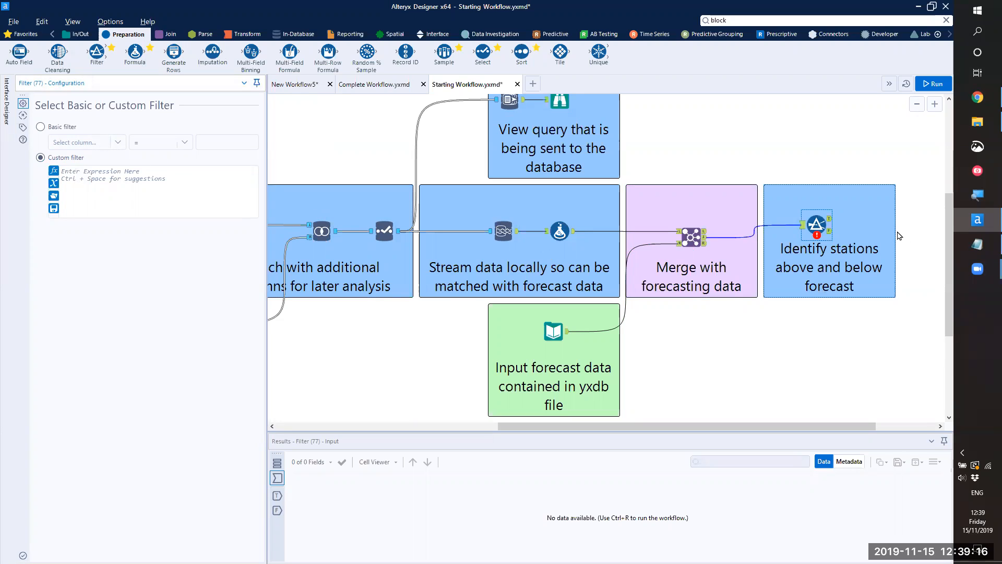
Step: Copy the Above Forecast Filter expression from Cheat Sheet.txt in Notepad into the custom filter and correct it to [Forecast] <= [NumberBikes]
mouse_move(974, 251)
left_click(861, 261)
left_click_drag(650, 281, 518, 281)
key("ctrl+c")
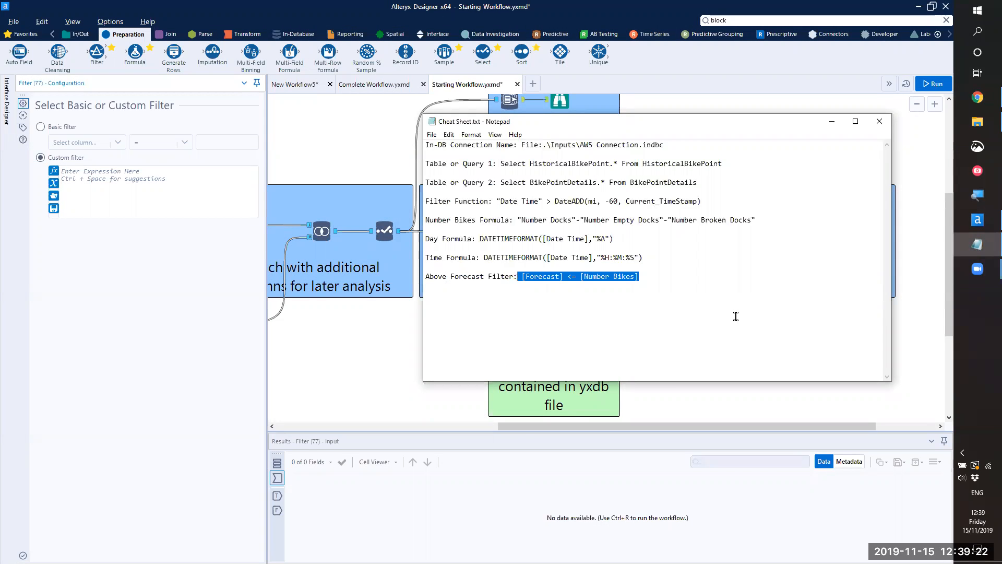
left_click(831, 121)
left_click(95, 170)
key("ctrl+v")
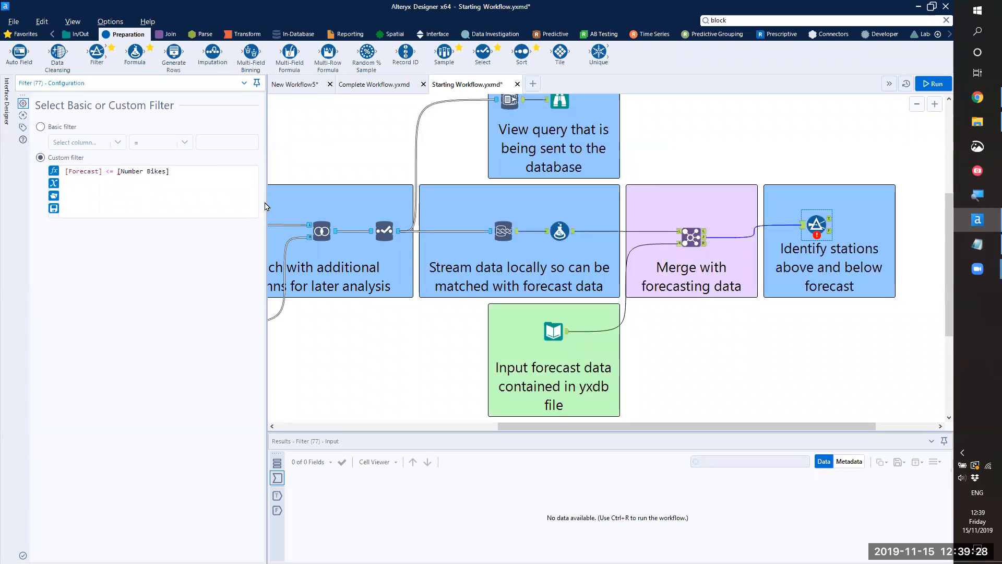
key("BackSpace")
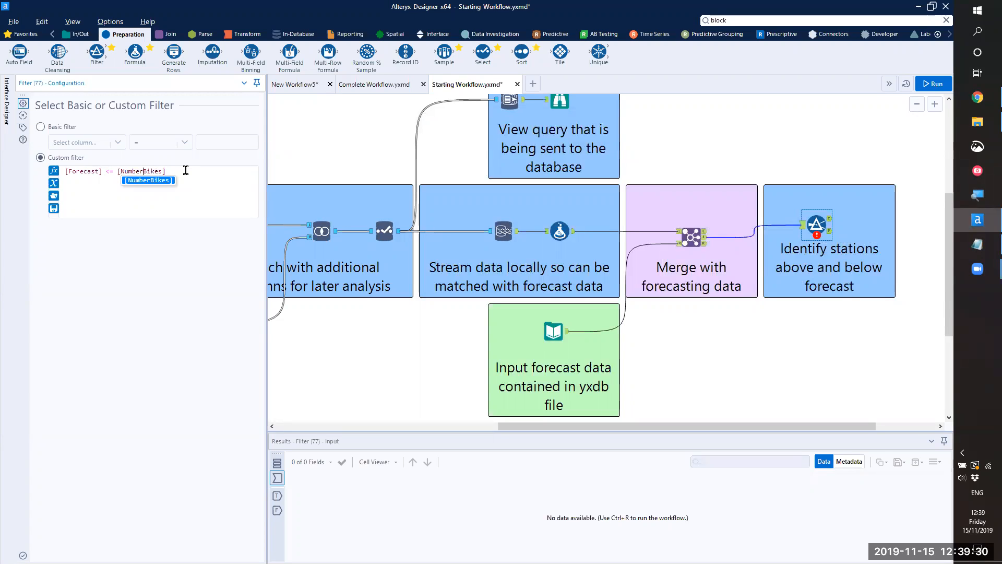
left_click(185, 170)
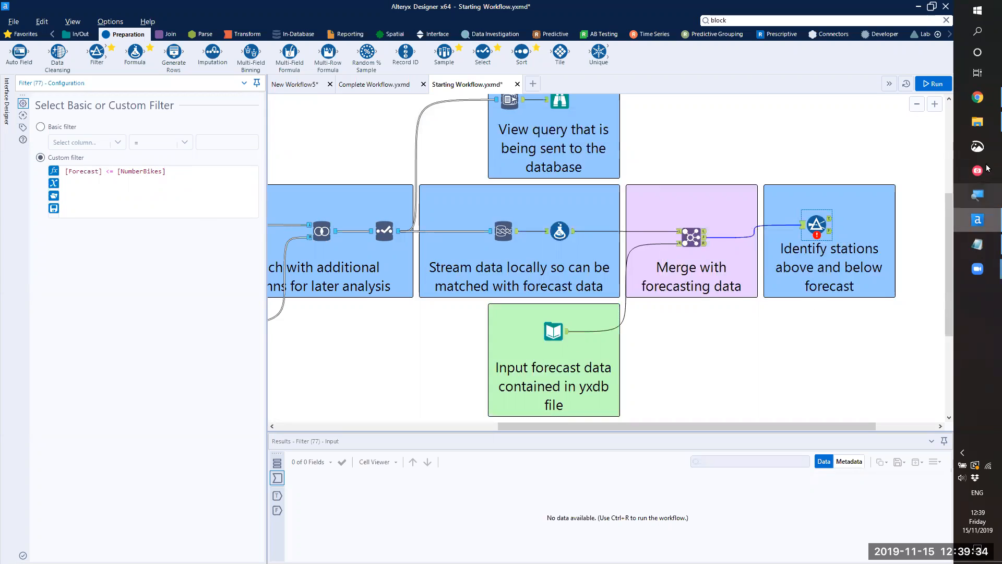
Step: Run the workflow and examine the records in the Filter's True output in an enlarged results area
left_click(935, 85)
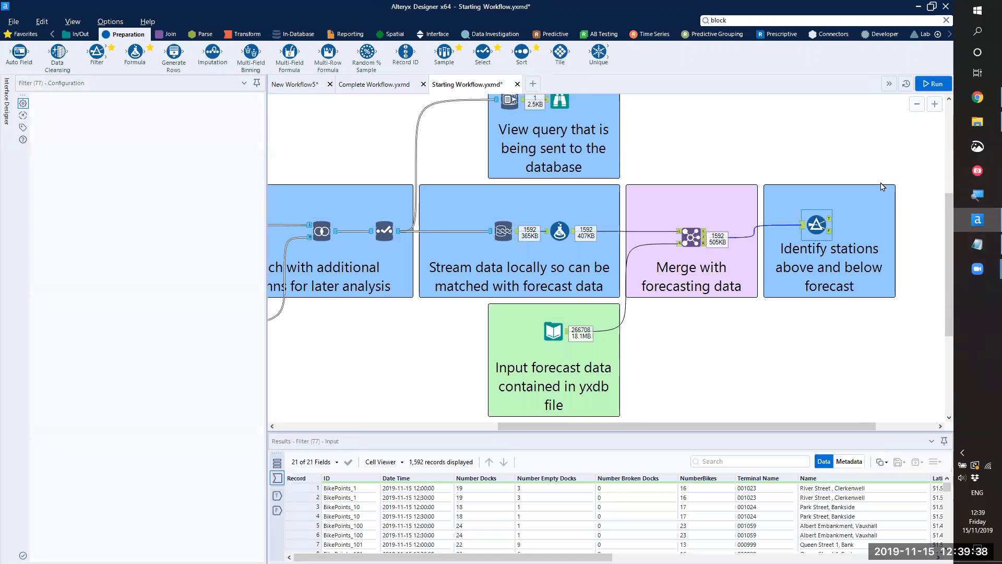
left_click(831, 220)
left_click_drag(750, 433, 767, 342)
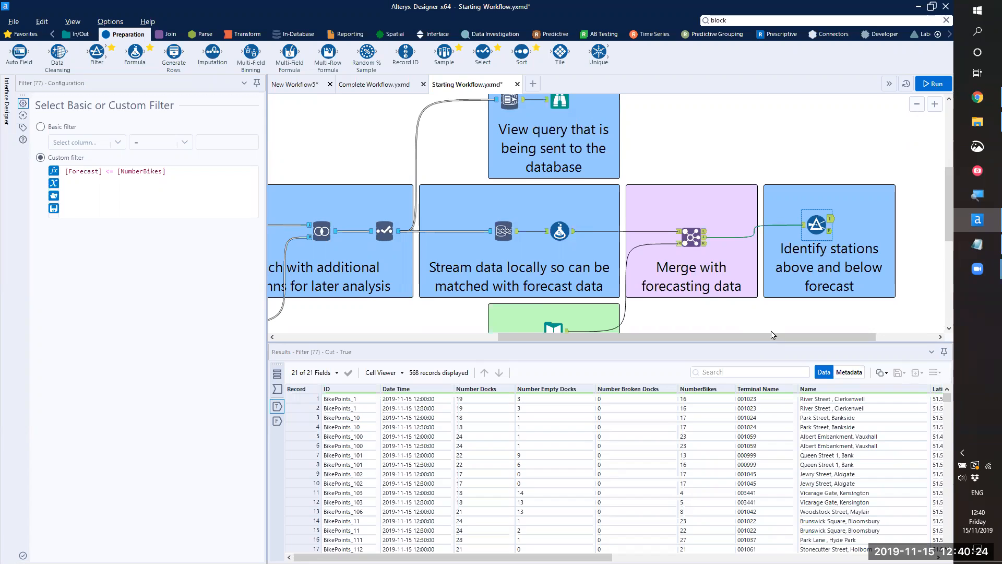
scroll(735, 271, "down", 4)
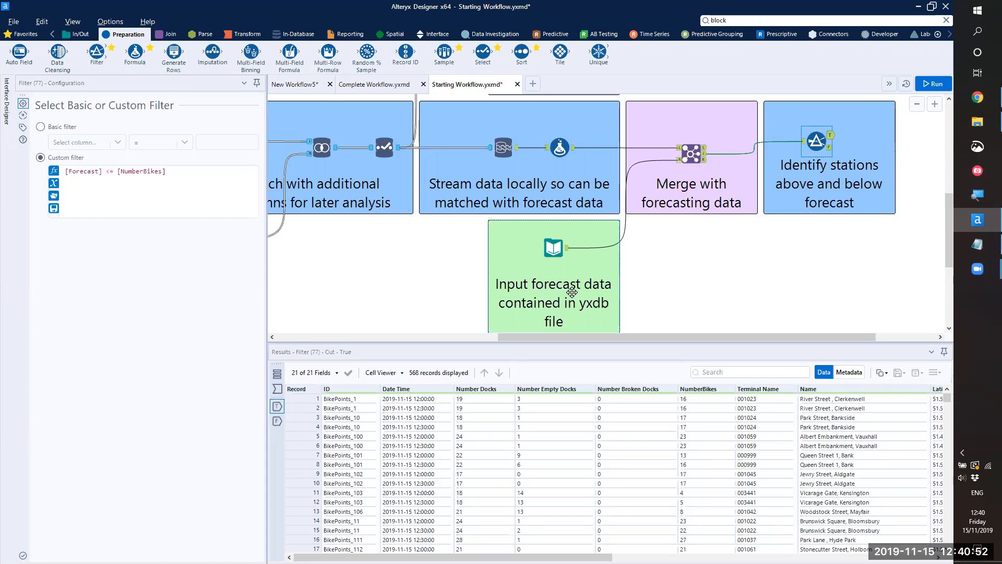
scroll(721, 229, "up", 1)
scroll(722, 230, "up", 1)
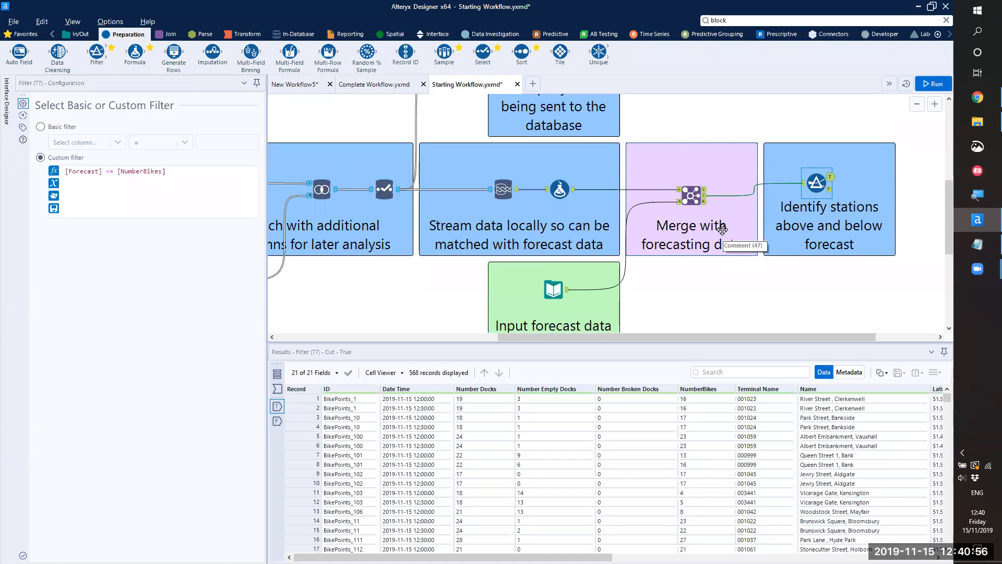
scroll(721, 230, "up", 2)
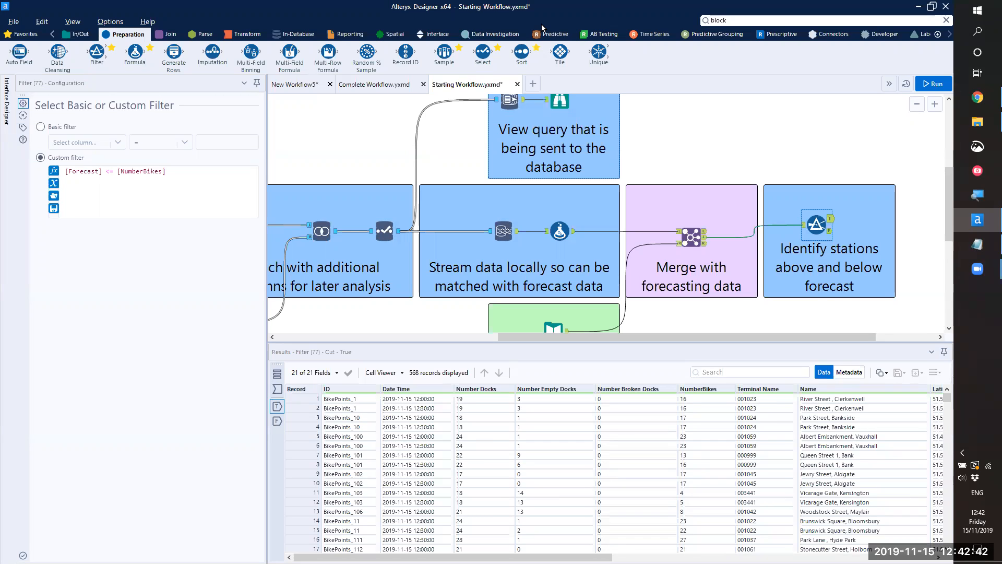
Step: Switch to Chrome and read through the Information Lab article 'A quick guide to In-DB tools Part 1'
left_click(981, 102)
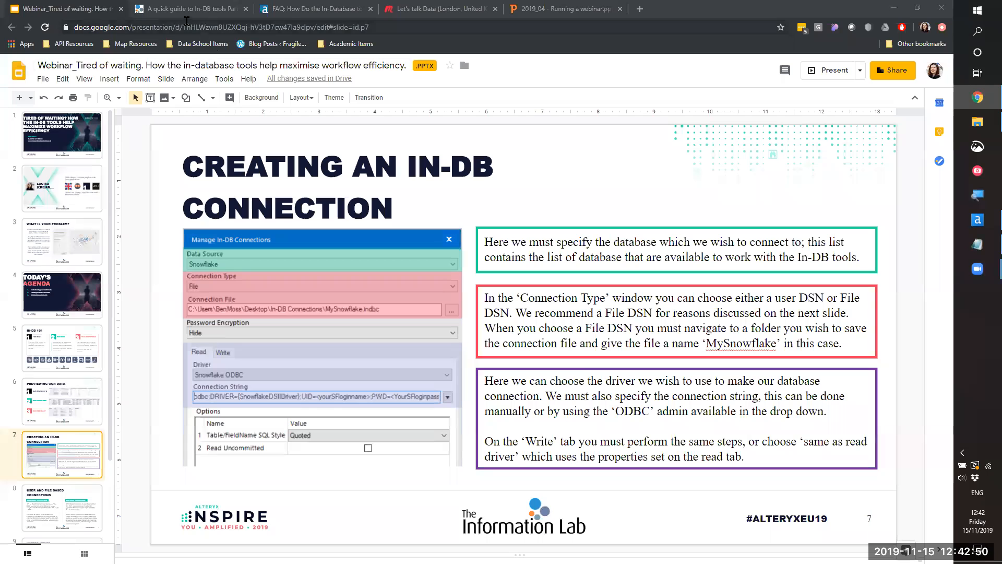
left_click(187, 9)
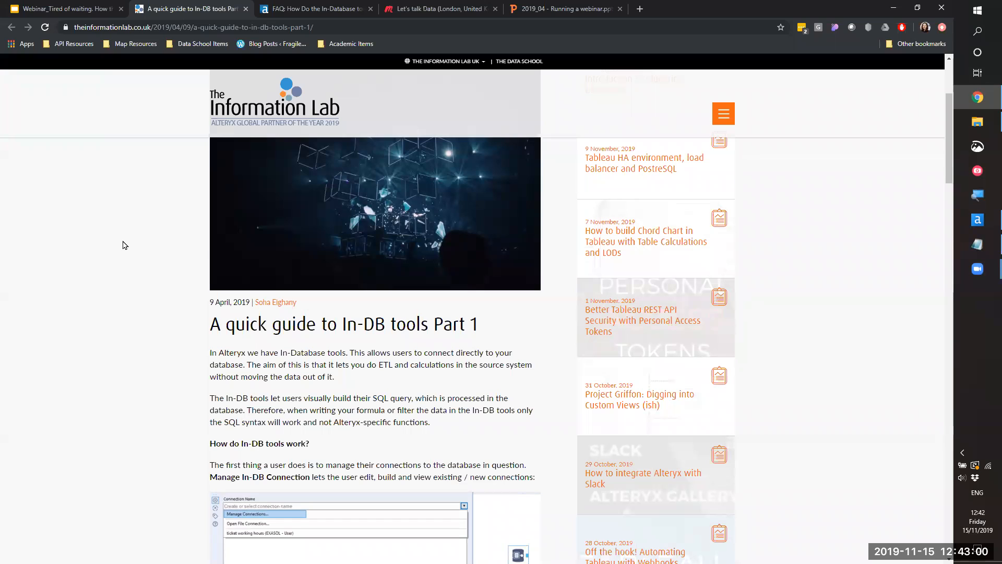
scroll(125, 245, "down", 1)
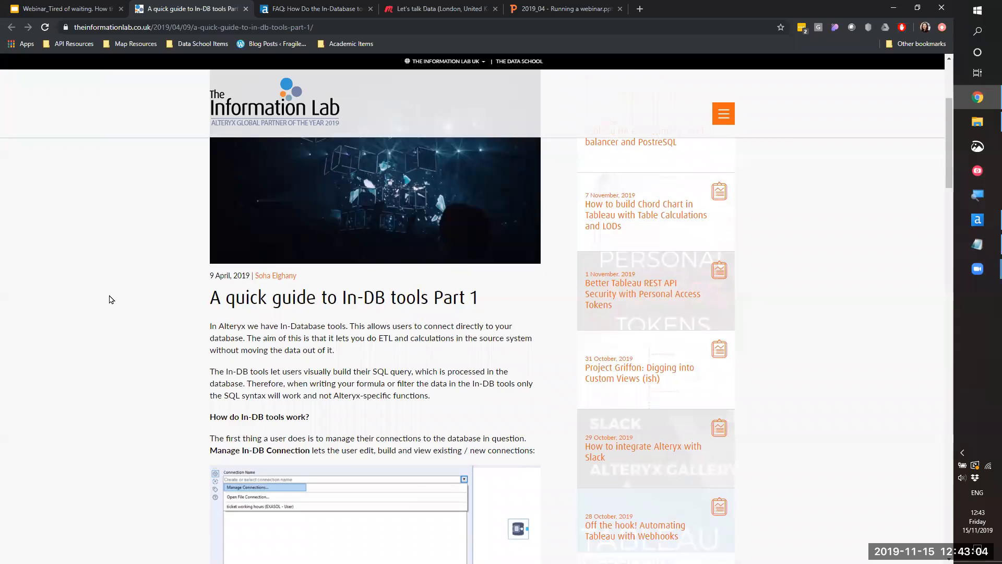
scroll(110, 299, "down", 10)
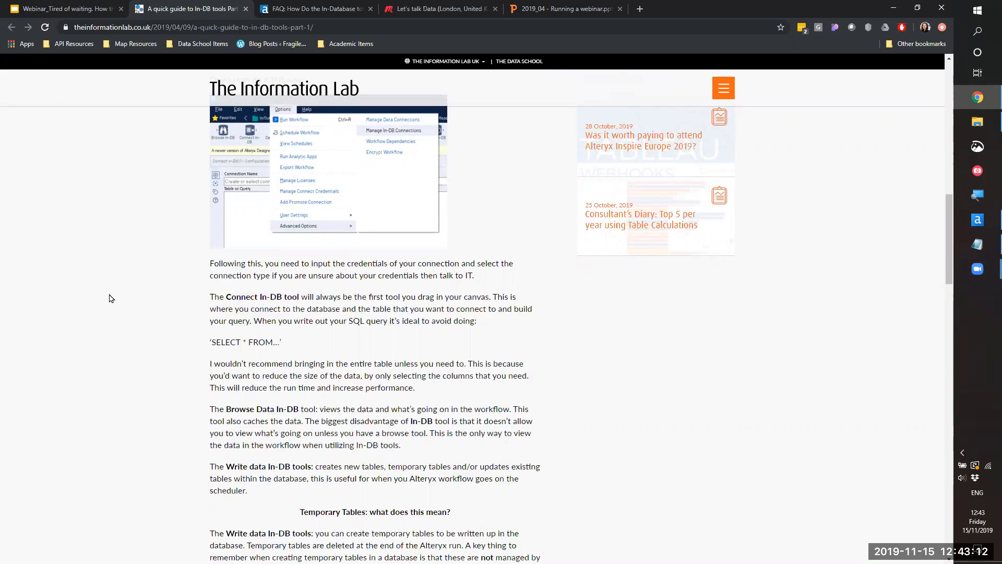
scroll(138, 286, "down", 5)
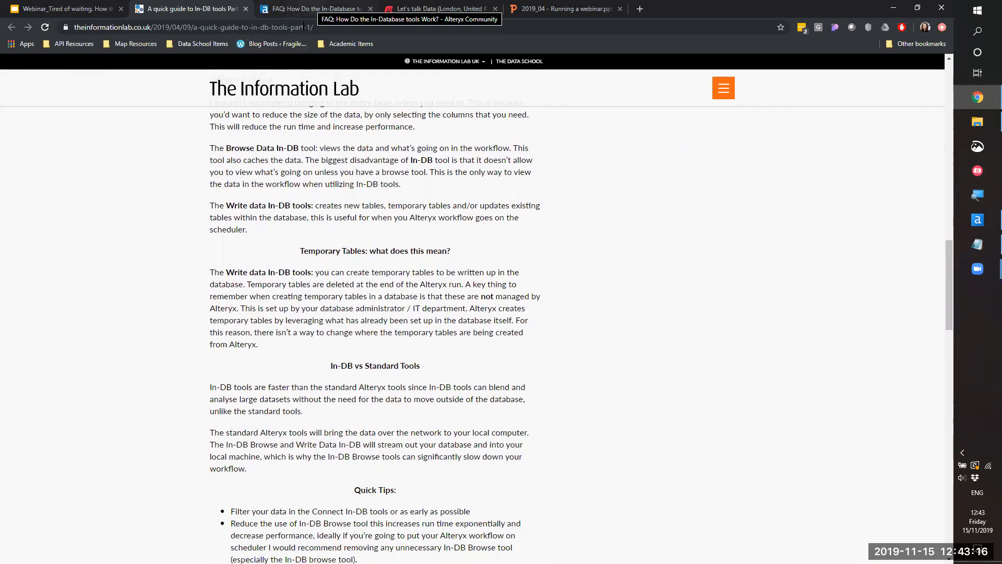
Step: Read through the Alteryx Community article 'FAQ: How Do the In-Database tools Work?' and return to its beginning
left_click(303, 9)
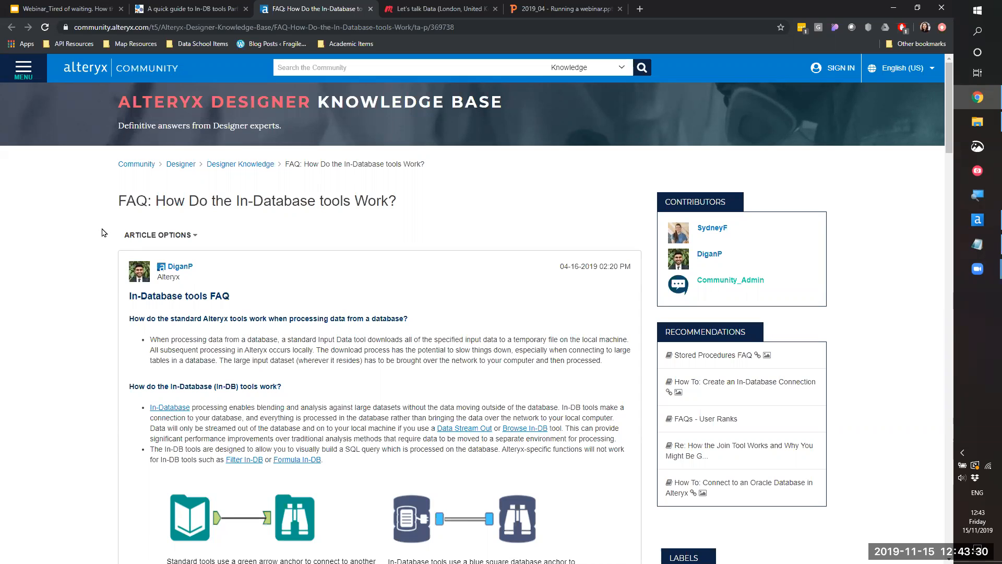
scroll(103, 232, "down", 3)
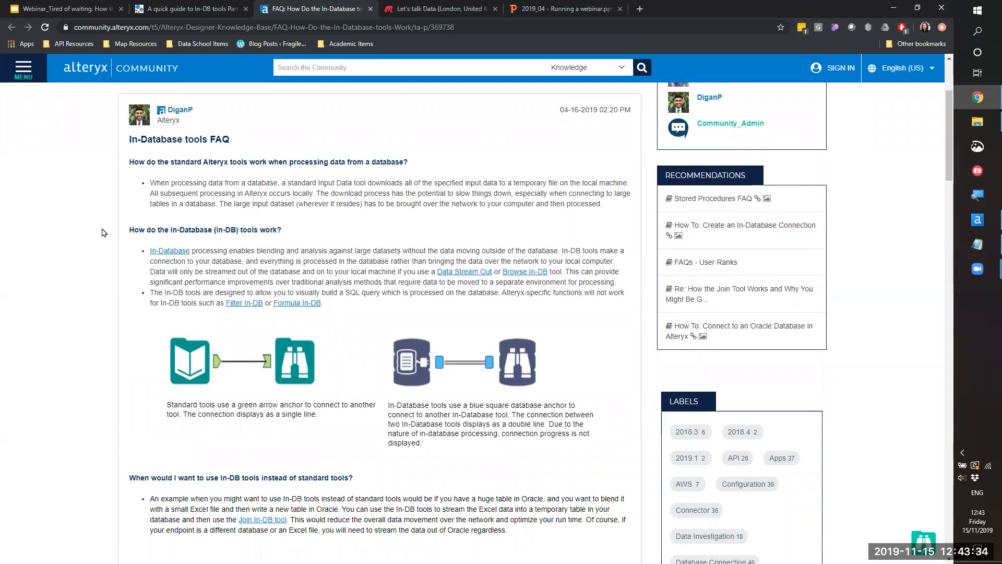
scroll(103, 235, "down", 4)
scroll(103, 240, "down", 3)
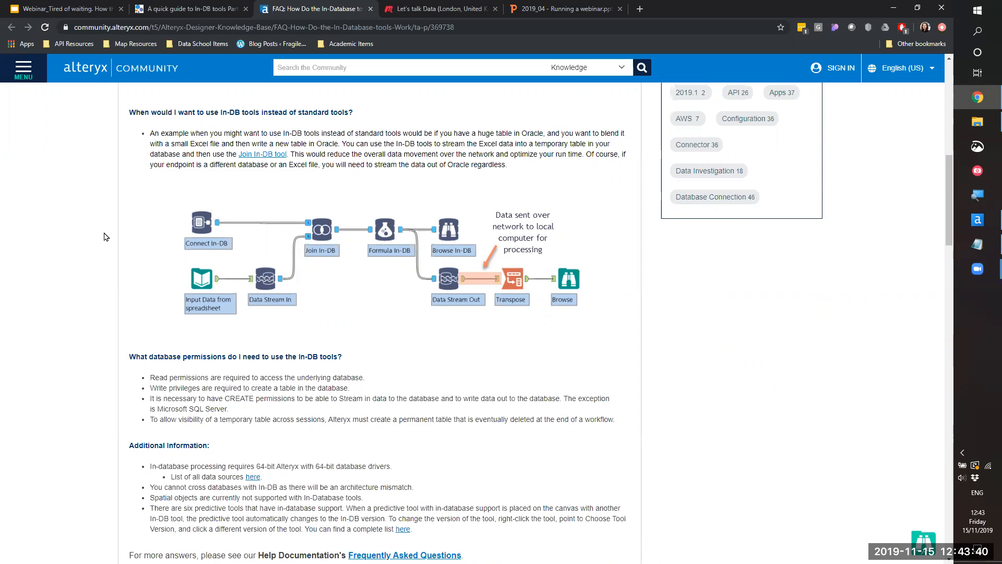
scroll(104, 237, "up", 5)
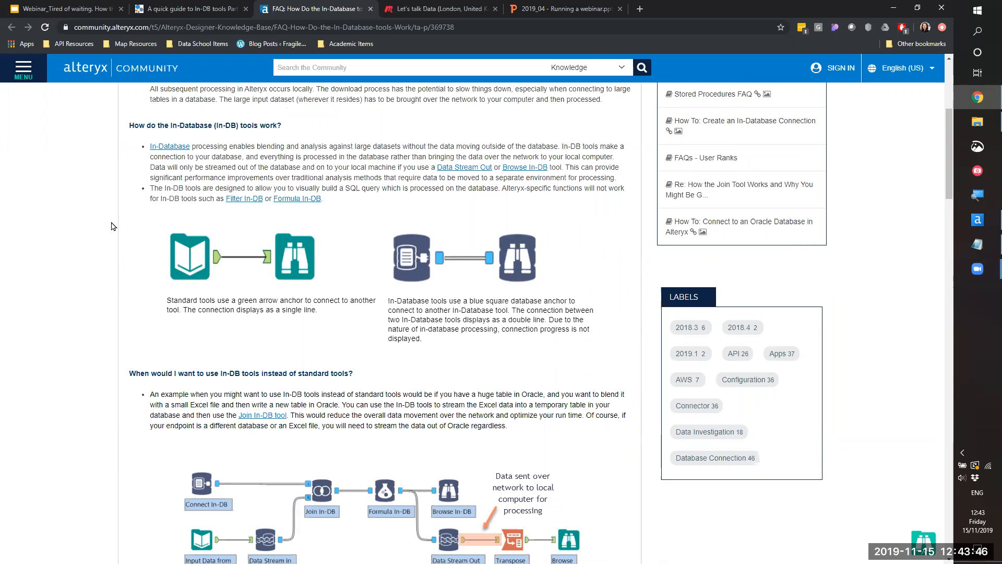
scroll(111, 226, "up", 5)
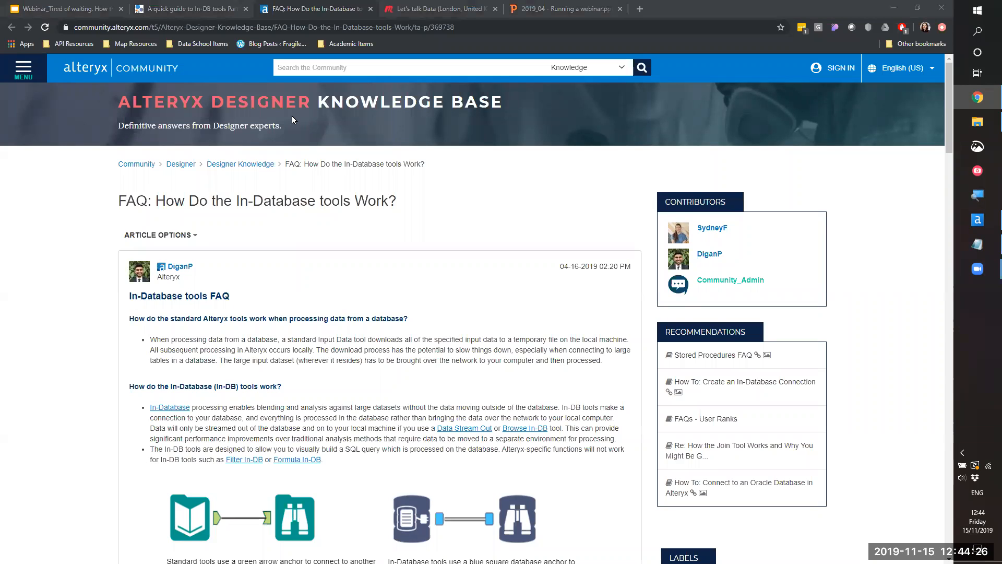
Step: View the Let's talk Data Meetup page and the 'Where Next?' slide in the webinar's Google Slides presentation
left_click(596, 207)
key("ctrl+Tab")
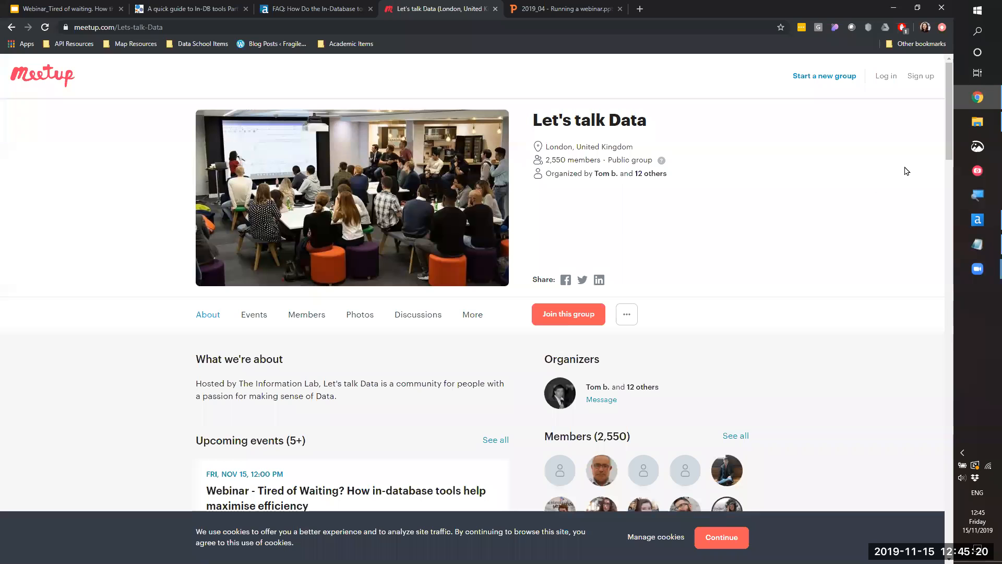
left_click(50, 9)
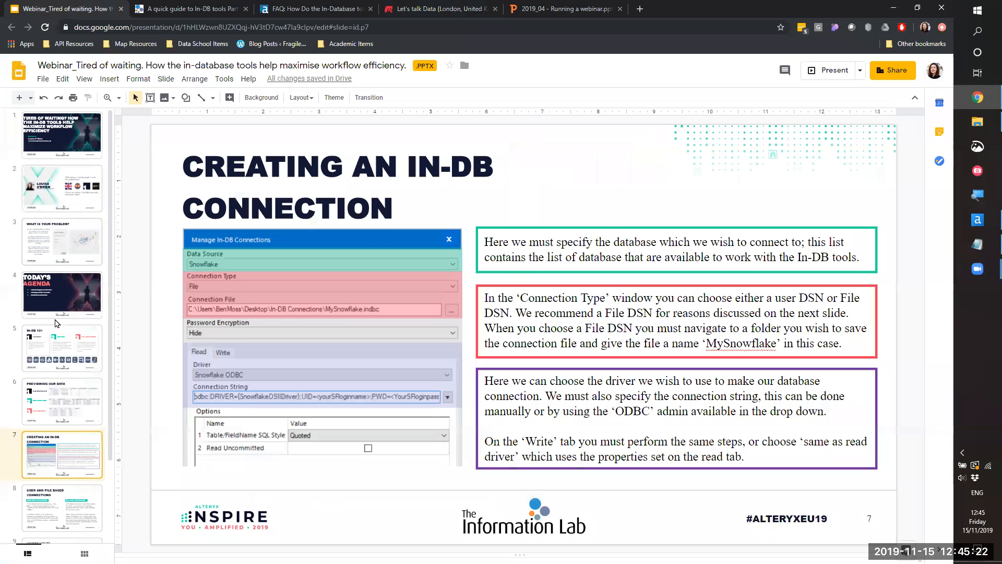
scroll(56, 350, "down", 1)
left_click(60, 524)
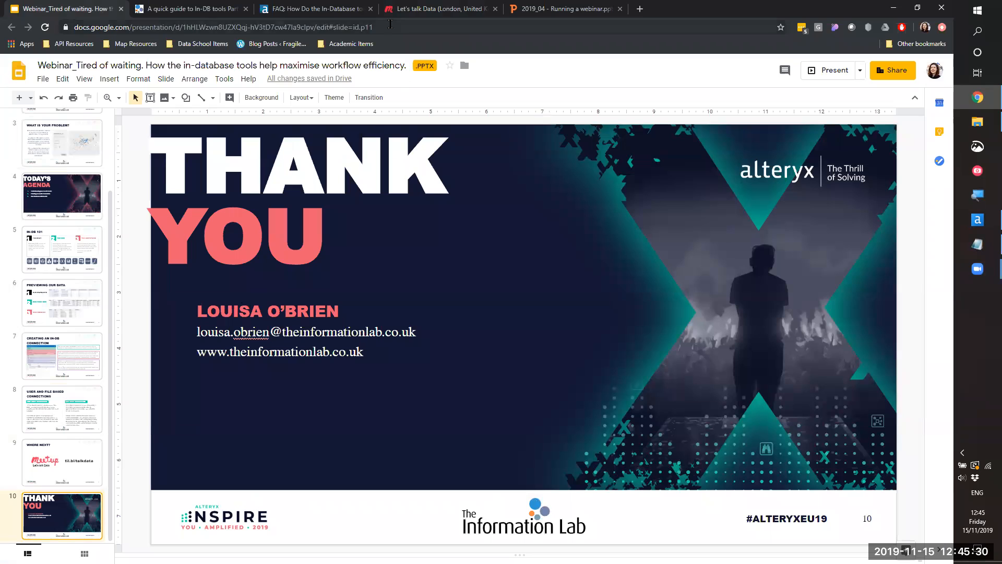
left_click(84, 462)
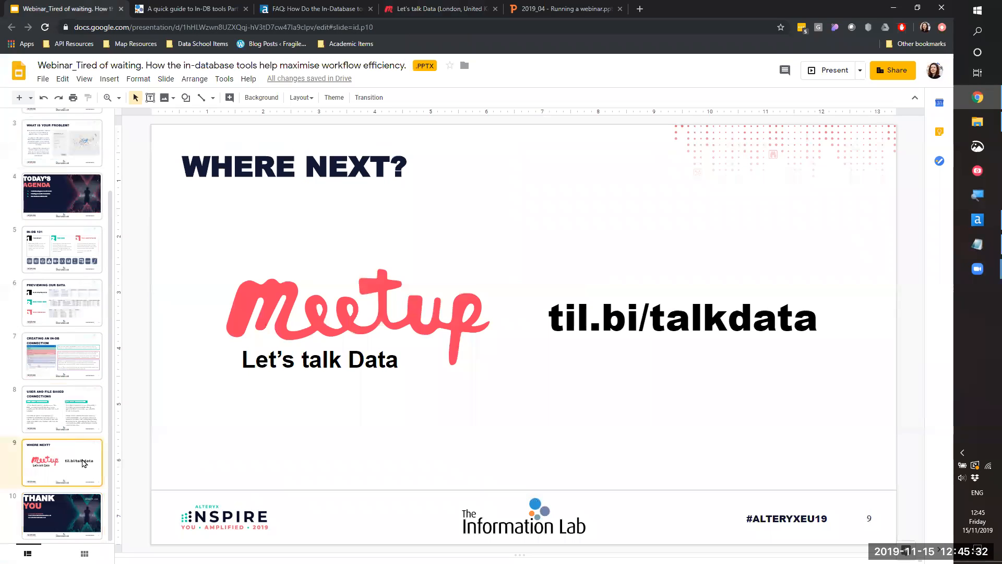